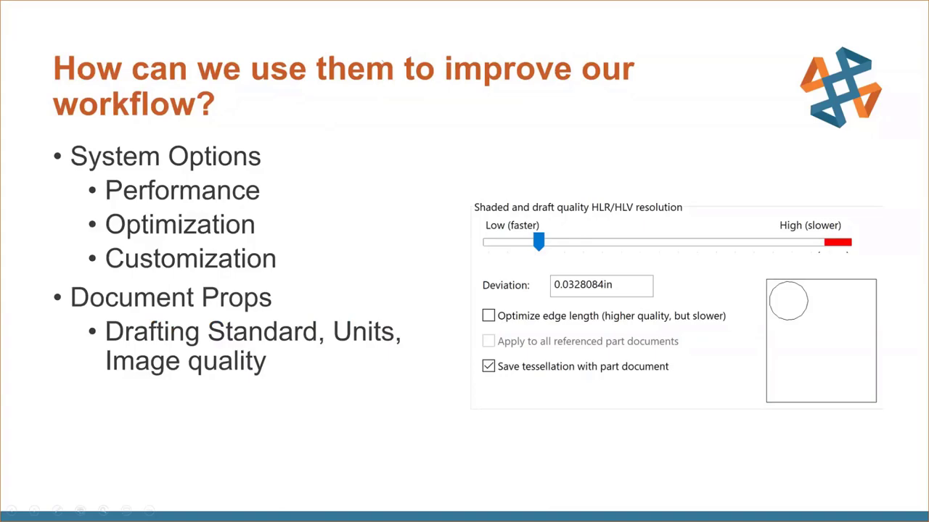
Switch from the slide show to SOLIDWORKS with the Sample Part (L3) model
key(alt+Tab)
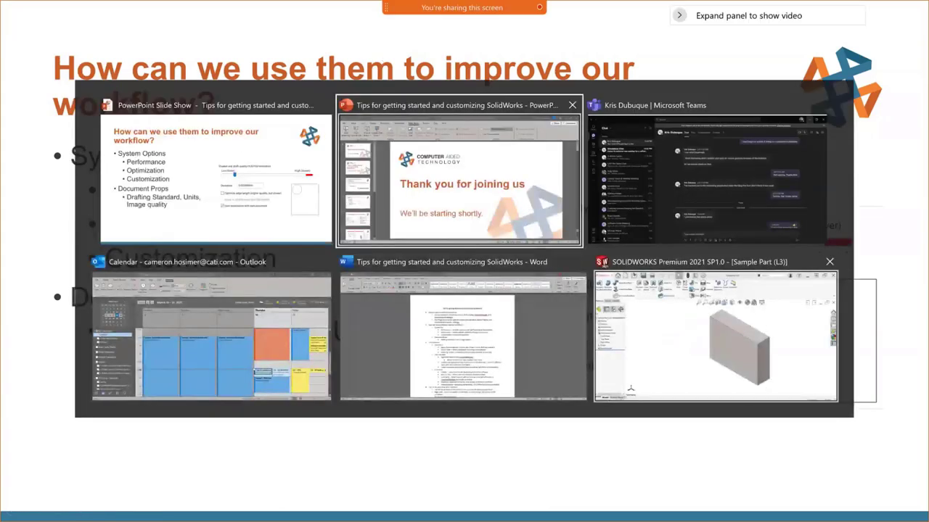
key(Tab)
key(Tab)
key(Tab)
key(Tab)
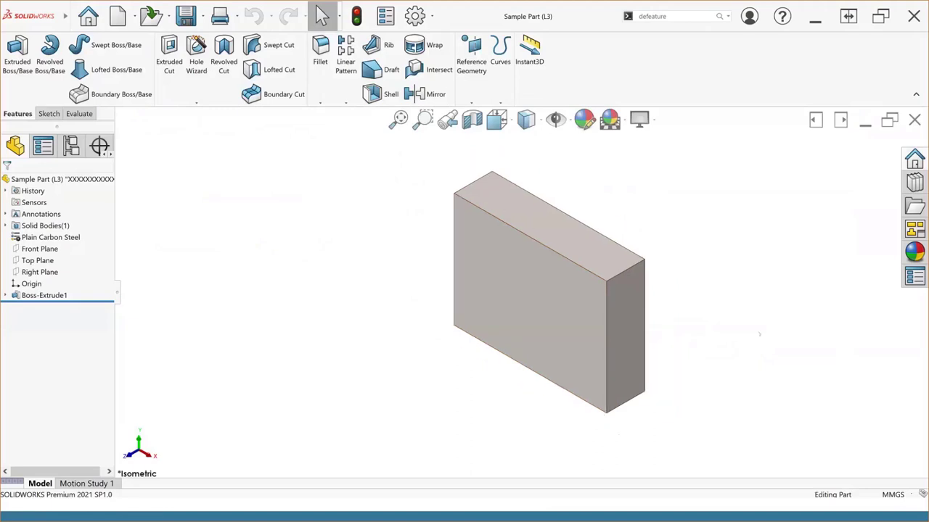
ctrl+middle_drag(724, 192, 662, 181)
click(448, 119)
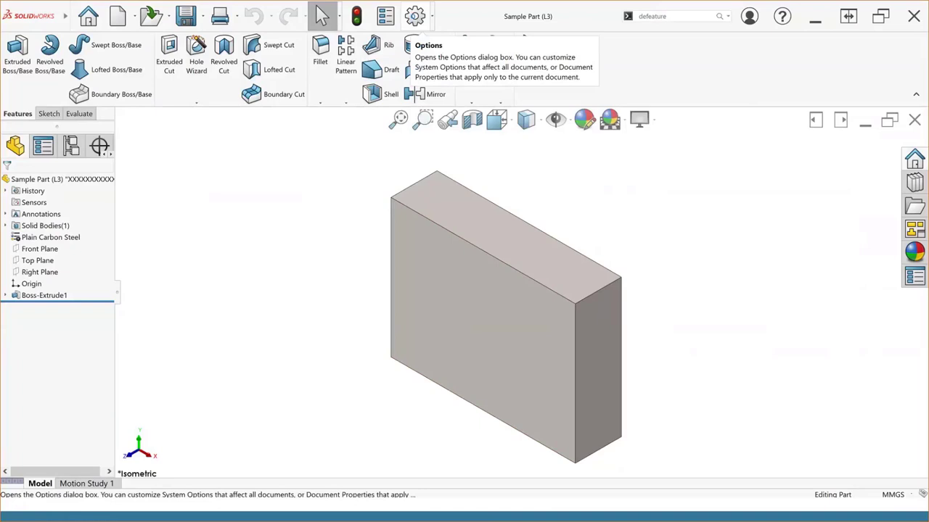
Open the system options and examine the Performance settings, from transparency and level of detail through to enhanced graphics performance
click(415, 16)
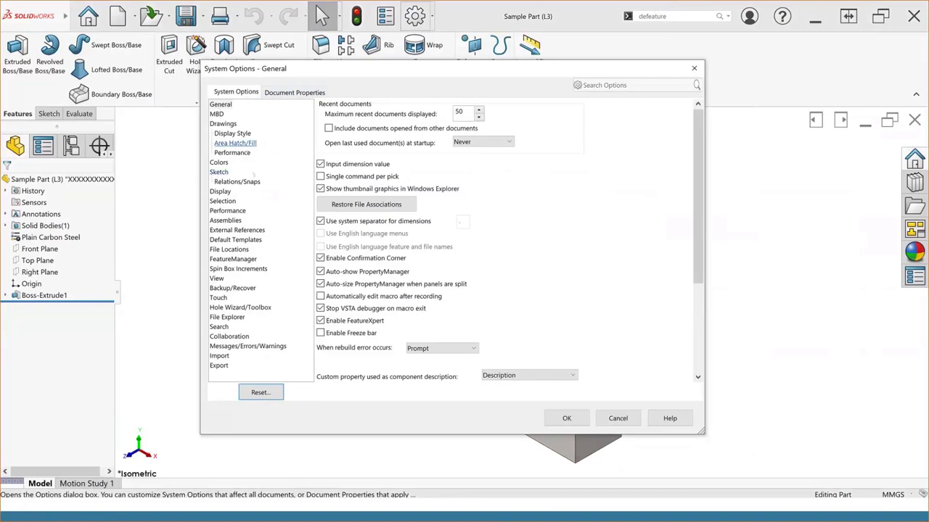
click(227, 210)
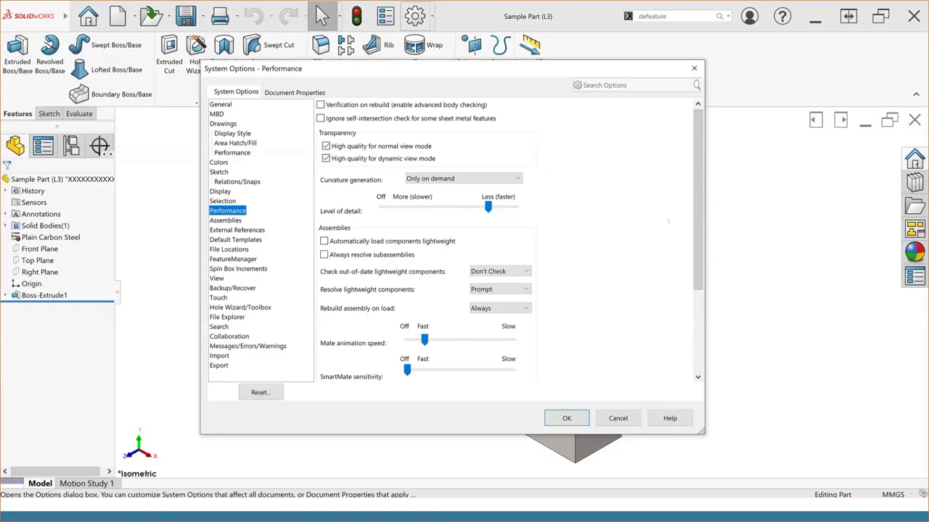
drag(702, 212, 687, 298)
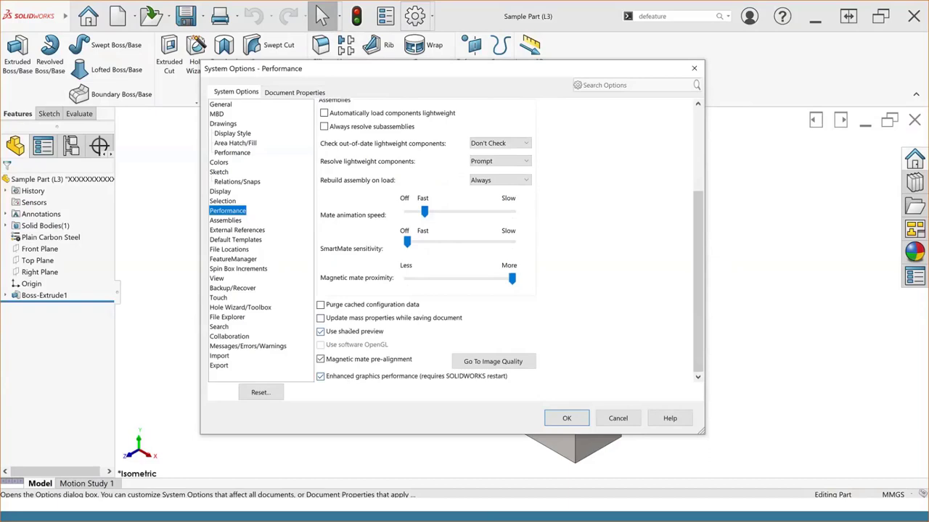
drag(701, 272, 700, 190)
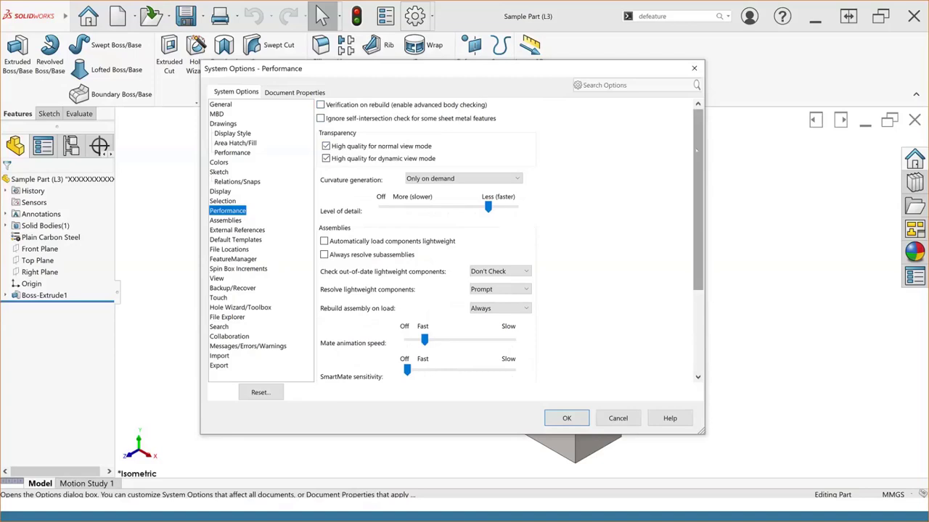
scroll(697, 150, down, 3)
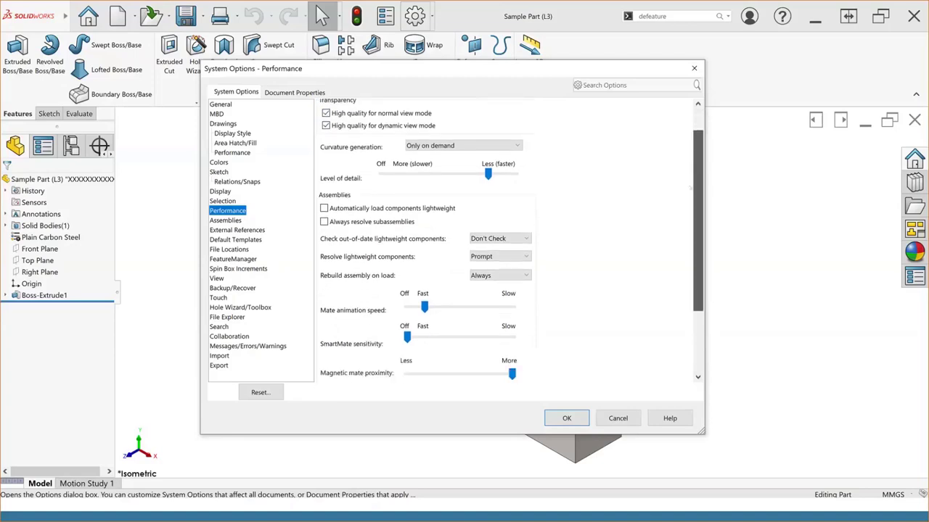
scroll(689, 187, down, 3)
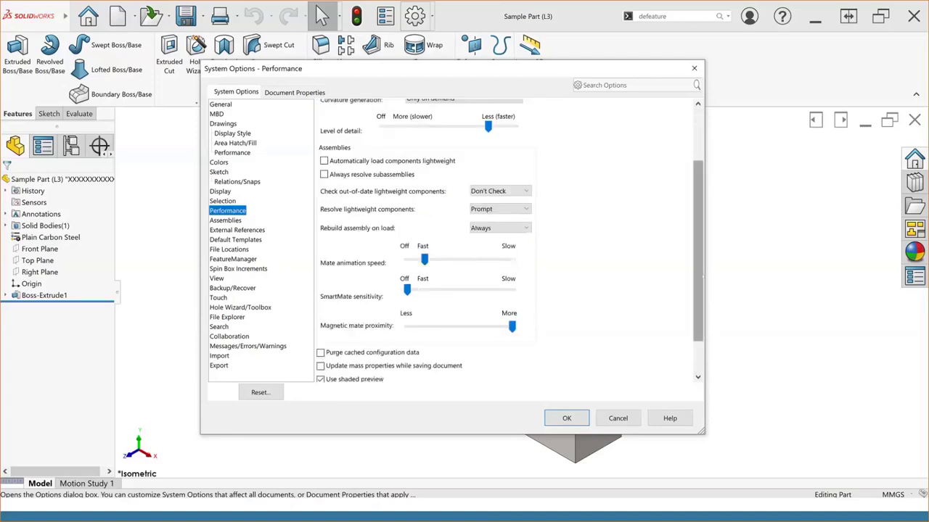
scroll(695, 323, down, 3)
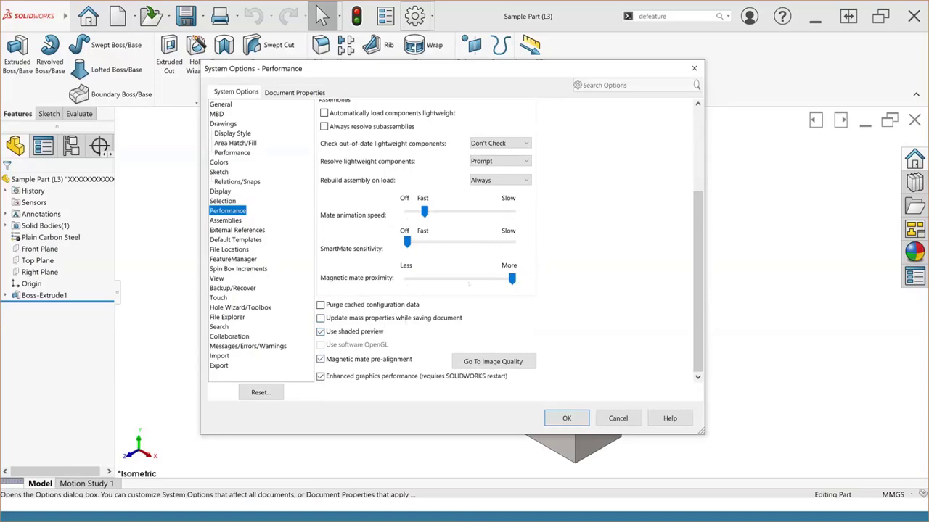
Review the Assemblies options for large assemblies and the Sketch options, and accept the system options
click(253, 220)
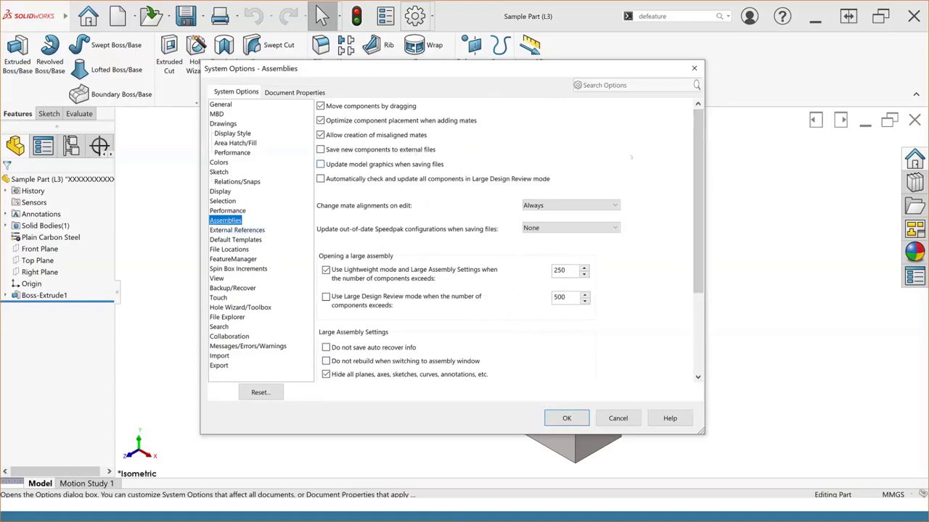
scroll(508, 239, down, 1)
scroll(508, 239, up, 1)
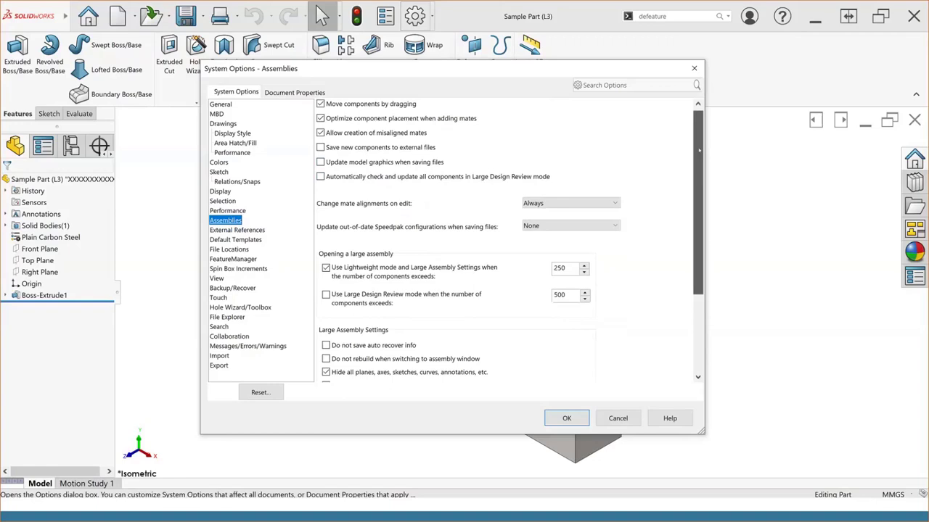
drag(697, 151, 689, 241)
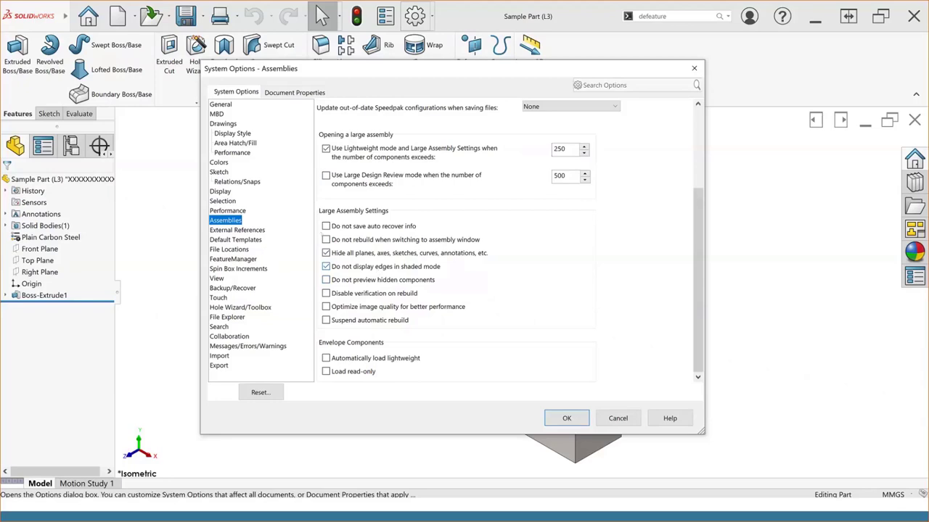
click(218, 172)
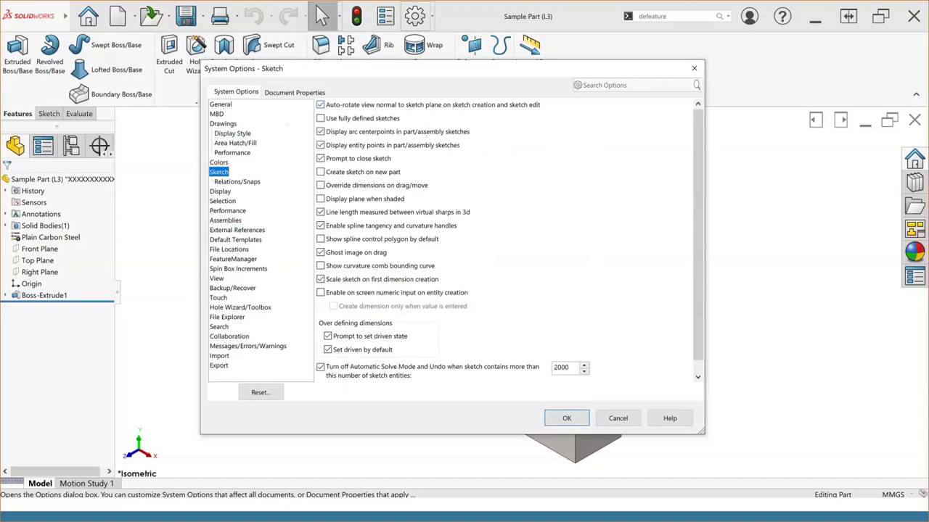
click(566, 418)
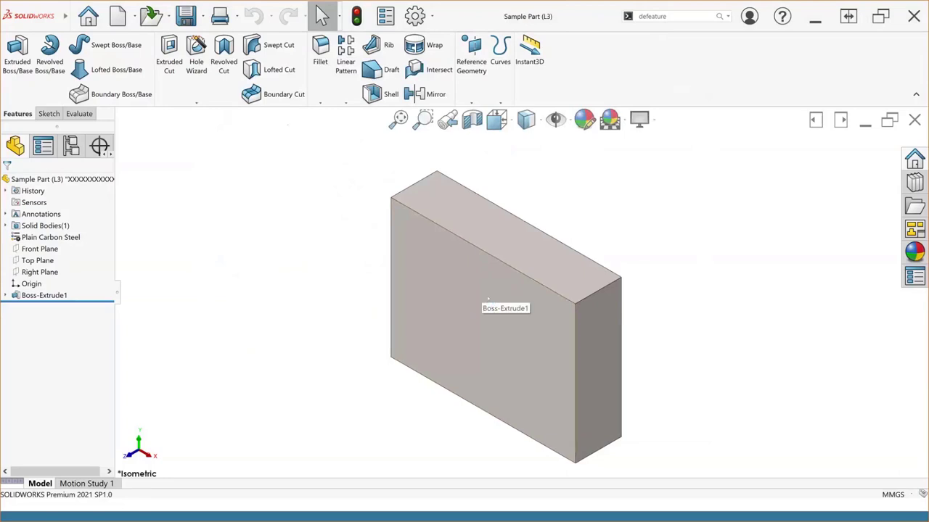
Start a new sketch on the large front face of the block
right_click(480, 317)
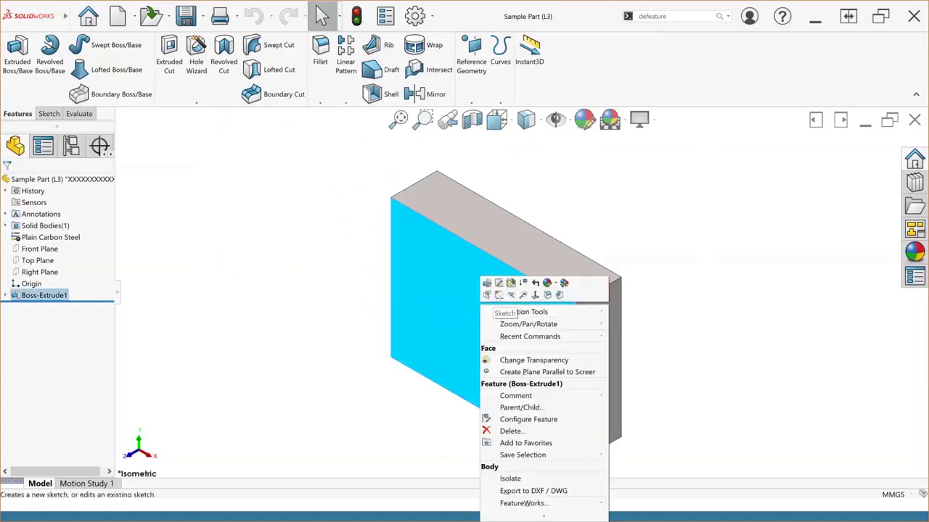
click(498, 294)
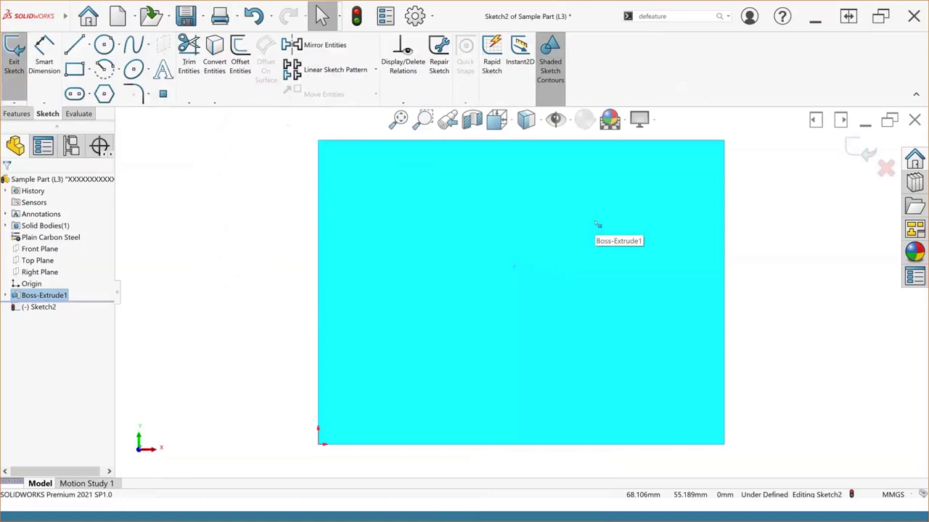
scroll(560, 293, up, 2)
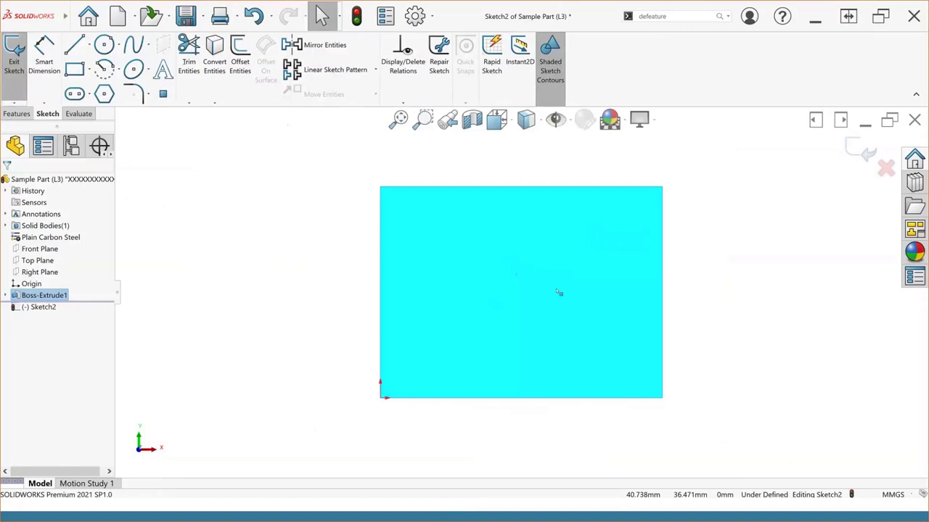
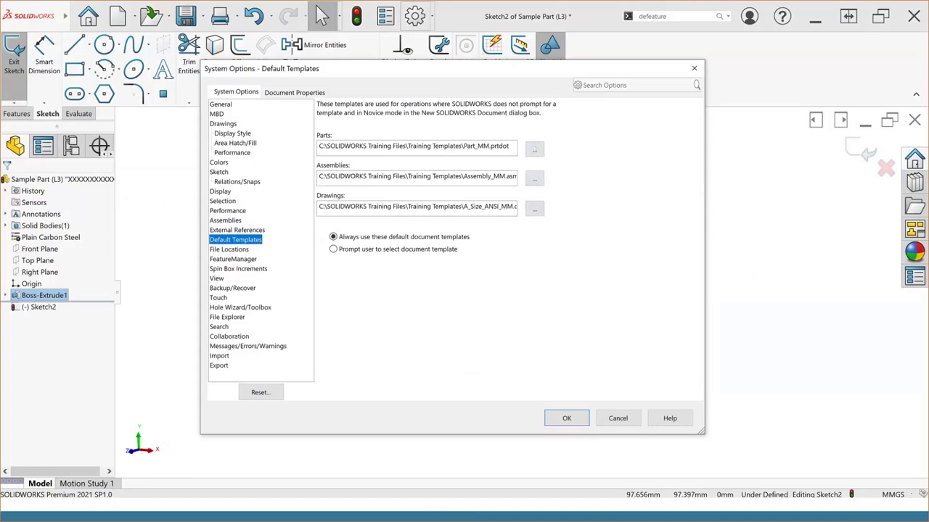
Set the default parts template to Part_IN in the Default Templates system options
click(534, 149)
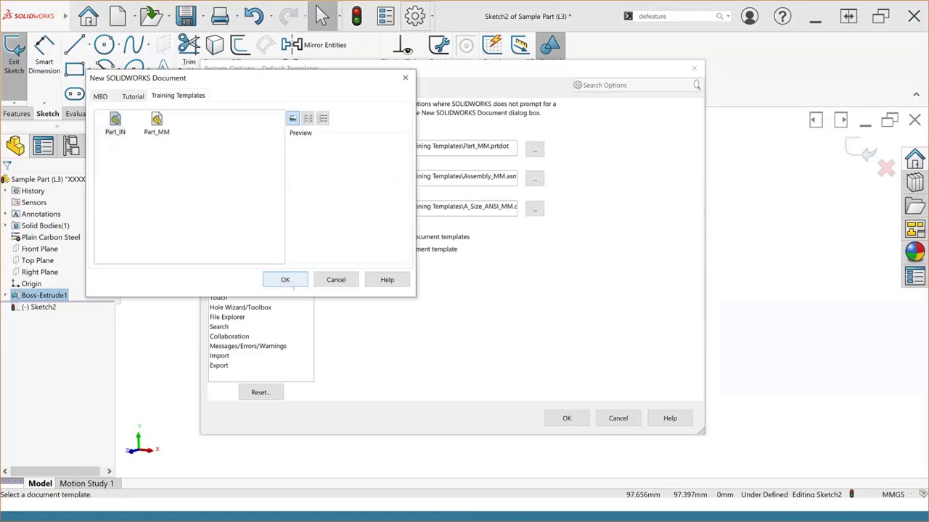
click(285, 280)
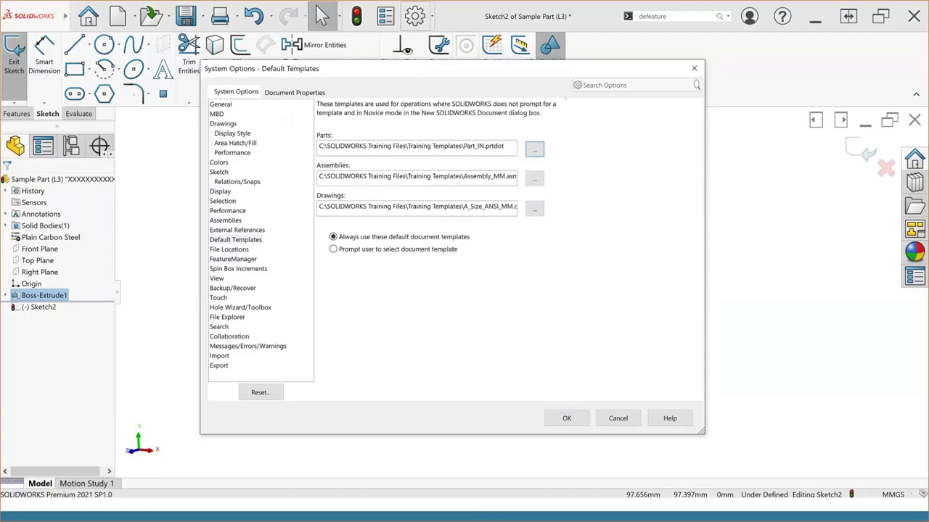
click(534, 148)
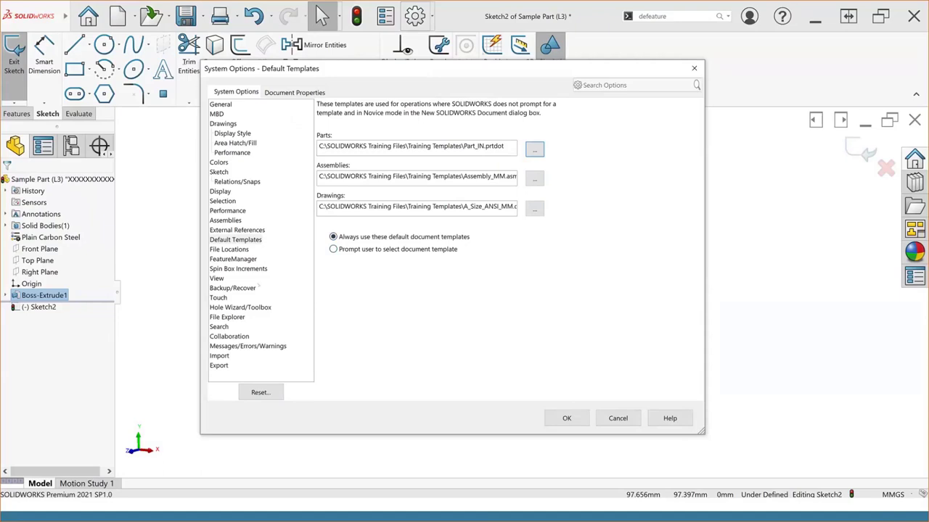
In the Backup/Recover options, enable 1 backup copy per document and saving auto-recover information every 10 minutes
click(236, 288)
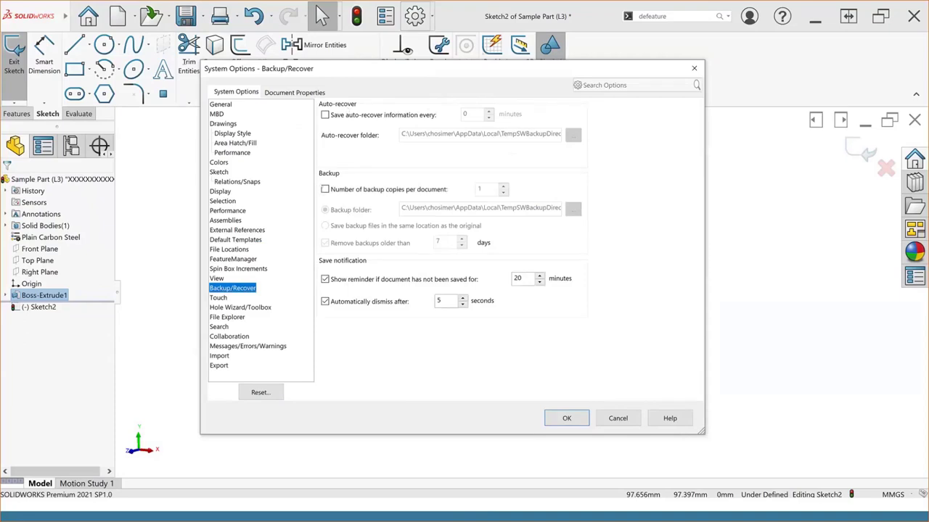
click(379, 191)
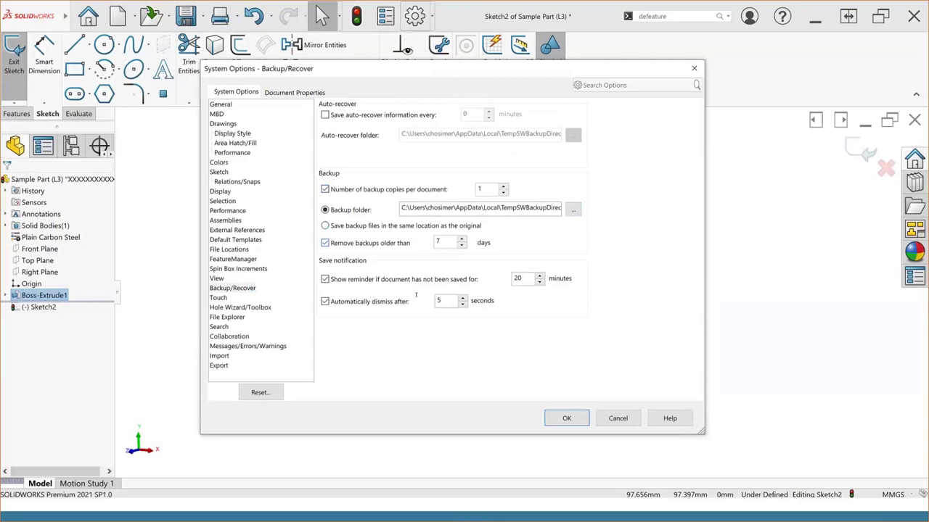
click(325, 115)
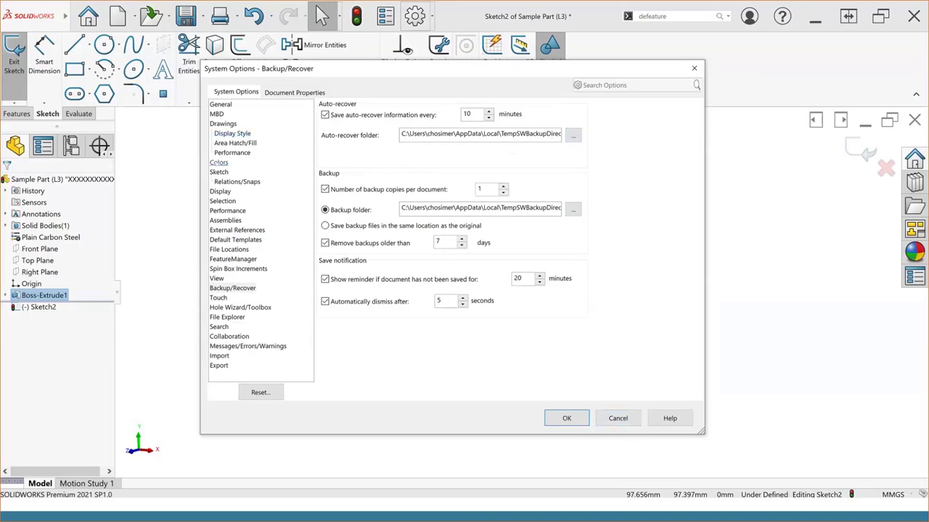
Set the interface background to Medium Light in the Colors options, keep the Blue Highlight scheme, and accept the system options
click(219, 163)
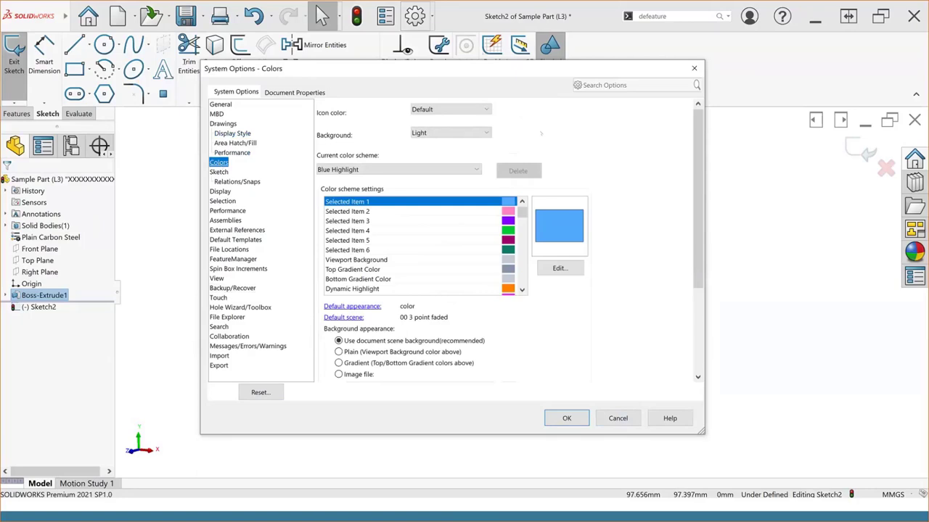
scroll(450, 240, down, 1)
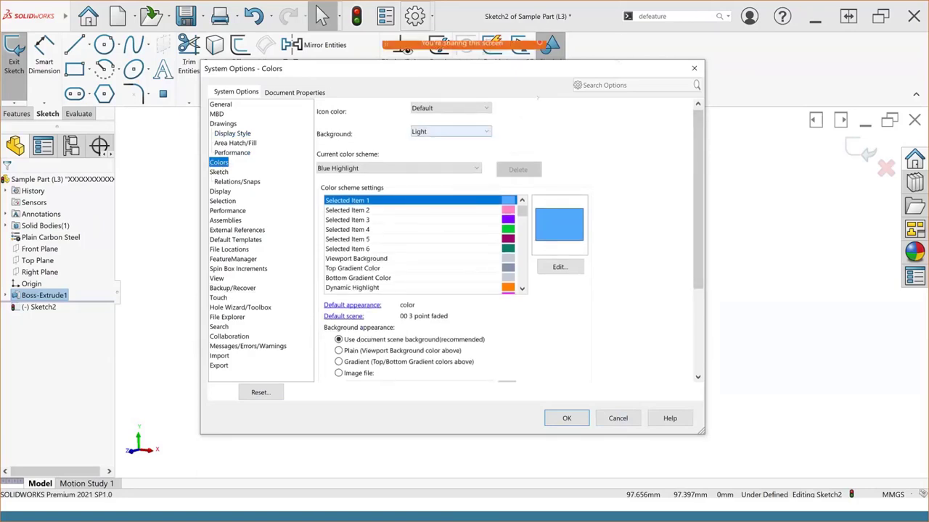
click(480, 131)
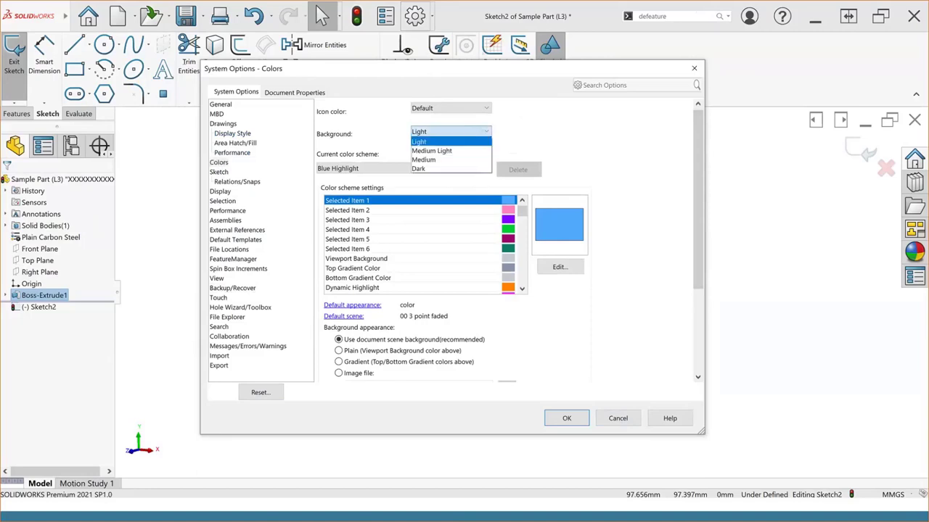
click(448, 151)
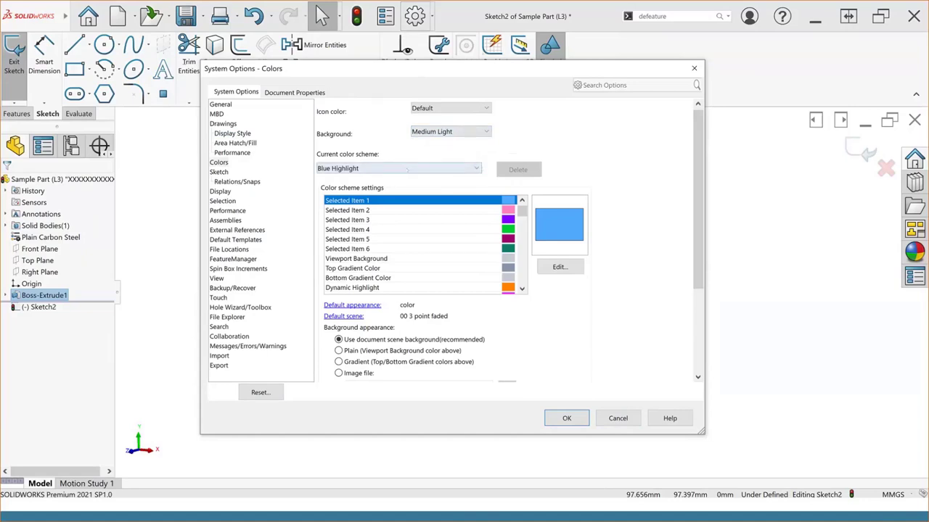
click(407, 168)
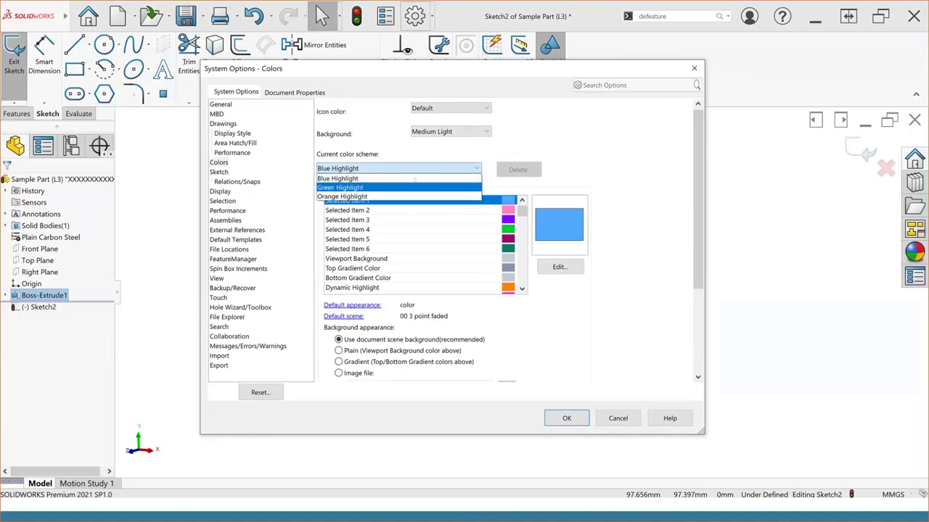
click(633, 382)
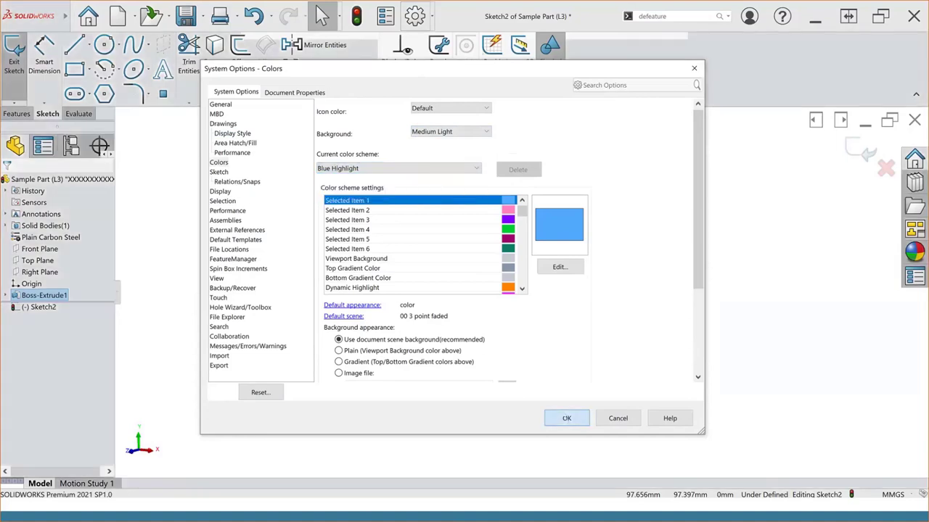
click(567, 418)
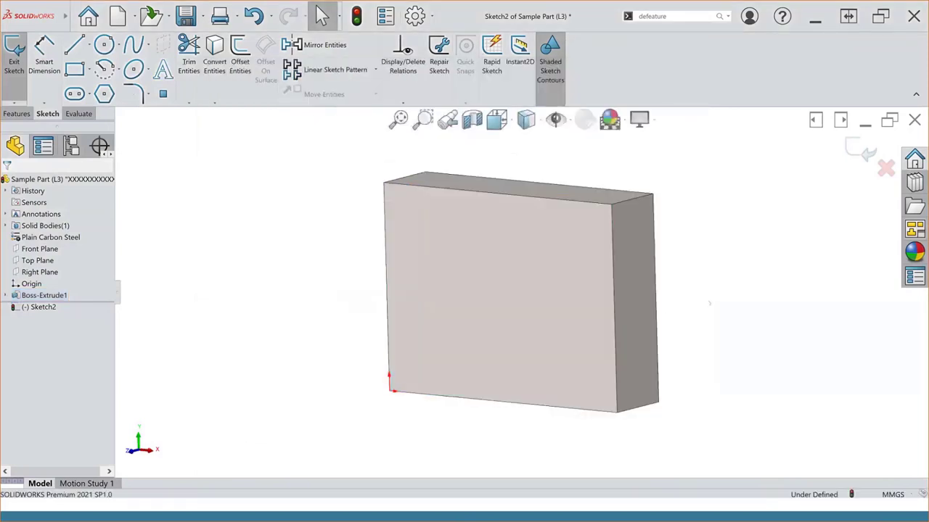
Select the block's front face to check its highlight color, and clear the selection
click(563, 226)
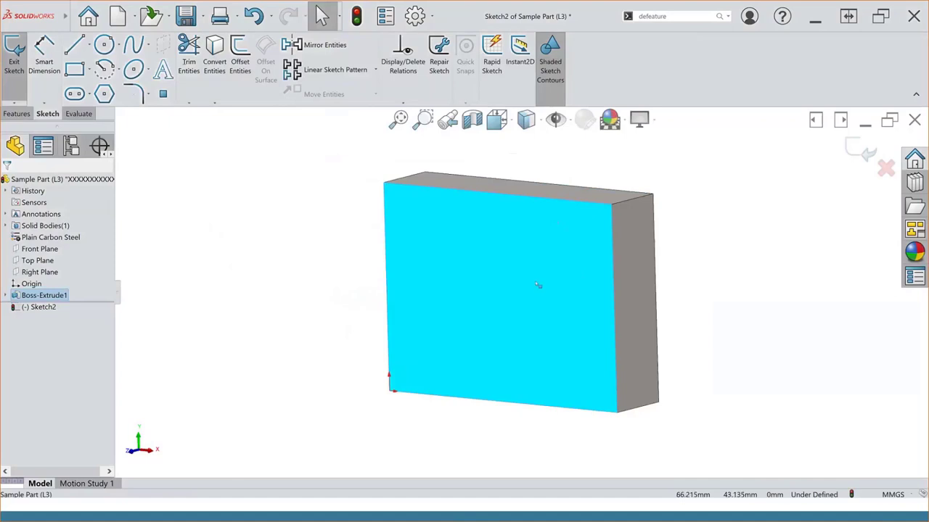
key(Escape)
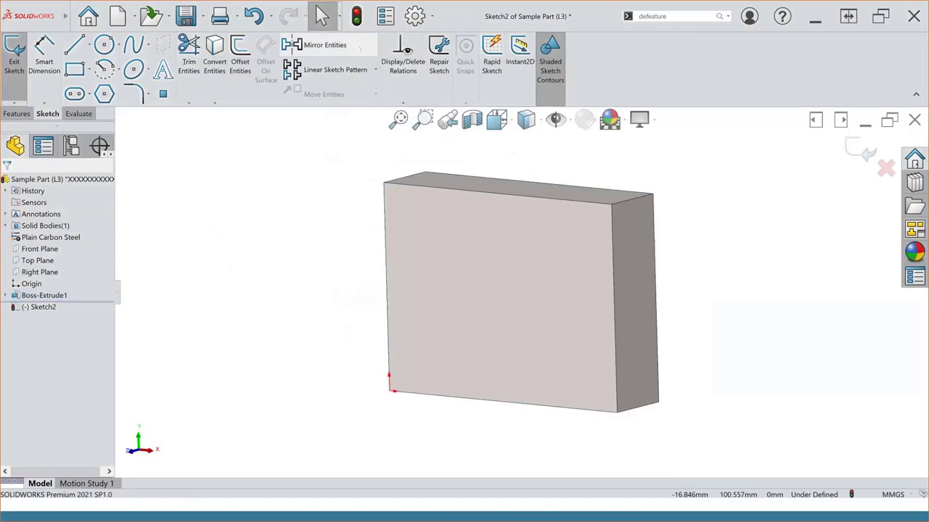
Review the color scheme settings, from selection and highlight colors to drawing, dimension and sketch colors, in the Colors system options
click(145, 16)
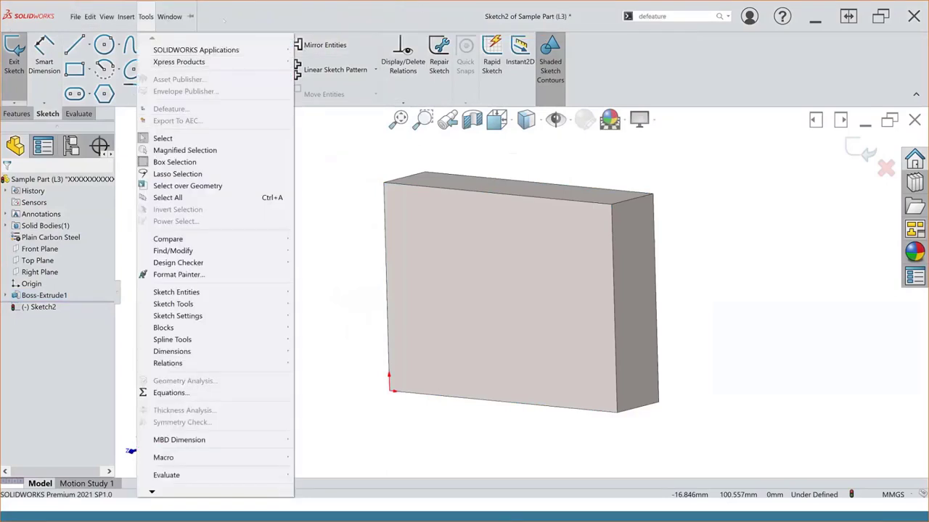
key(p)
click(218, 162)
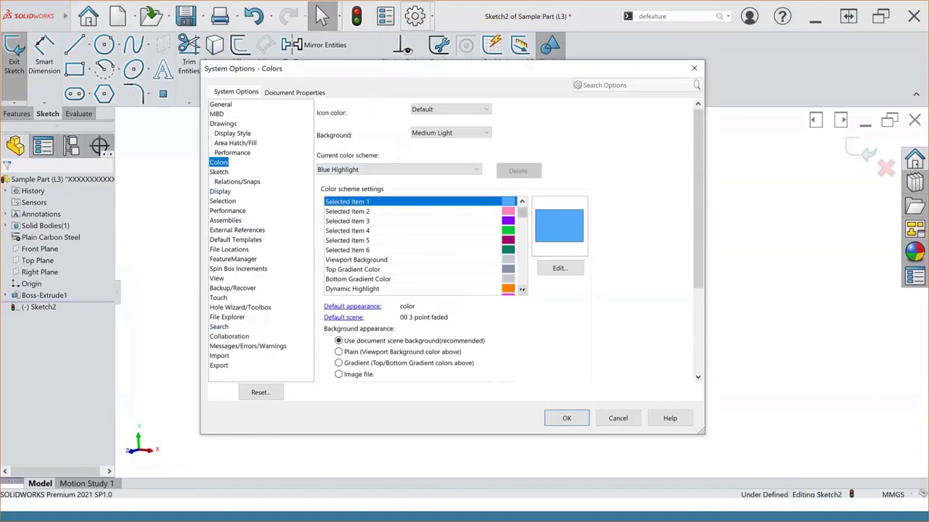
scroll(522, 290, down, 3)
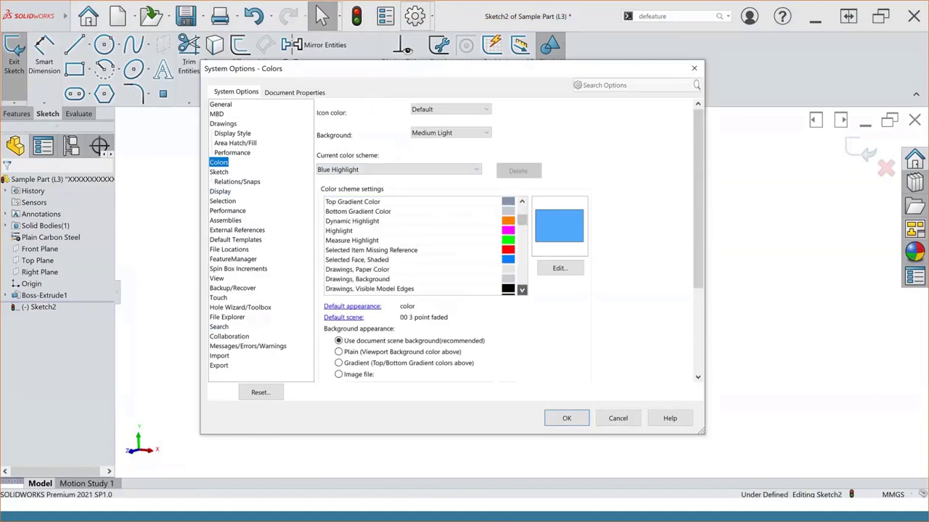
scroll(522, 290, down, 3)
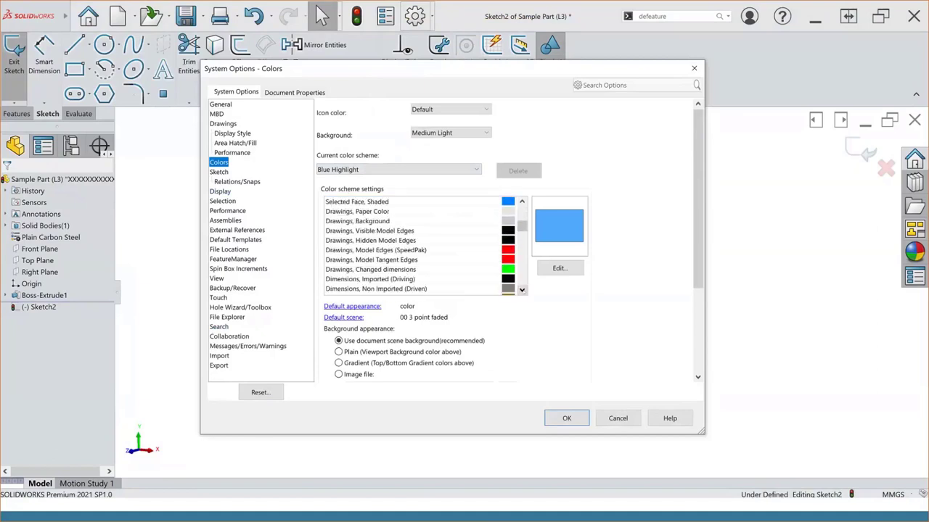
scroll(522, 289, down, 1)
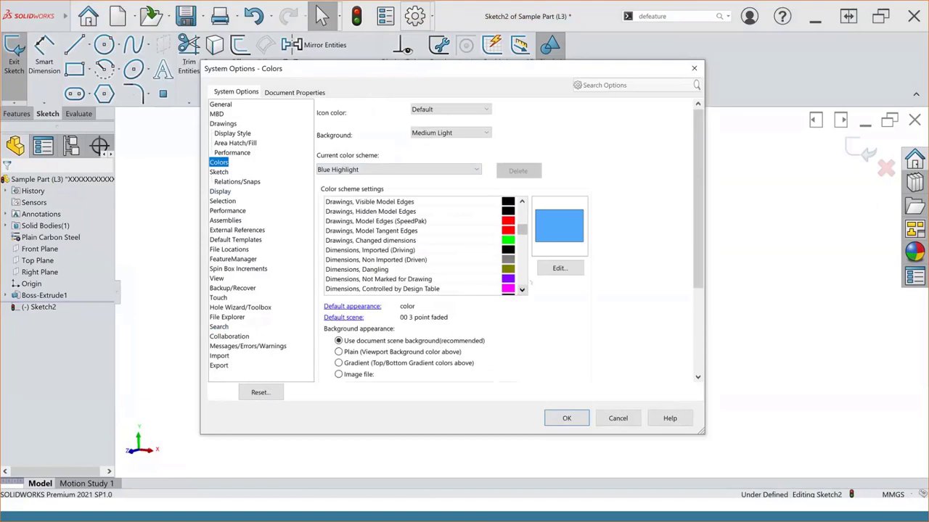
scroll(521, 289, down, 2)
scroll(522, 289, down, 3)
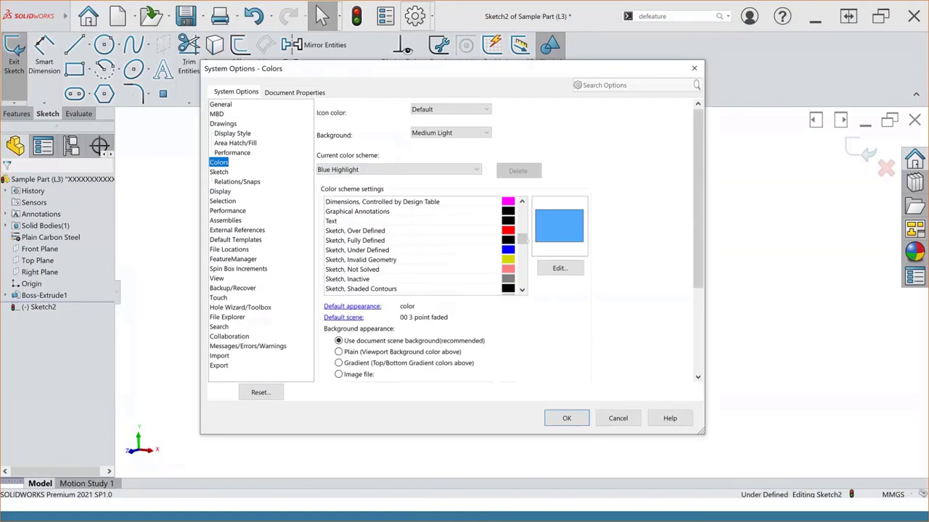
drag(522, 239, 522, 212)
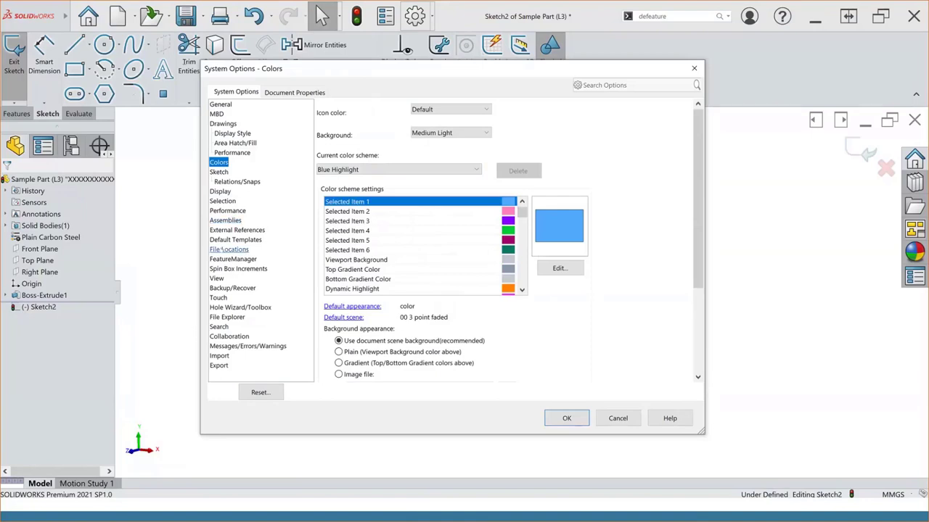
Show the folders used for BOM Templates in the File Locations system options
click(225, 249)
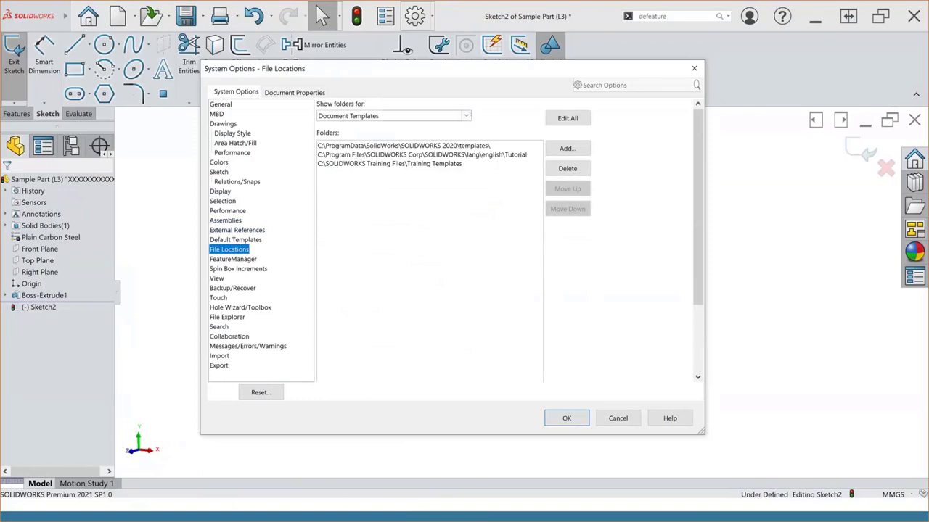
click(392, 115)
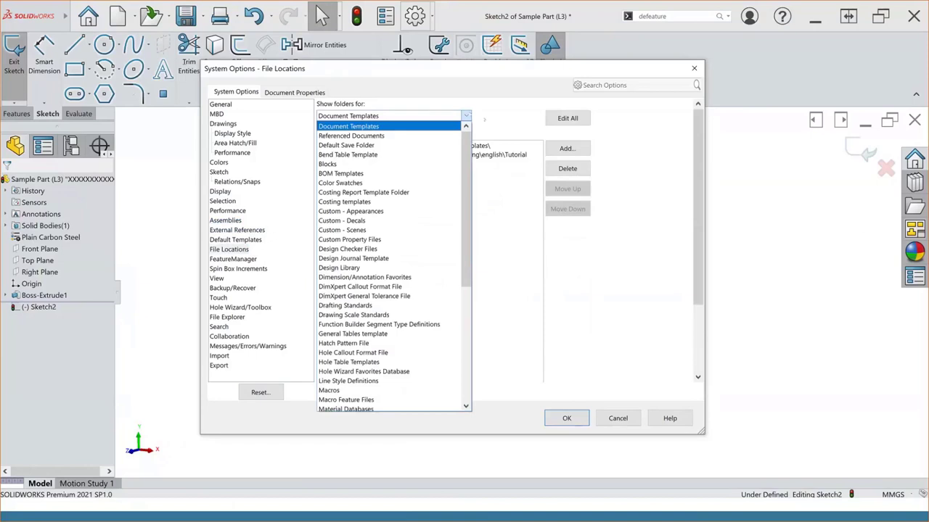
key(Return)
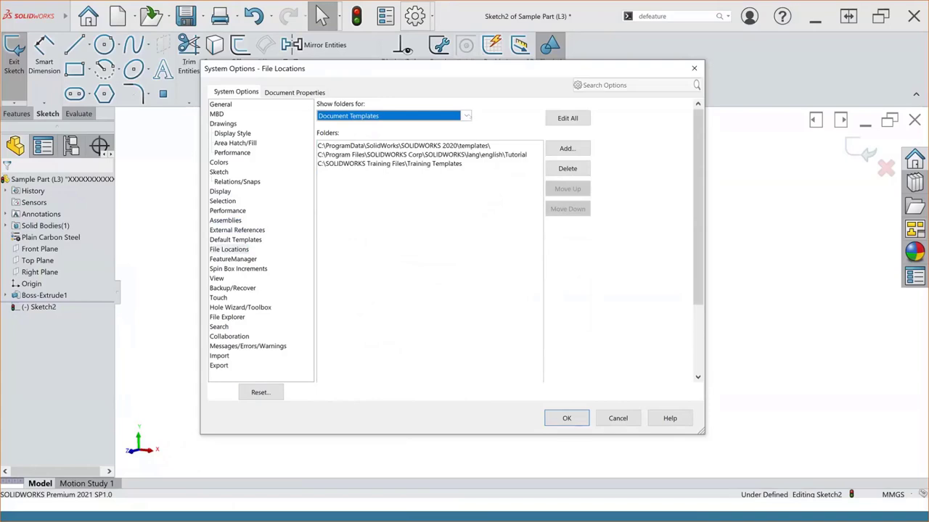
key(alt+Down)
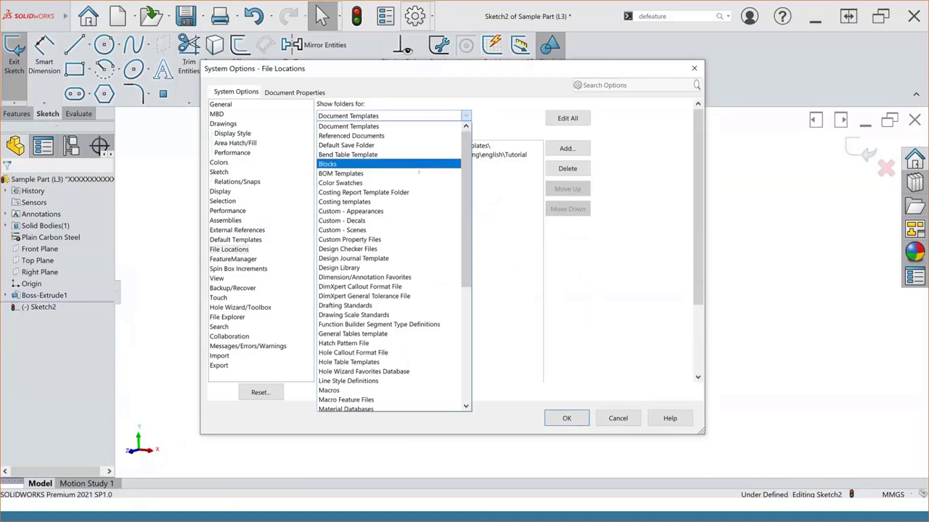
click(376, 174)
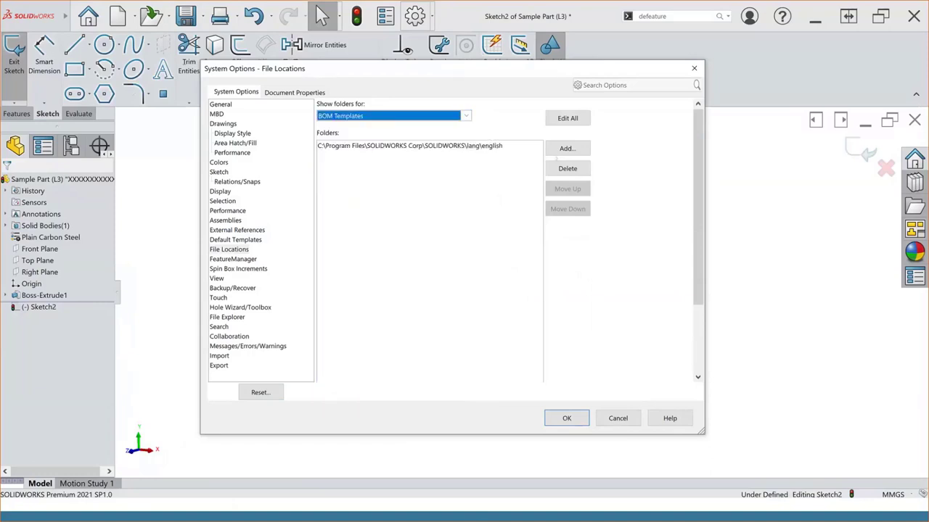
Browse to the Support folder on the Desktop as an additional BOM Templates location, and cancel the folder selection
click(567, 149)
click(248, 196)
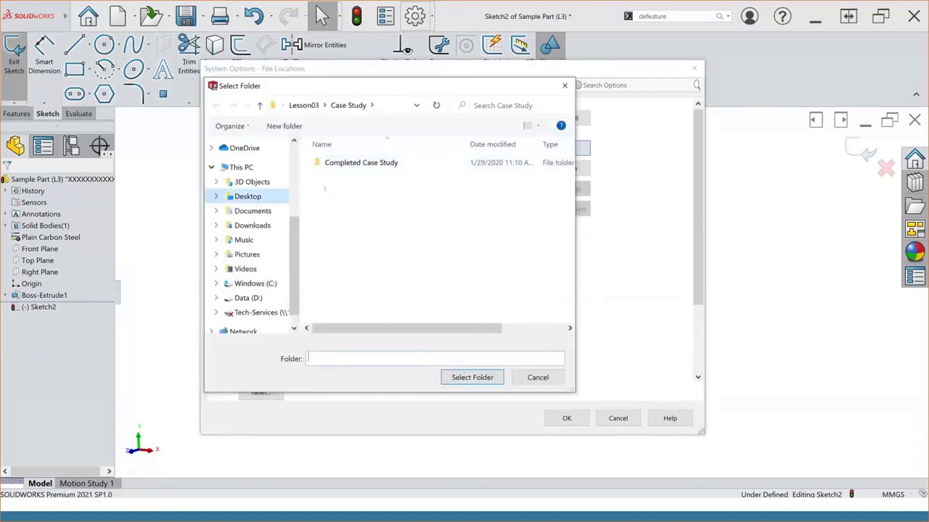
click(341, 213)
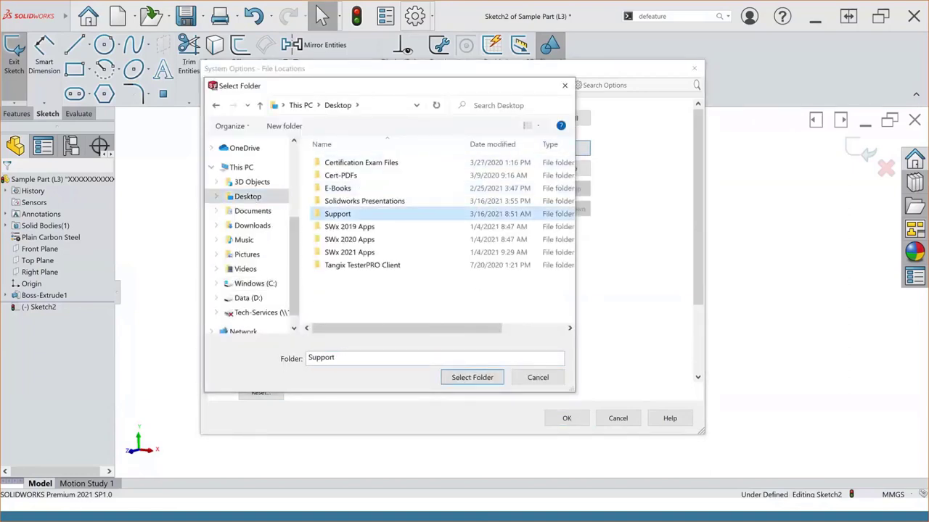
click(538, 378)
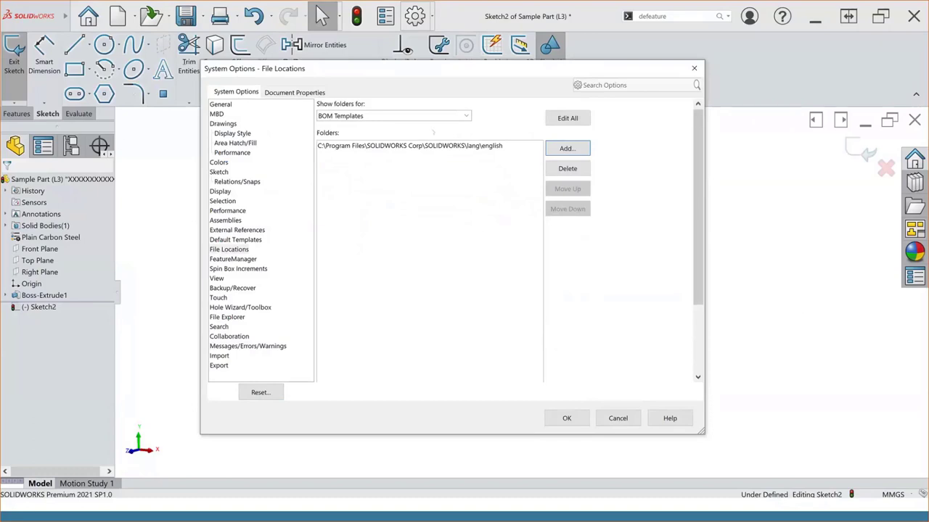
Examine the available overall drafting standards in the document properties and the dialog for loading a standard from an external file
click(296, 91)
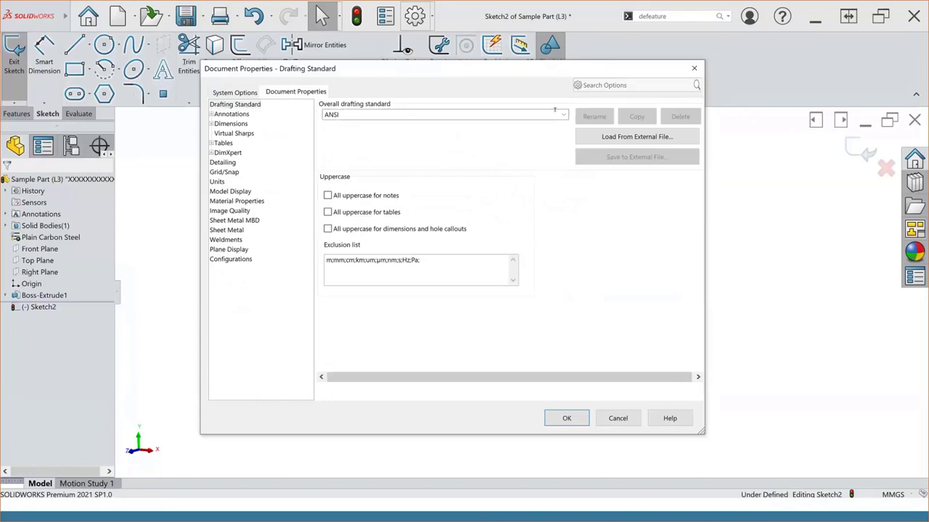
click(326, 114)
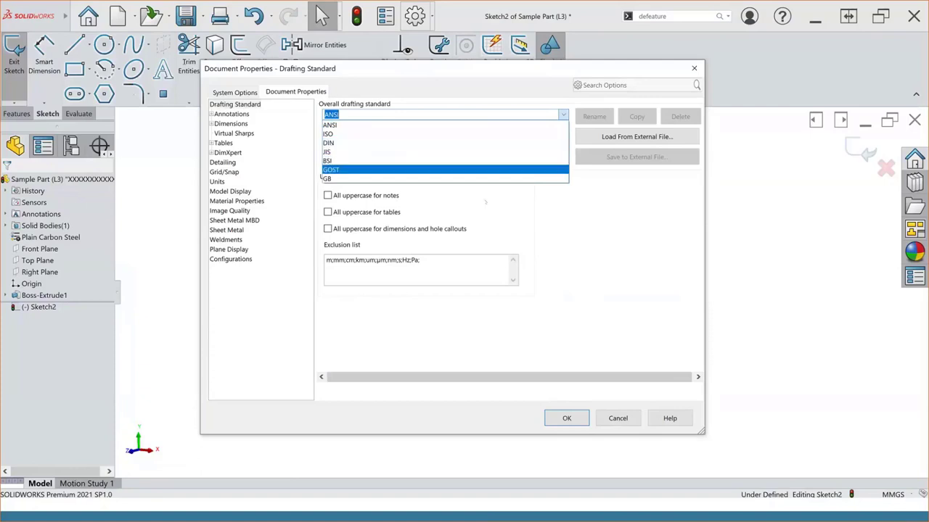
key(Escape)
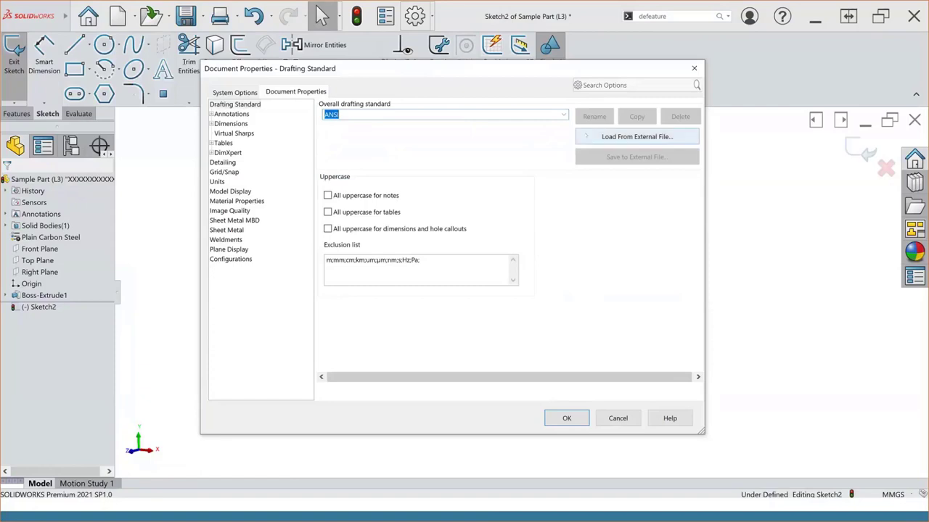
click(636, 136)
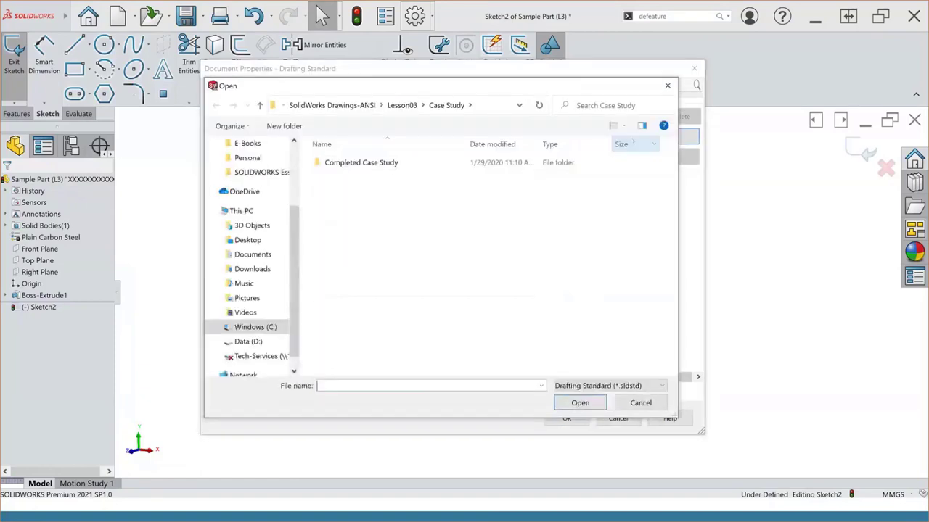
click(638, 399)
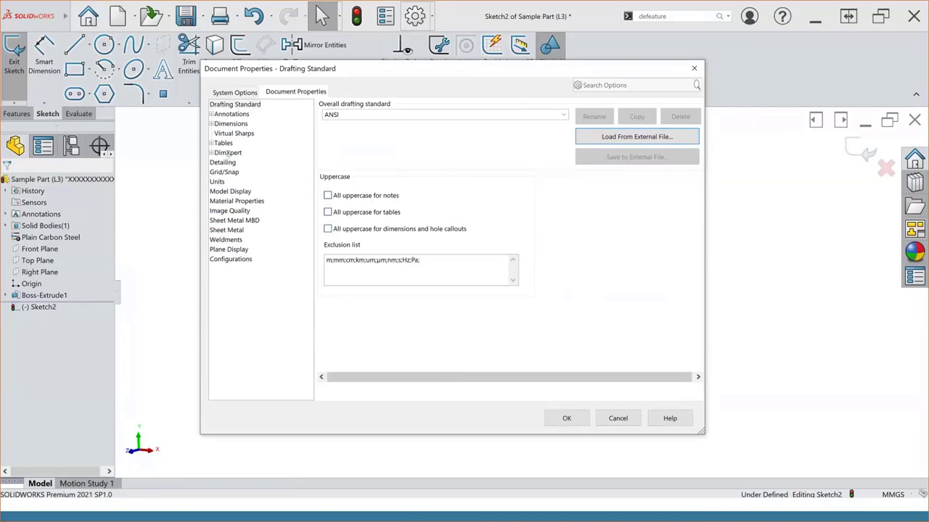
Set the document's unit system to Custom in the Units properties
click(217, 181)
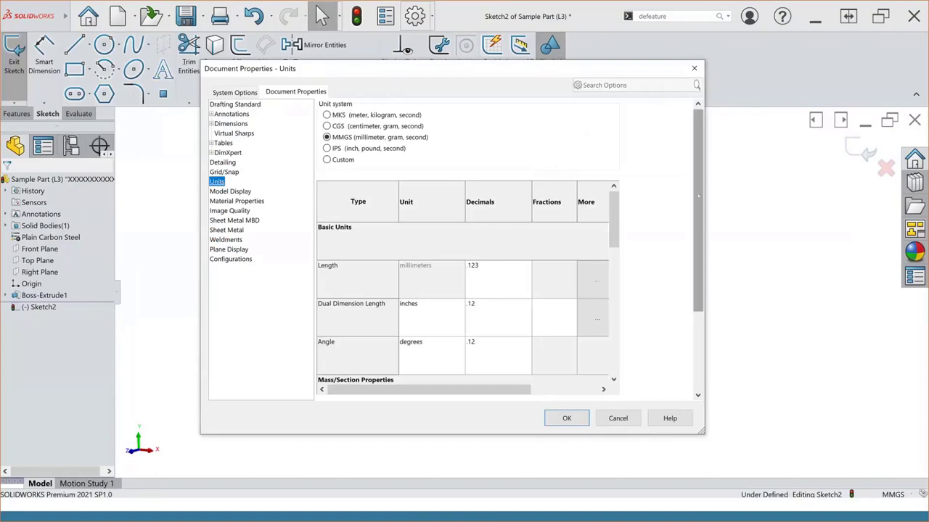
scroll(698, 179, down, 1)
scroll(698, 179, up, 1)
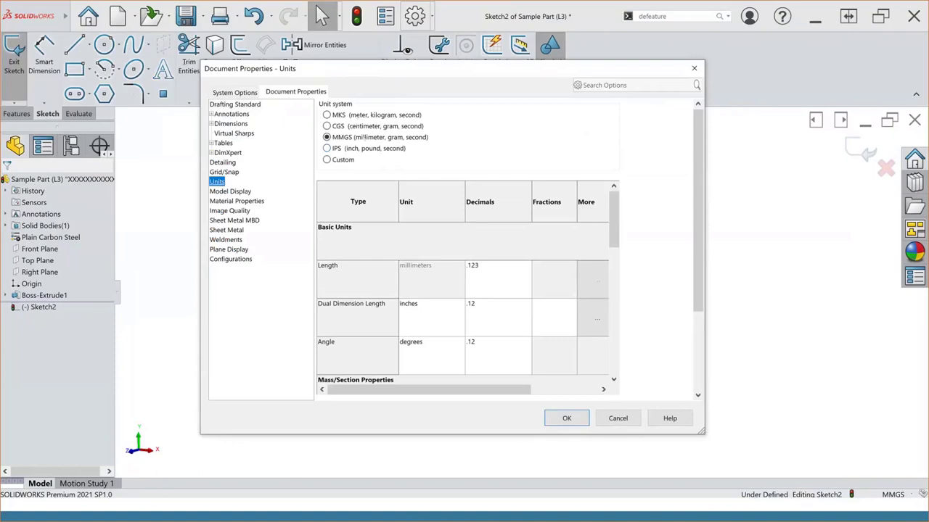
click(327, 160)
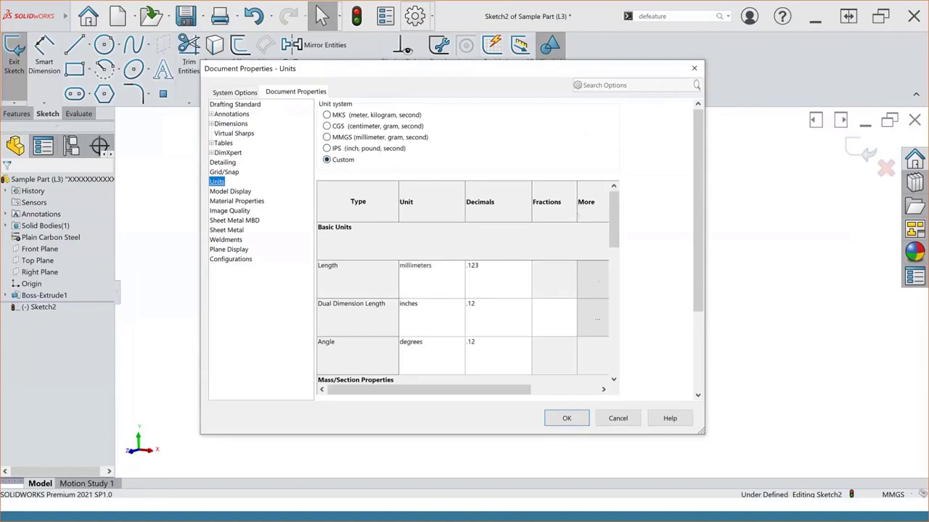
Set the length unit under Mass/Section Properties to meters
scroll(667, 218, down, 1)
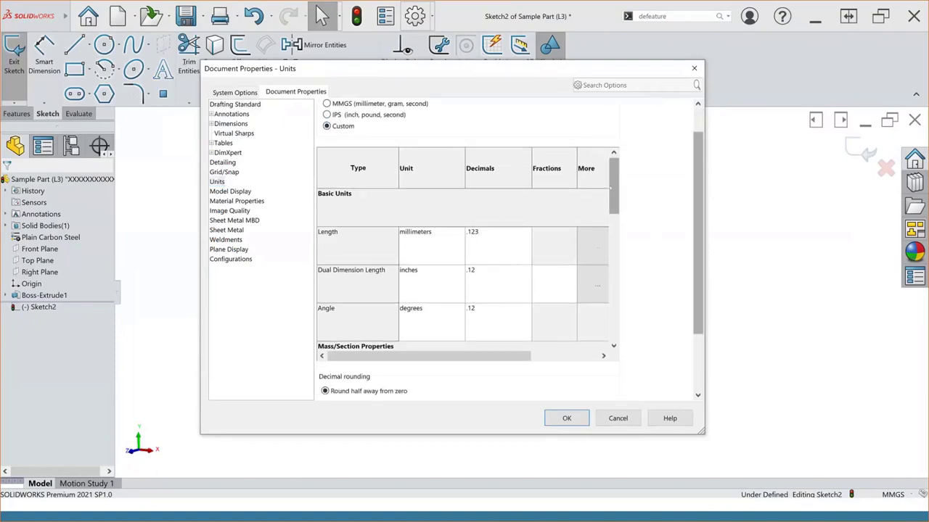
scroll(615, 203, down, 1)
scroll(614, 197, up, 1)
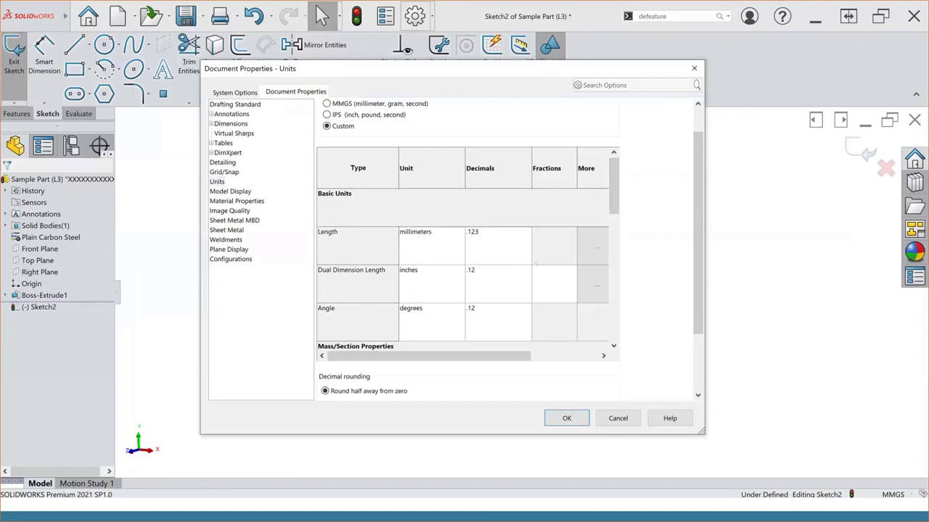
scroll(614, 196, down, 2)
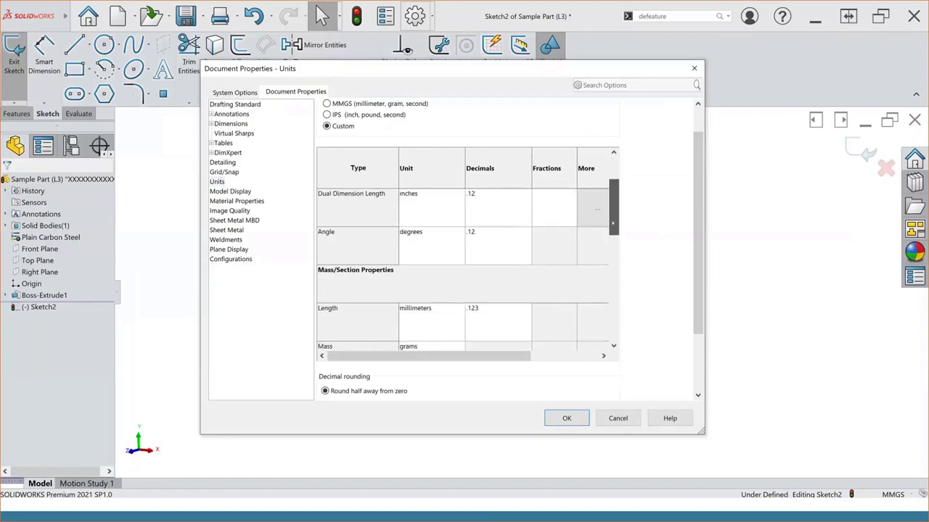
scroll(613, 222, down, 1)
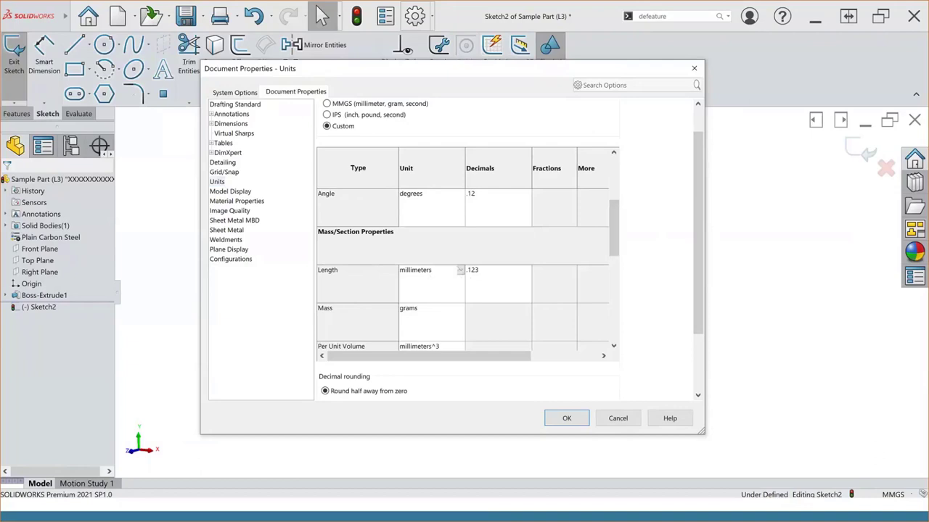
click(460, 269)
scroll(440, 324, down, 1)
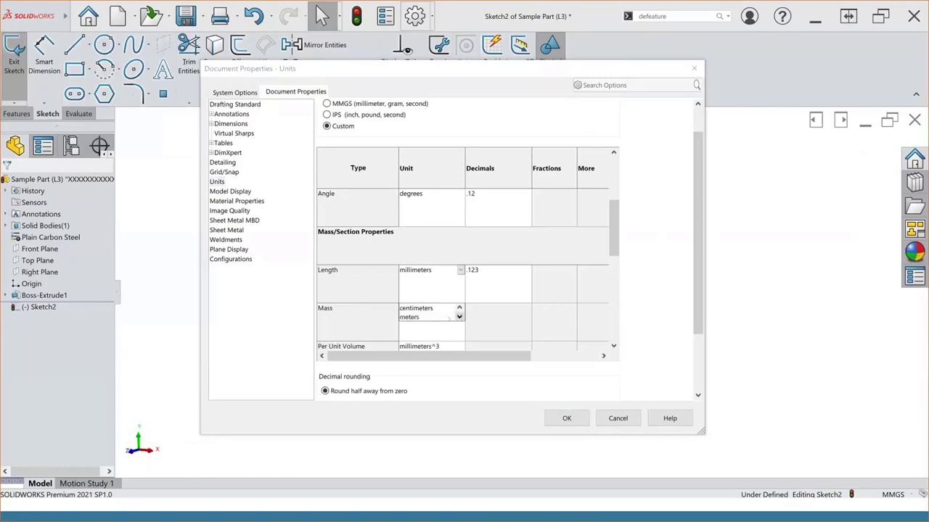
click(449, 320)
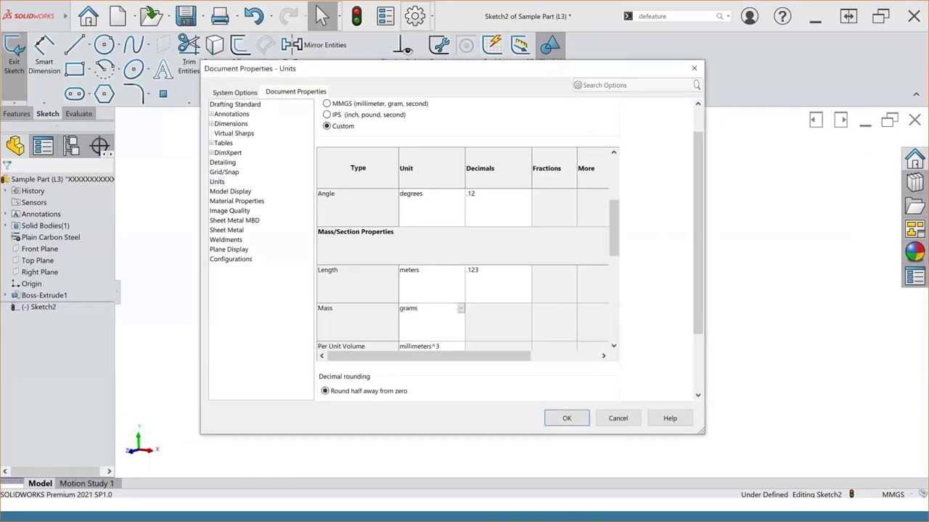
Set the mass unit under Mass/Section Properties to pounds
click(460, 308)
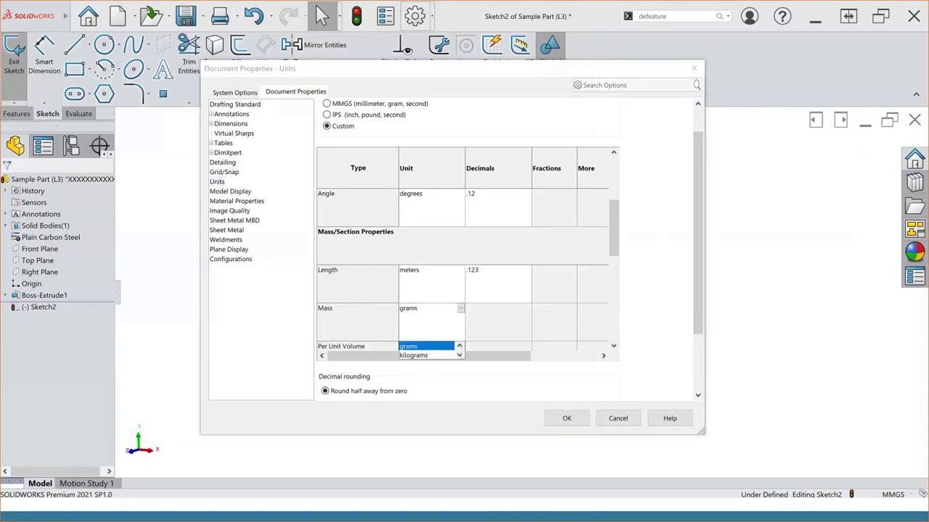
click(459, 355)
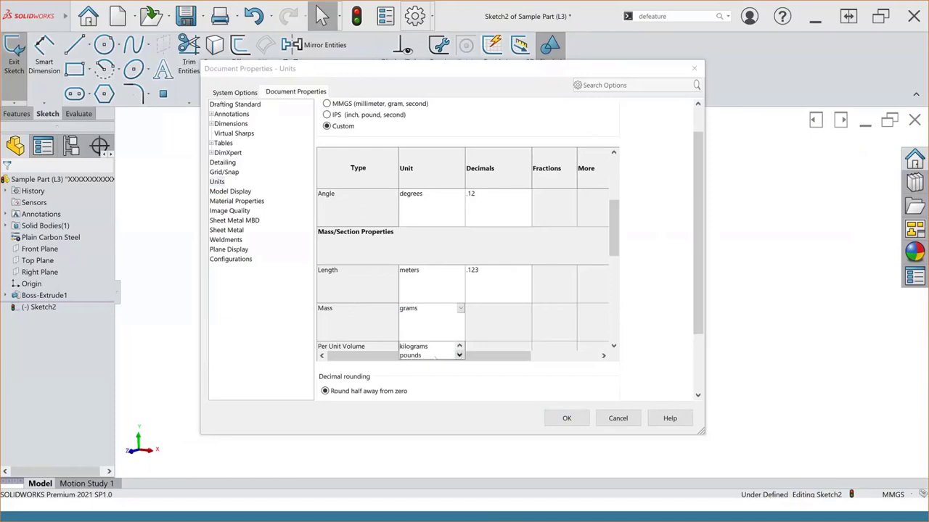
click(436, 356)
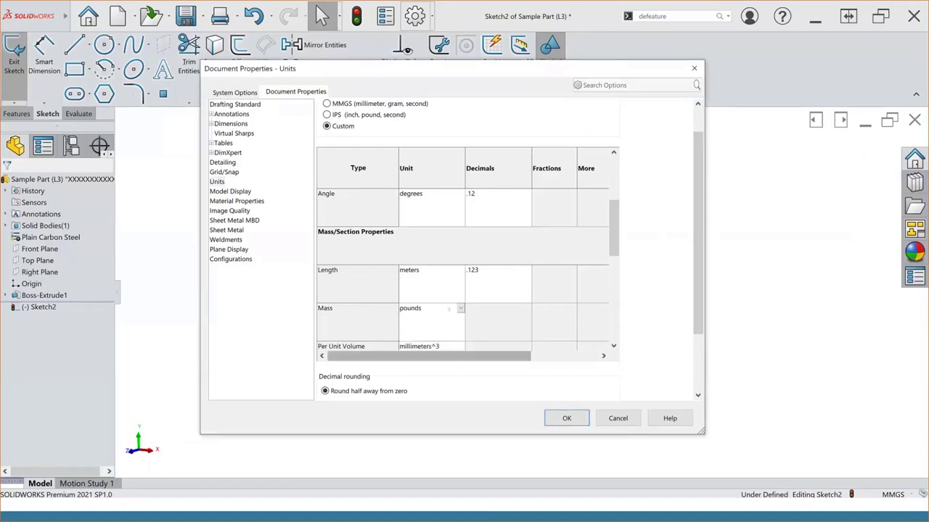
scroll(609, 233, up, 2)
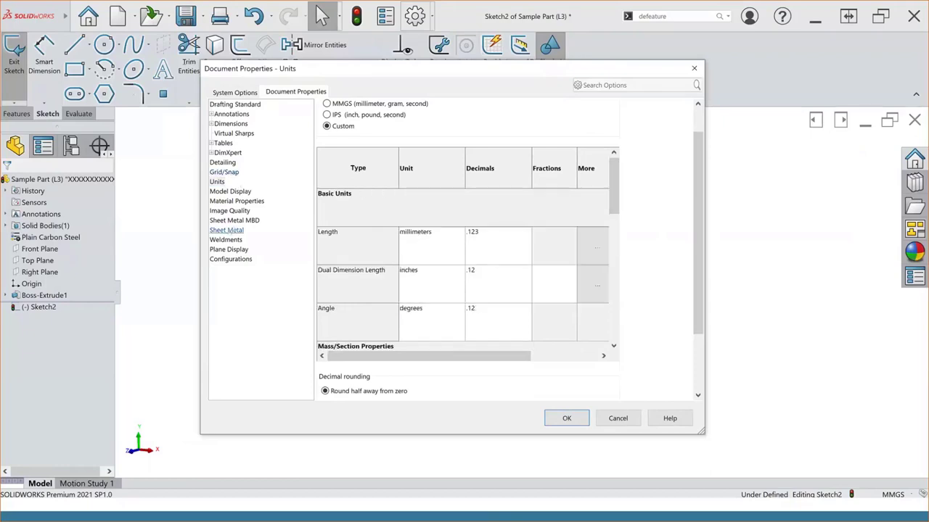
Set the shaded and draft quality resolution near its low, faster end in Image Quality and accept the document properties
click(230, 210)
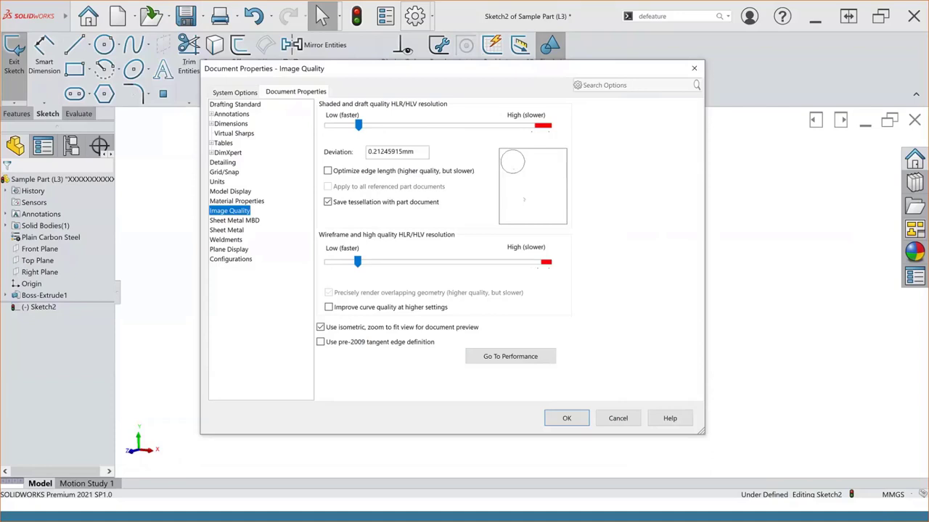
triple_click(400, 152)
text(0.49029034)
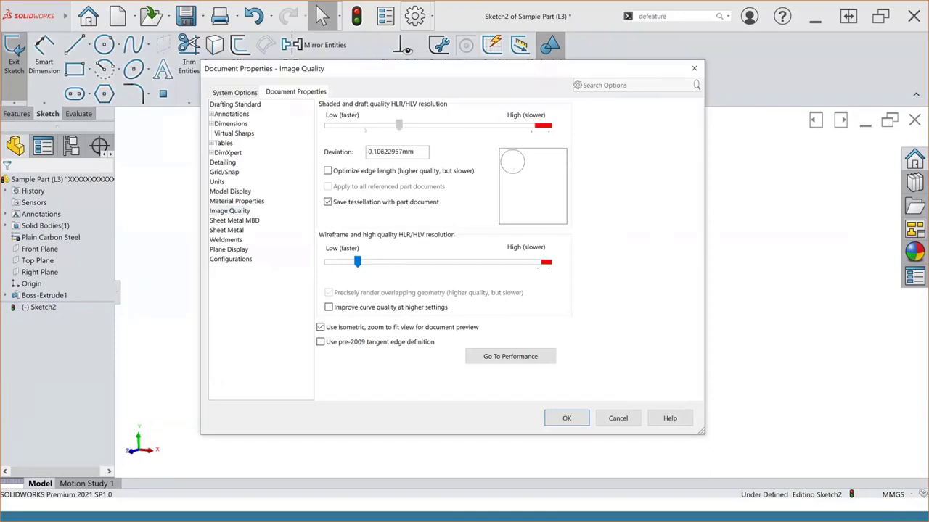
click(534, 127)
mouse_move(532, 127)
mouse_down()
mouse_move(352, 133)
mouse_move(363, 126)
mouse_up()
click(562, 412)
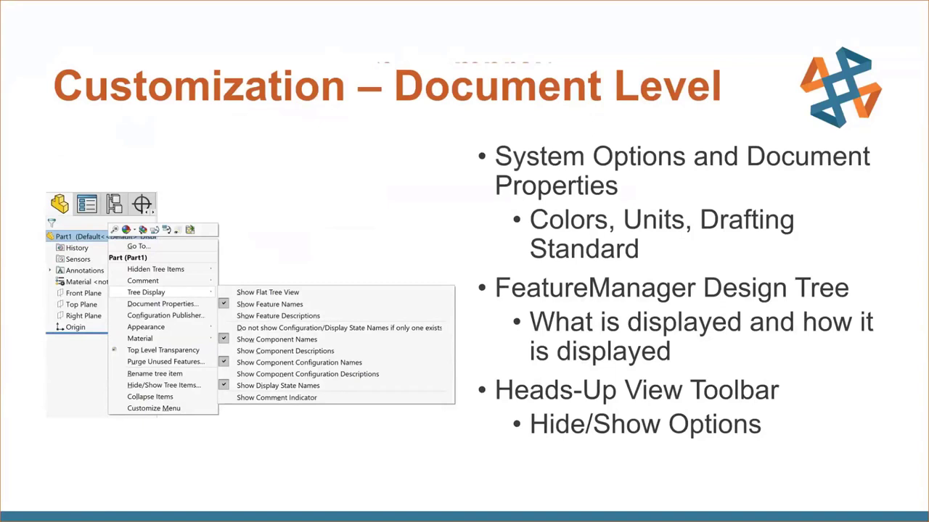
Switch to SOLIDWORKS and examine the part's tree display options and the hide/show visibility options for view items
key(alt+Tab)
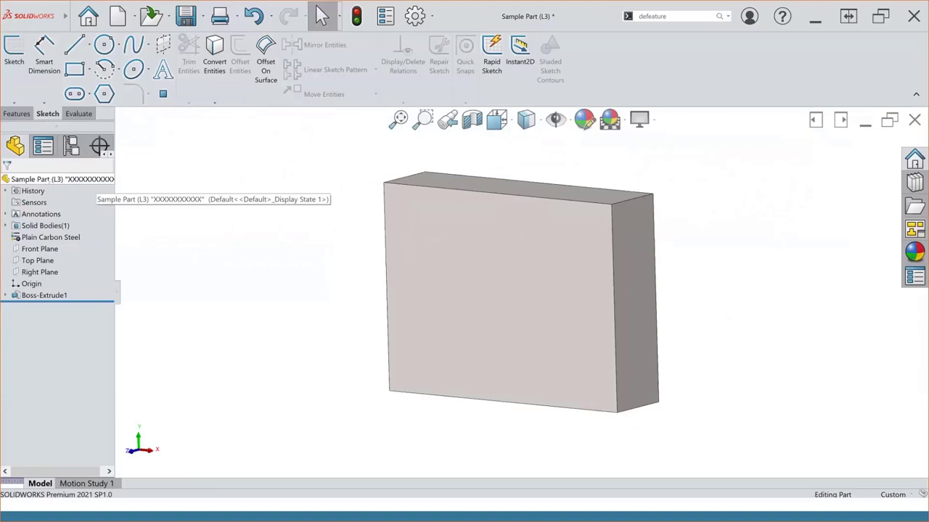
right_click(48, 179)
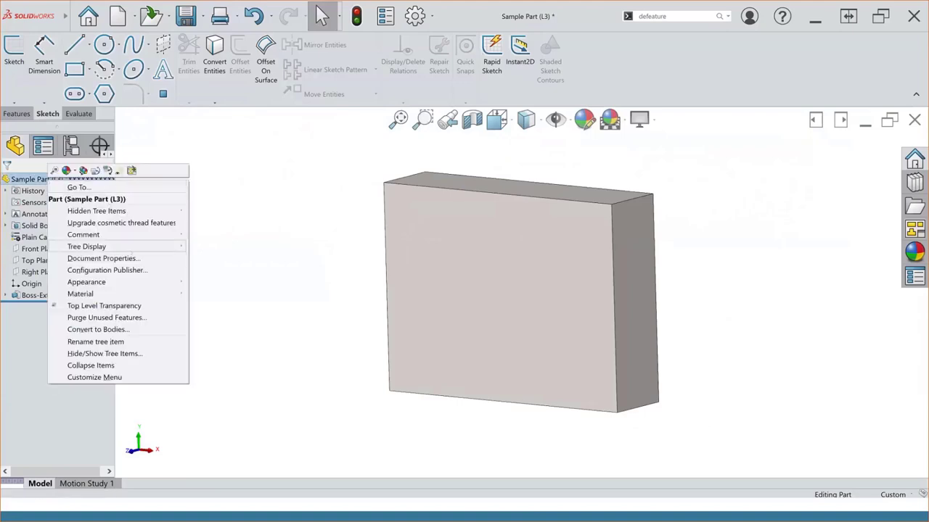
mouse_move(130, 248)
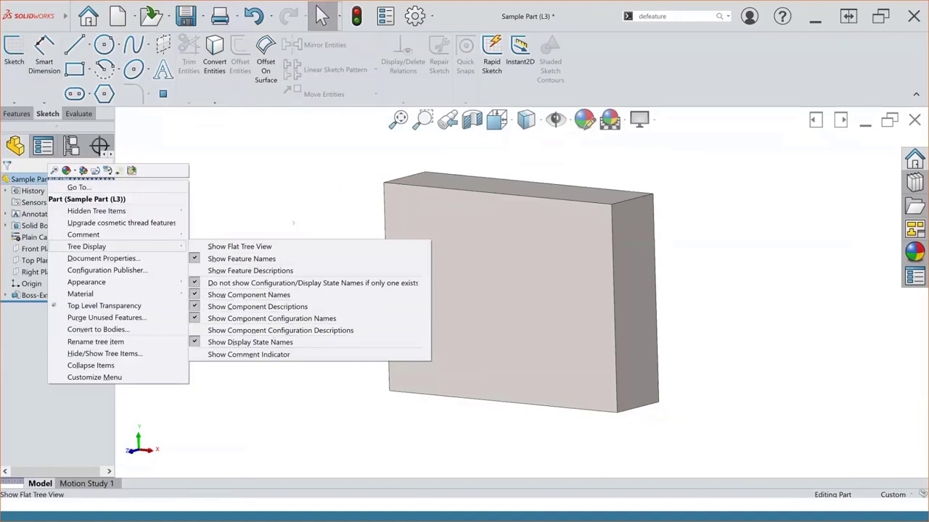
click(293, 223)
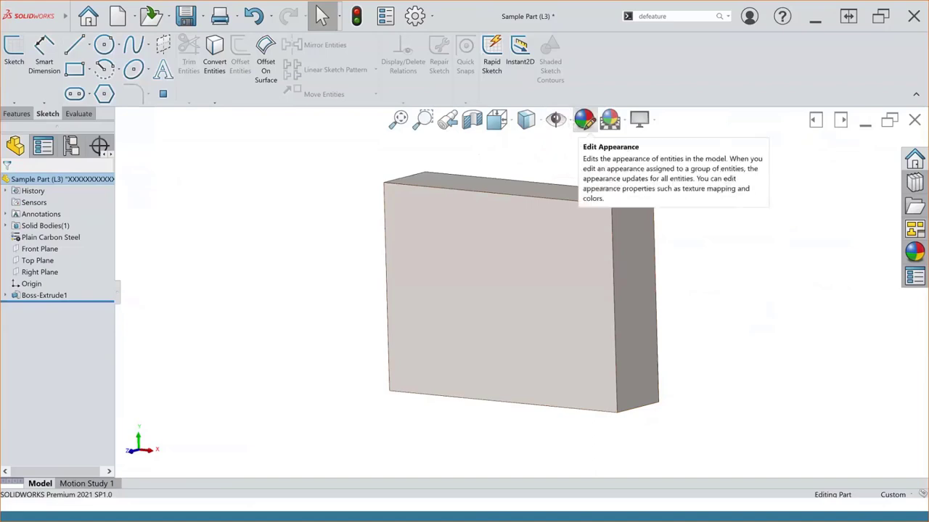
click(555, 120)
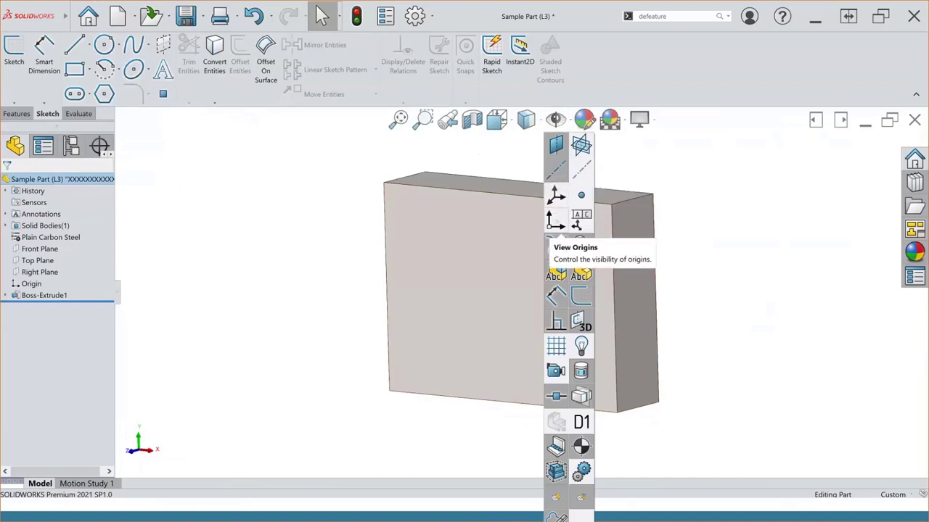
click(582, 296)
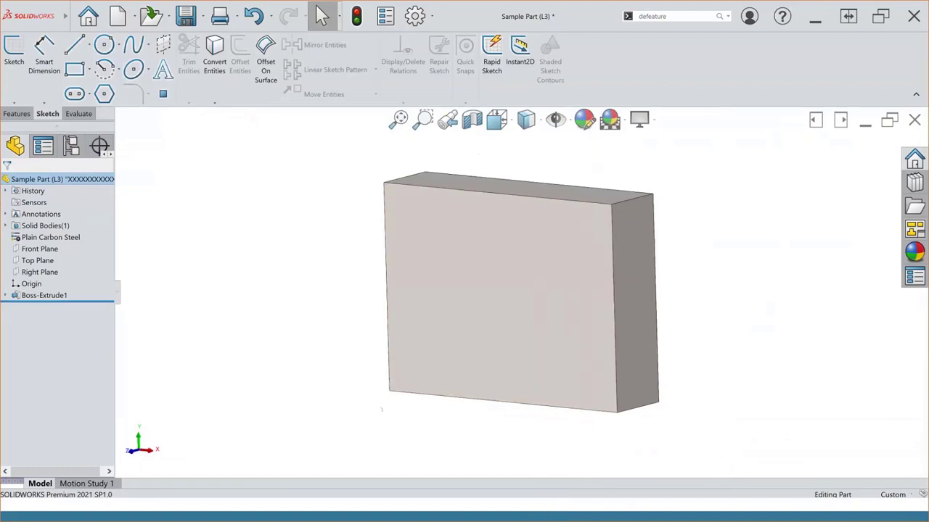
key(alt+Tab)
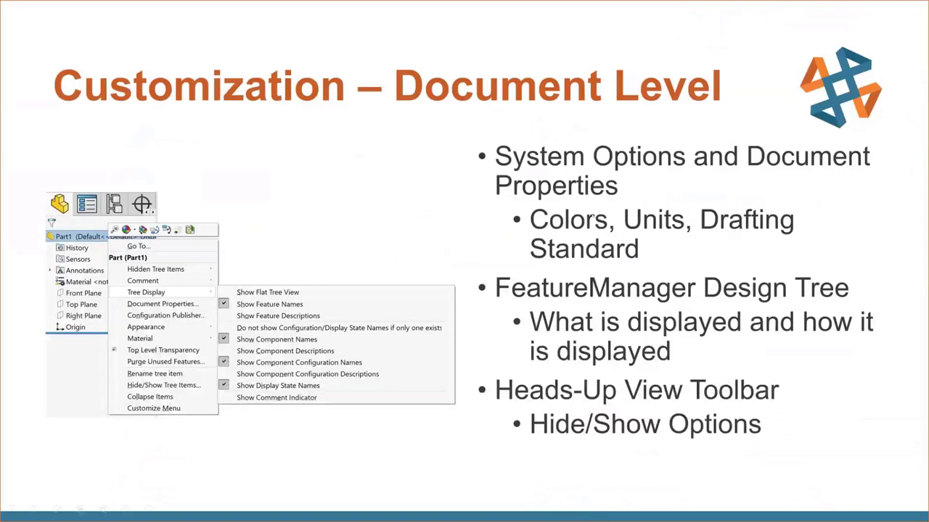
key(Right)
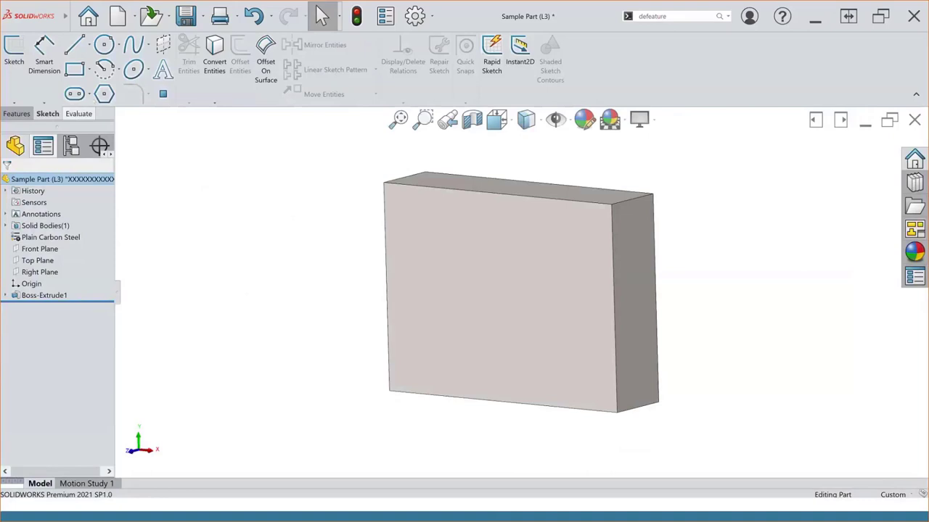
Add the Surfaces tab to the CommandManager and display its commands
right_click(80, 114)
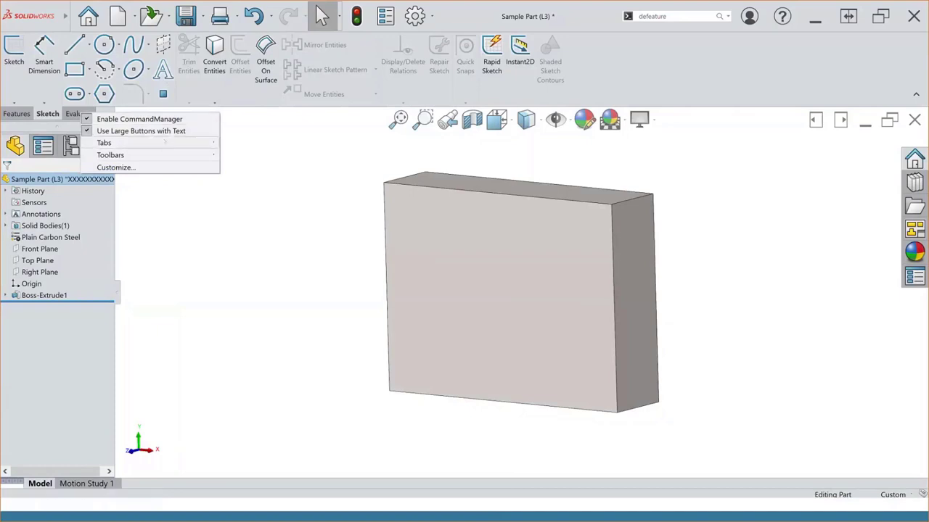
mouse_move(158, 140)
mouse_move(197, 143)
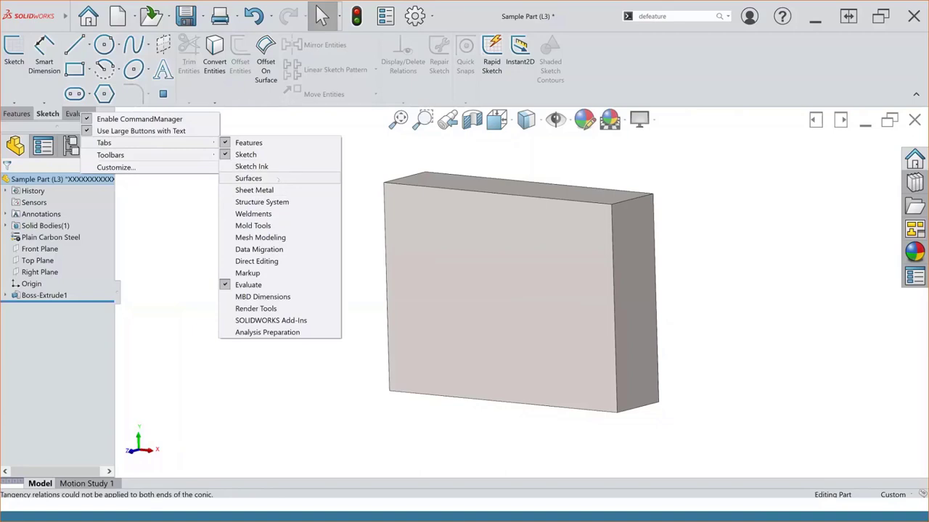
click(276, 178)
click(78, 113)
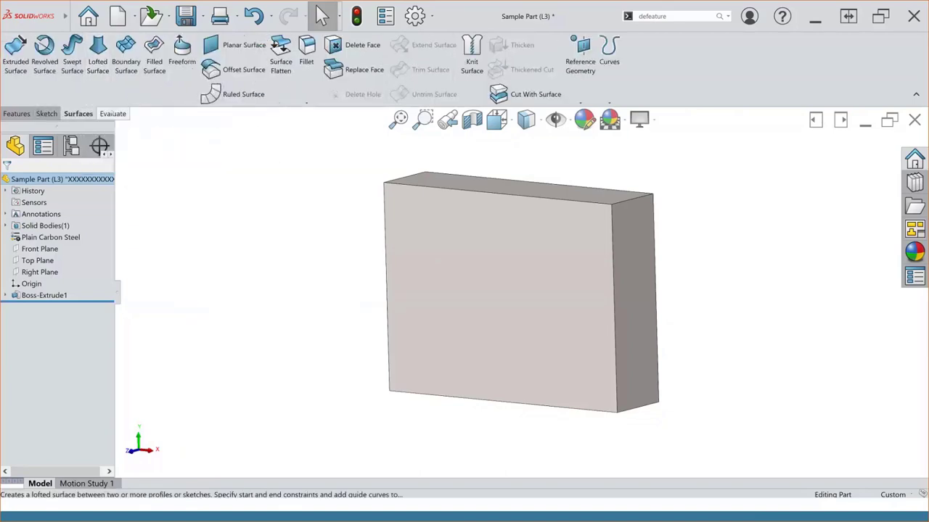
Add the Mold Tools tab to the CommandManager and display its commands
right_click(113, 111)
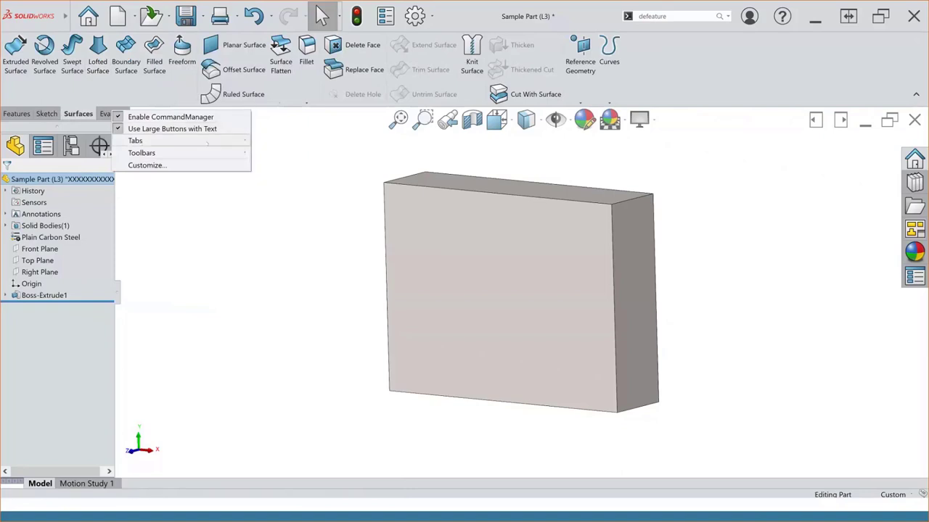
key(Escape)
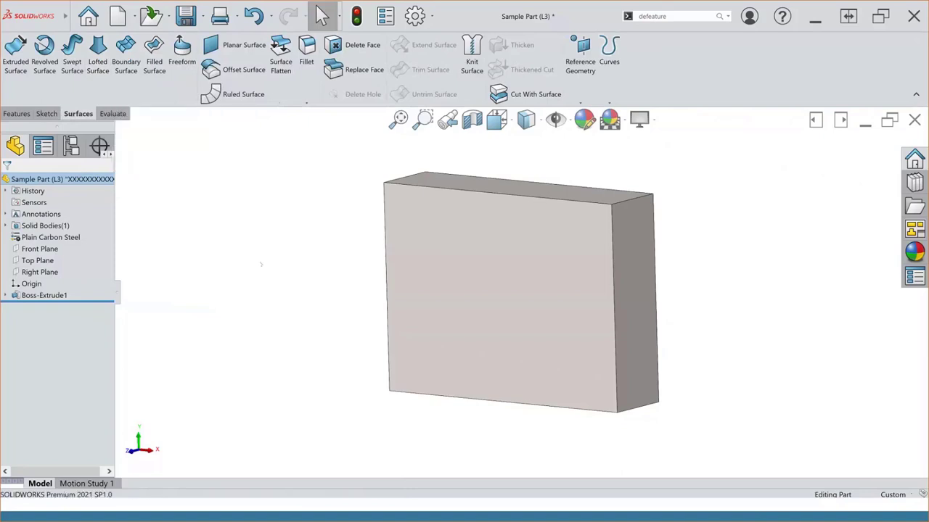
click(116, 113)
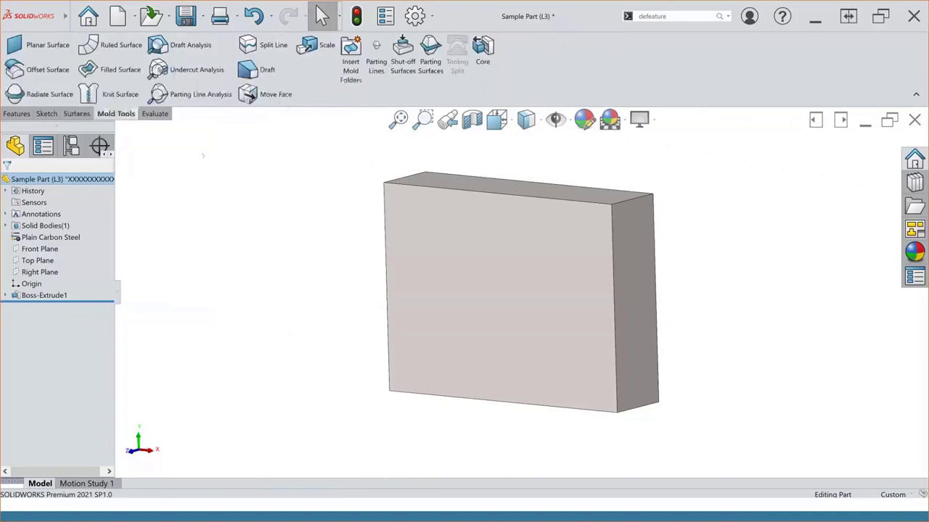
Display the Weldments and Structure System toolbars, and dock the Structure System toolbar below the graphics area
right_click(153, 114)
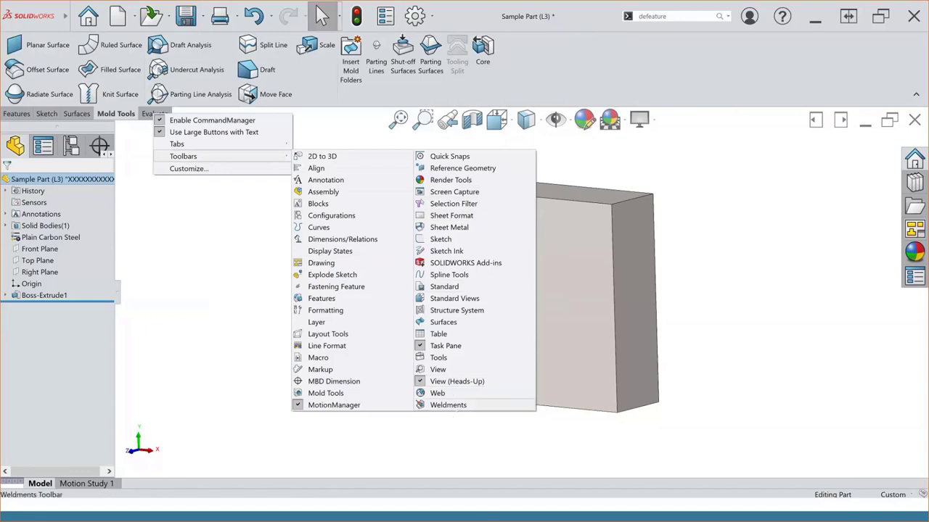
click(448, 408)
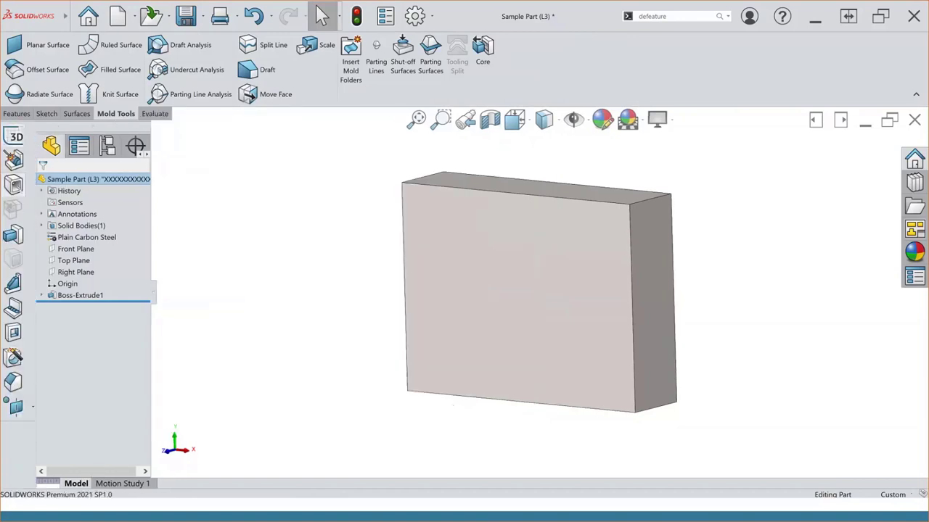
right_click(144, 112)
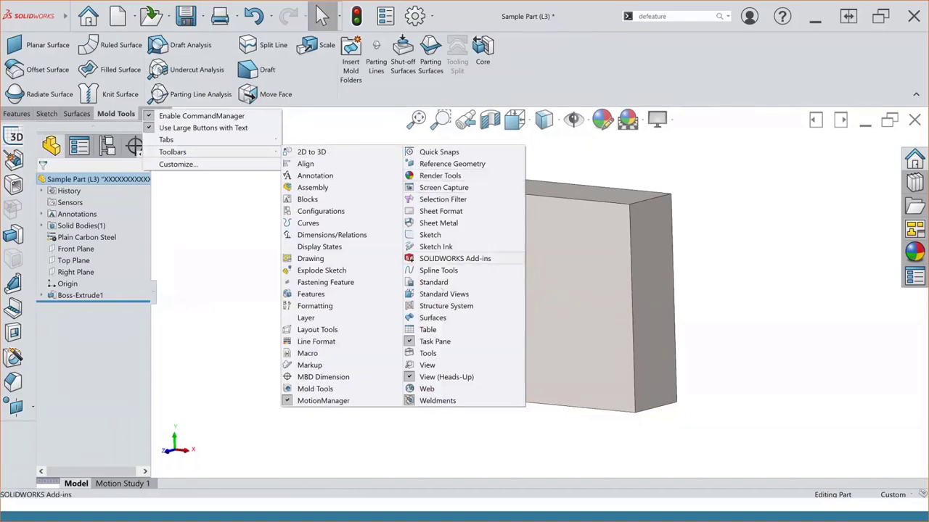
click(446, 305)
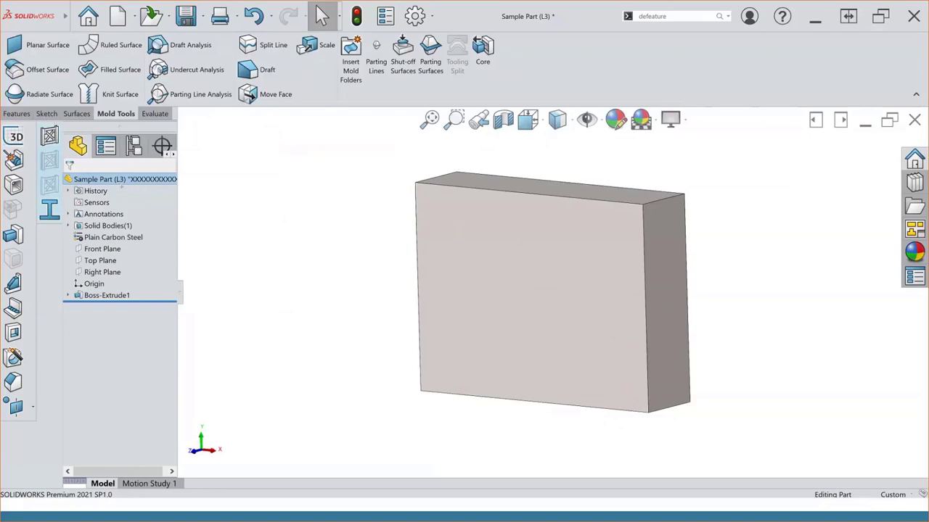
drag(49, 130, 127, 475)
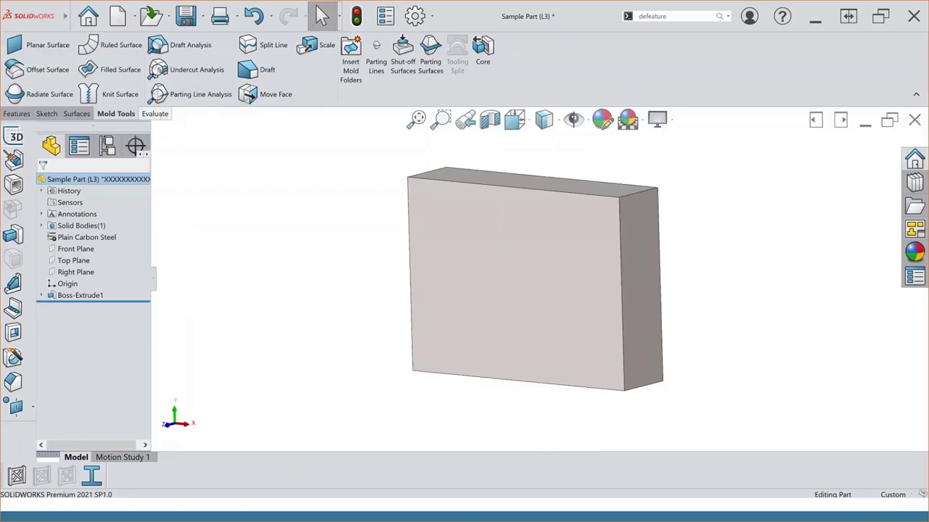
right_click(153, 115)
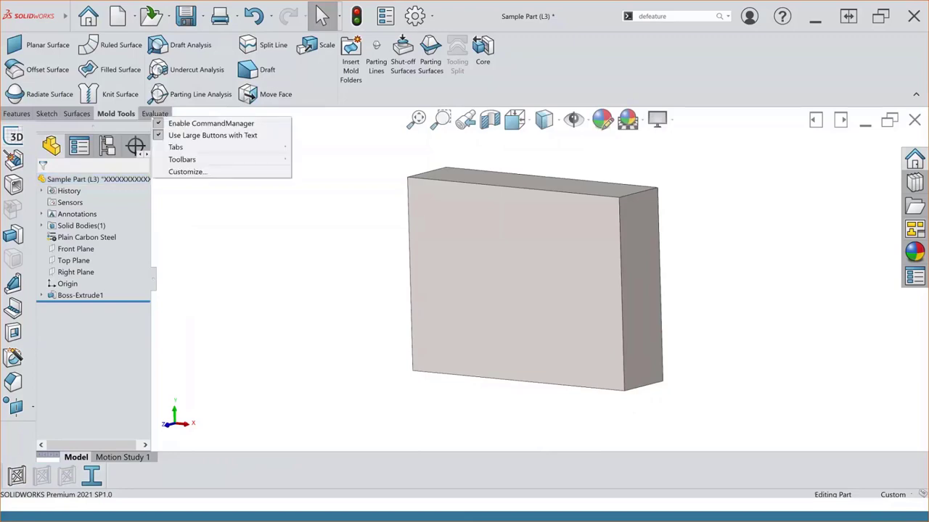
click(306, 328)
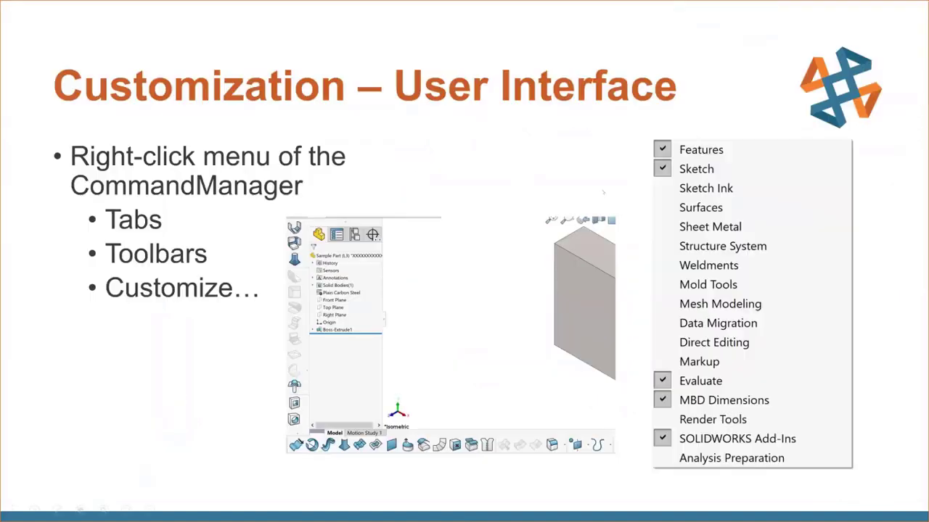
key(Right)
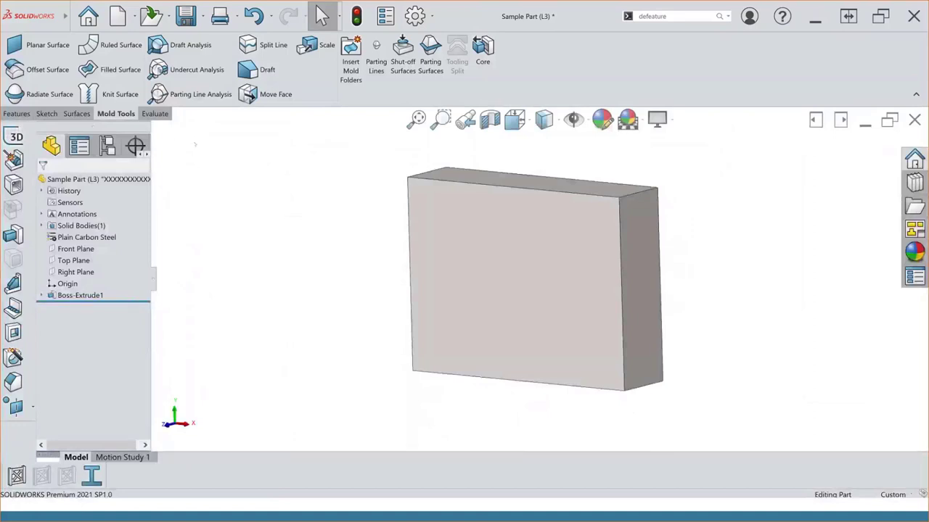
right_click(164, 114)
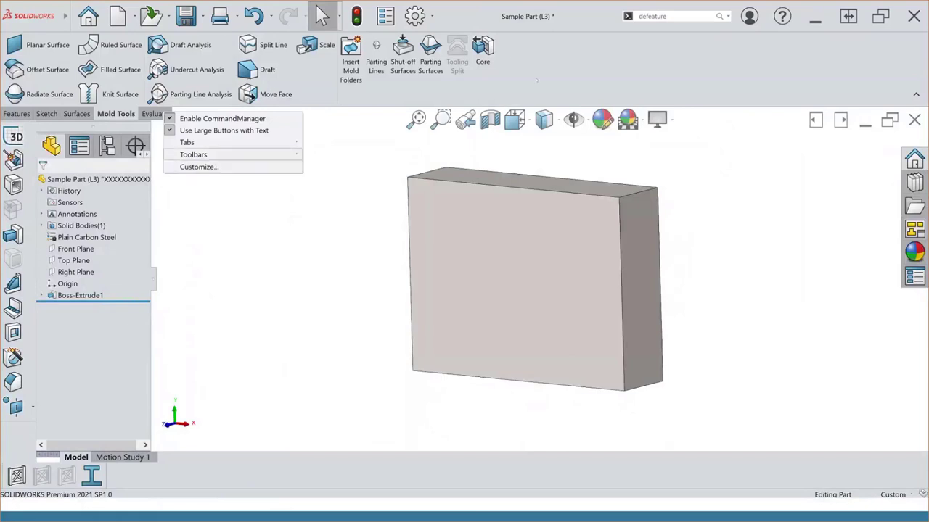
key(Escape)
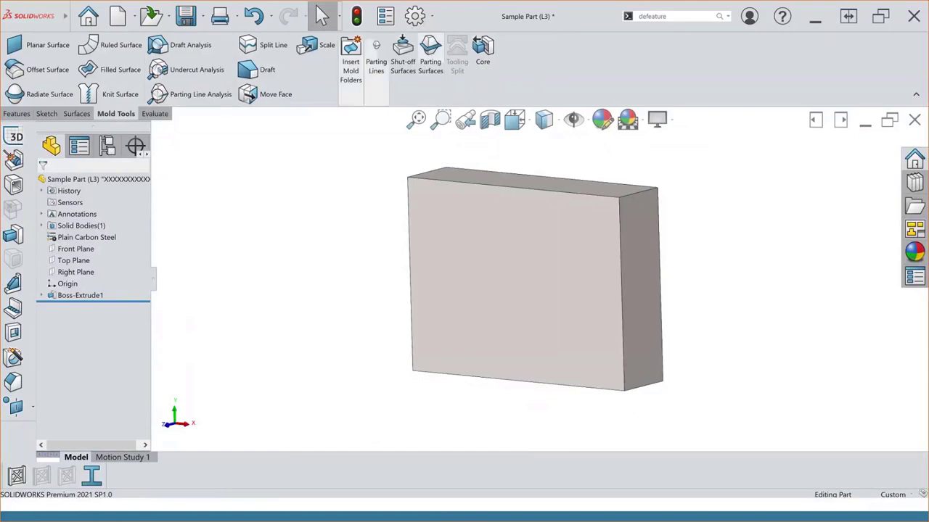
Open the Customize dialog and review its list of toolbars with the icon size, tooltip and context toolbar settings
right_click(144, 100)
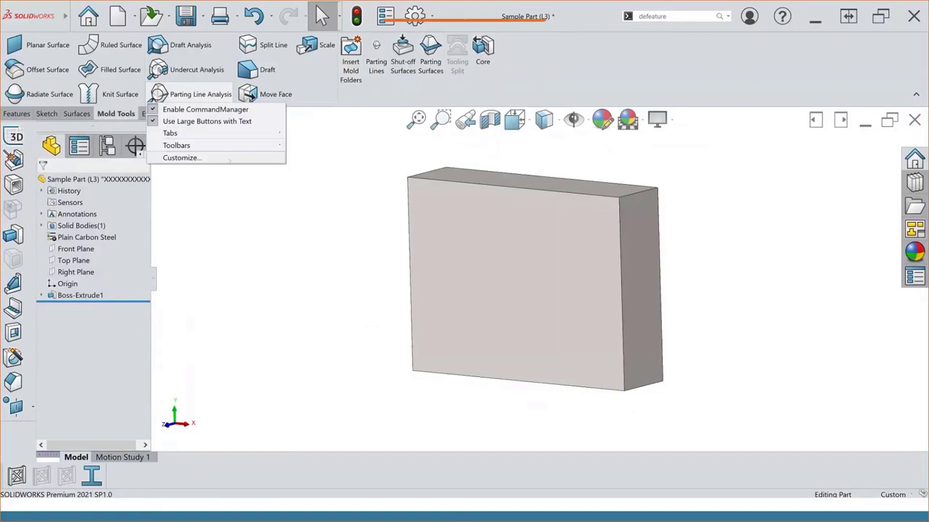
click(246, 157)
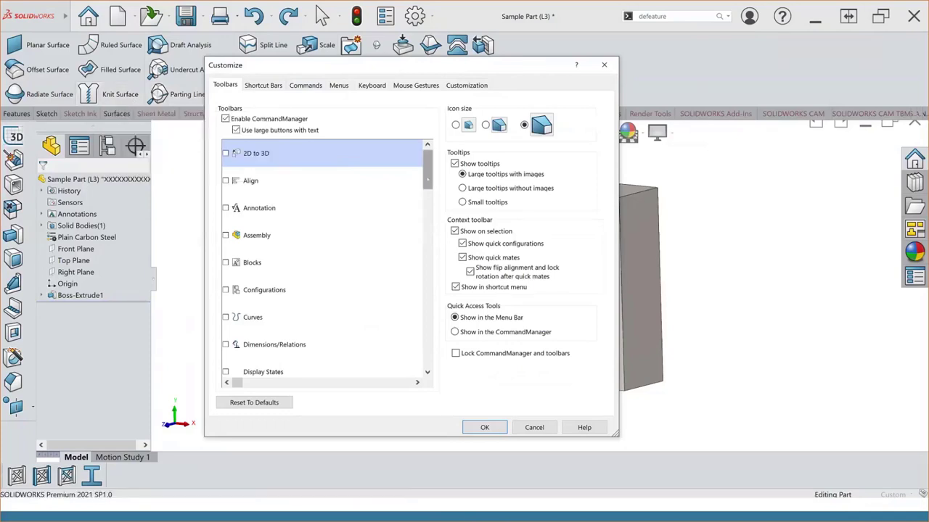
drag(427, 174, 428, 182)
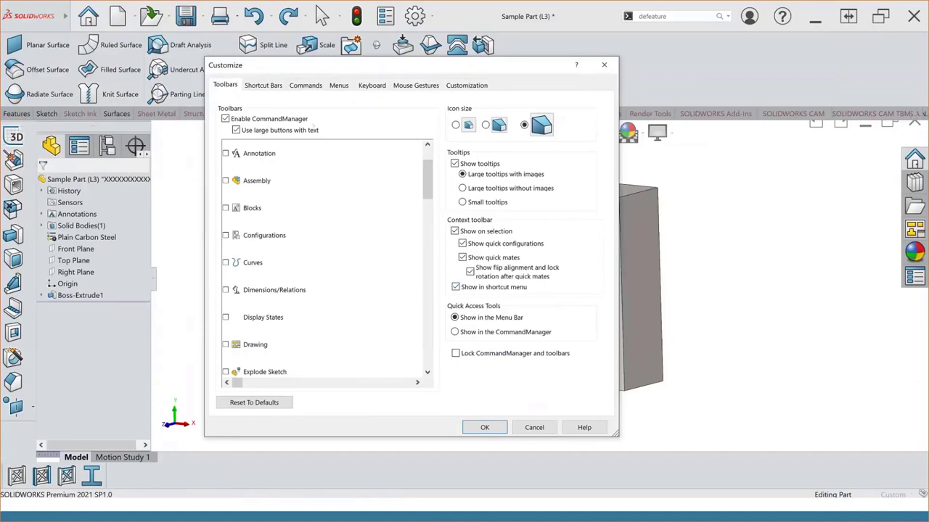
Examine the part shortcut bar in the Customize dialog, close the dialog and bring up the shortcut bar in the graphics area
click(263, 84)
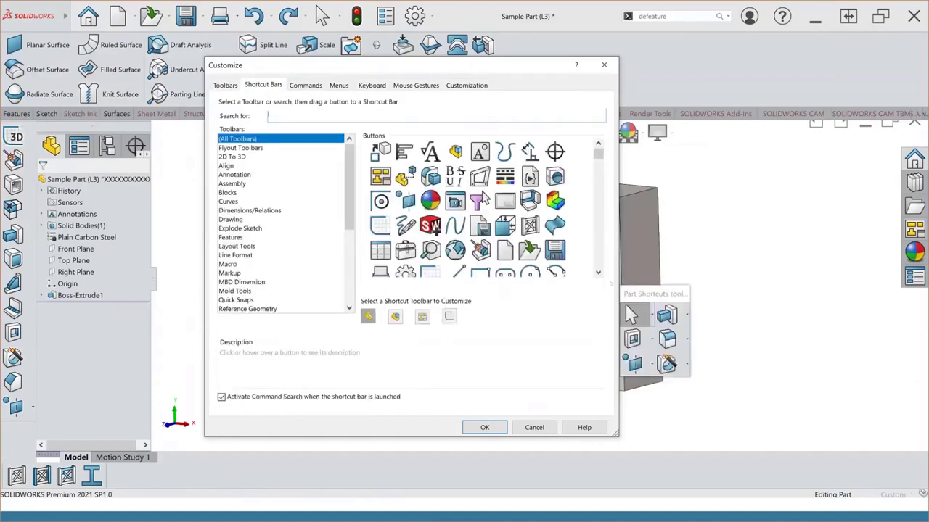
key(s)
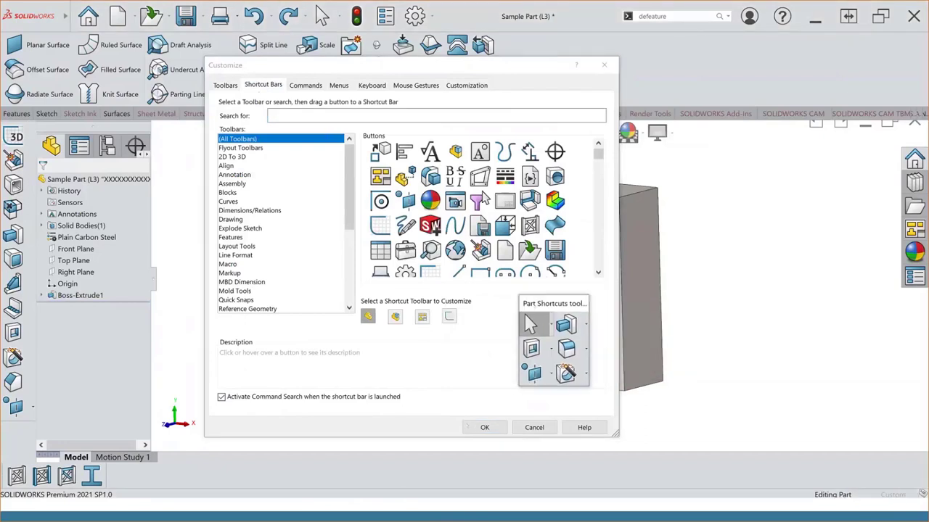
key(Return)
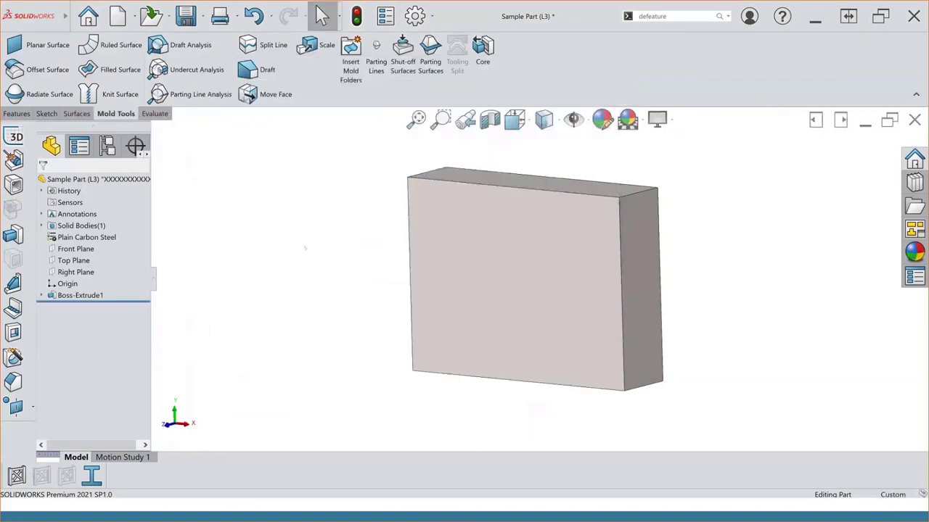
key(s)
click(653, 16)
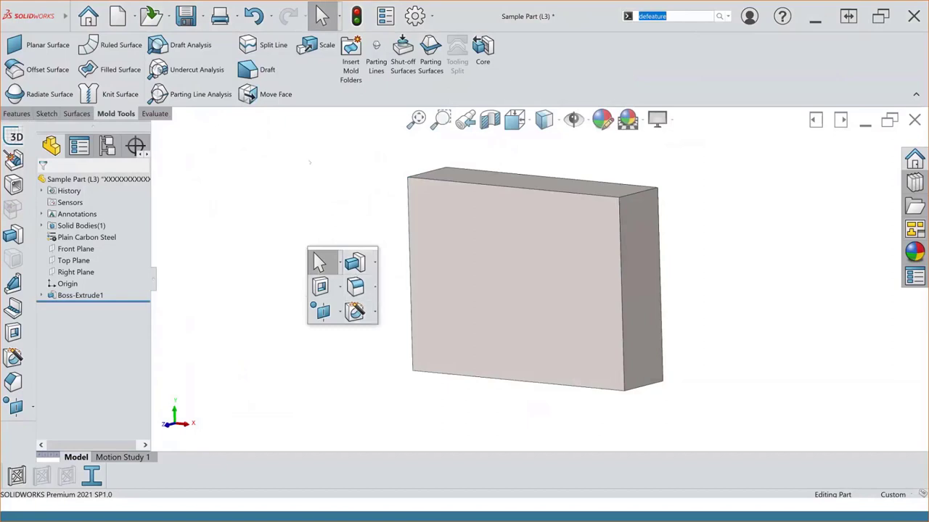
Open the shortcut bar customization and examine the part, assembly, drawing and sketch shortcut bars, returning to the part bar
right_click(161, 116)
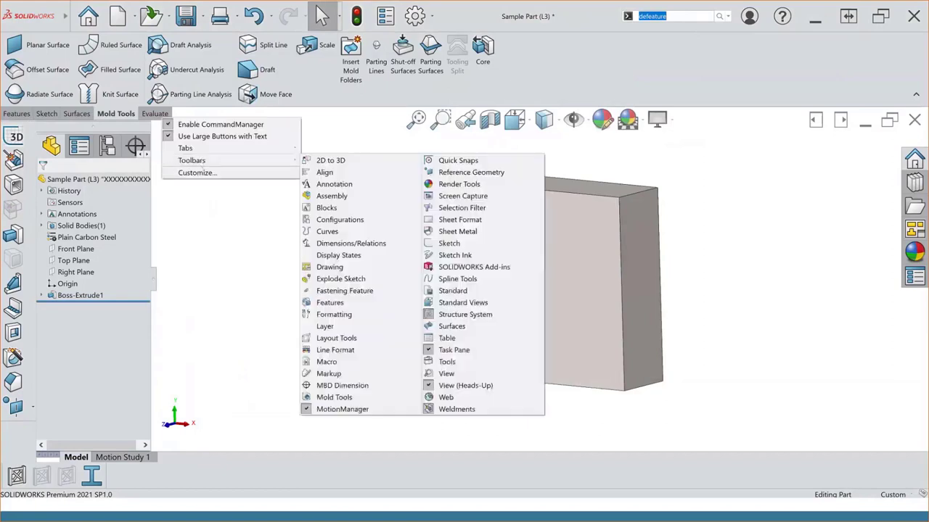
click(198, 172)
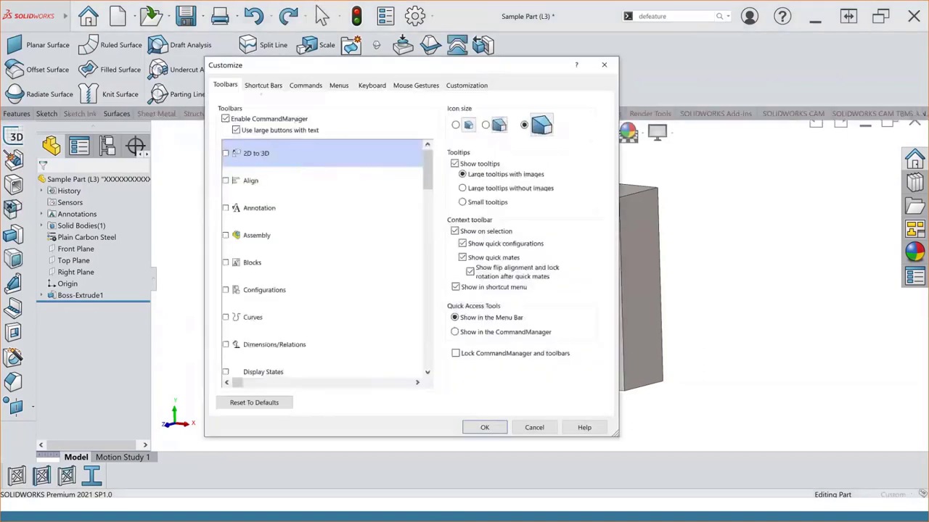
click(259, 86)
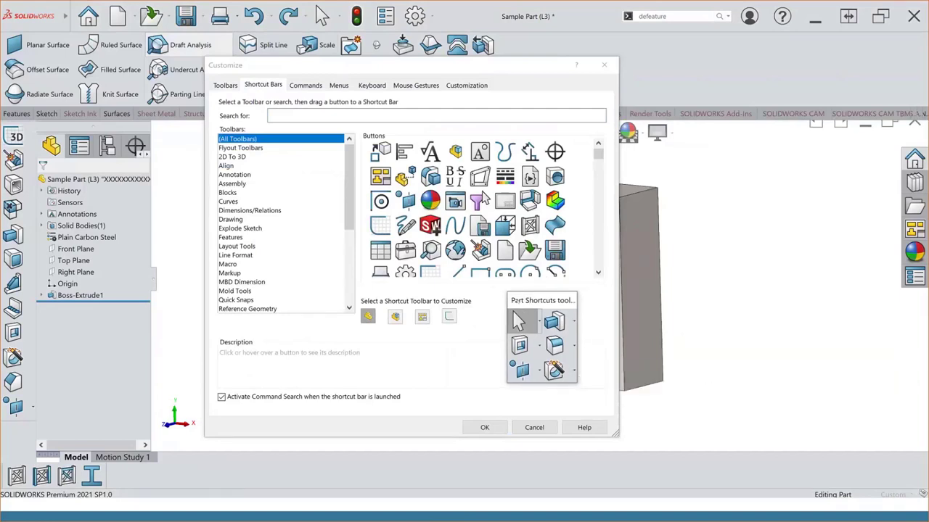
drag(508, 298, 535, 300)
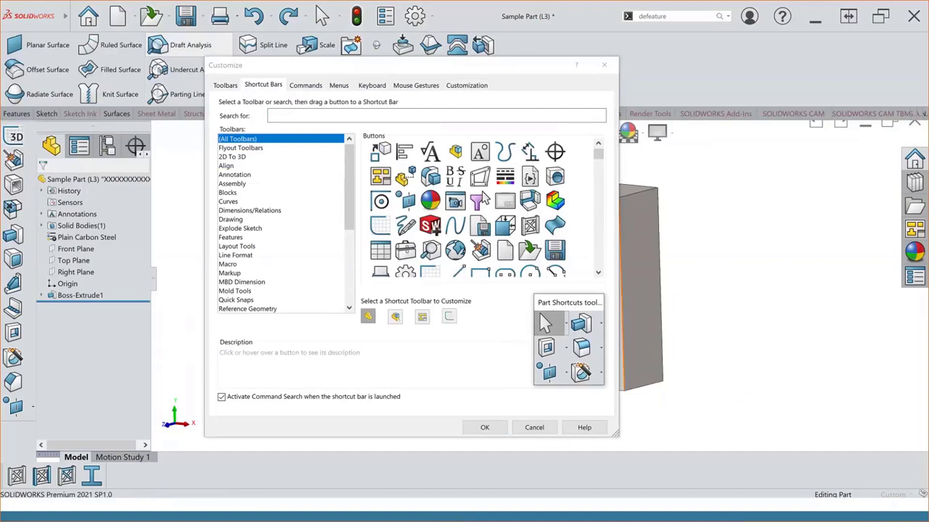
click(394, 317)
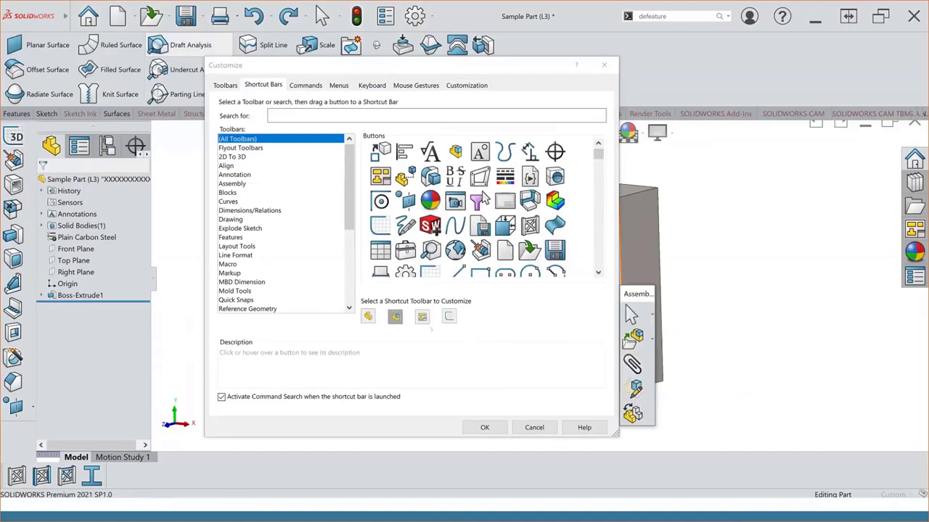
click(422, 317)
key(Right)
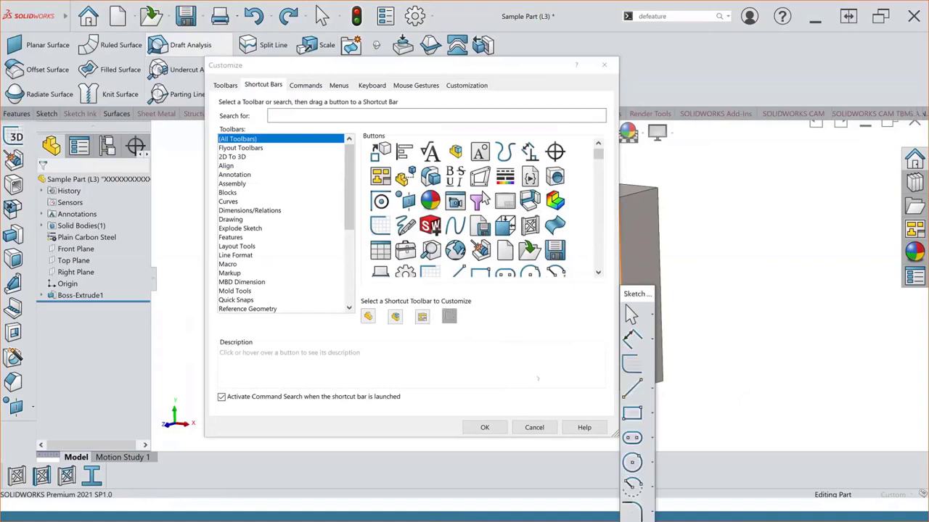
key(Right)
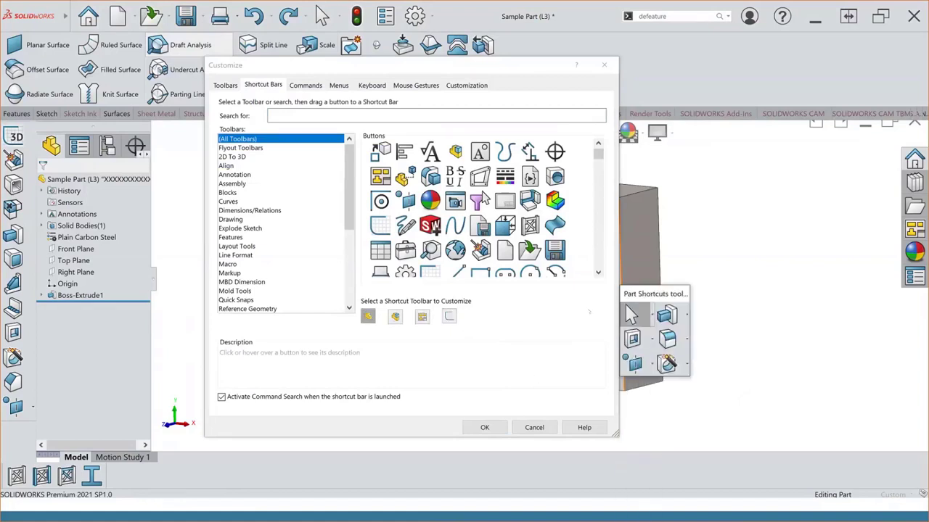
drag(653, 293, 541, 295)
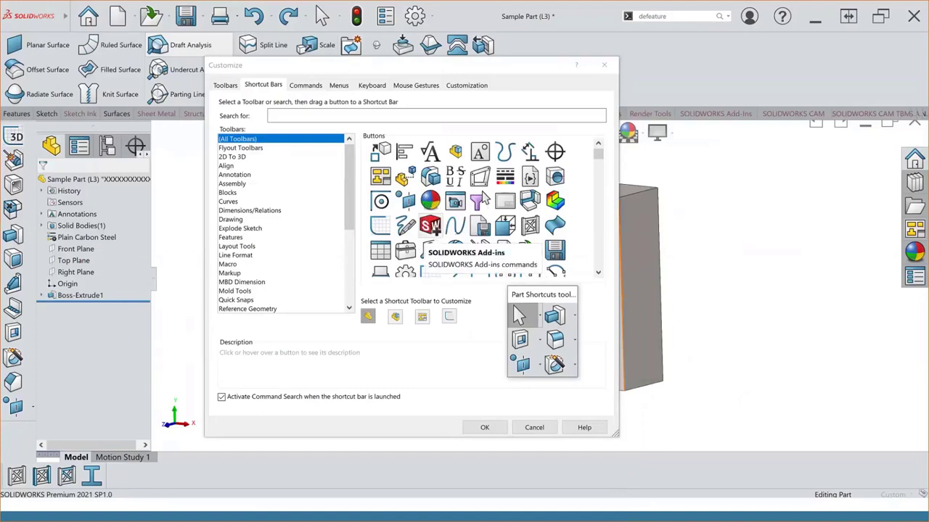
Try out the SOLIDWORKS Add-ins button on the part shortcut bar, placed directly after Select, and remove it again
drag(431, 229, 581, 373)
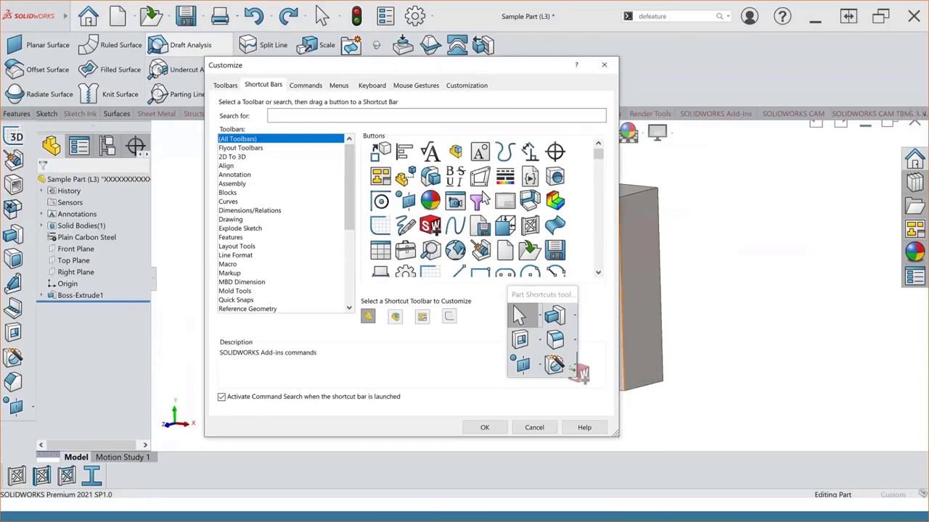
drag(581, 373, 573, 370)
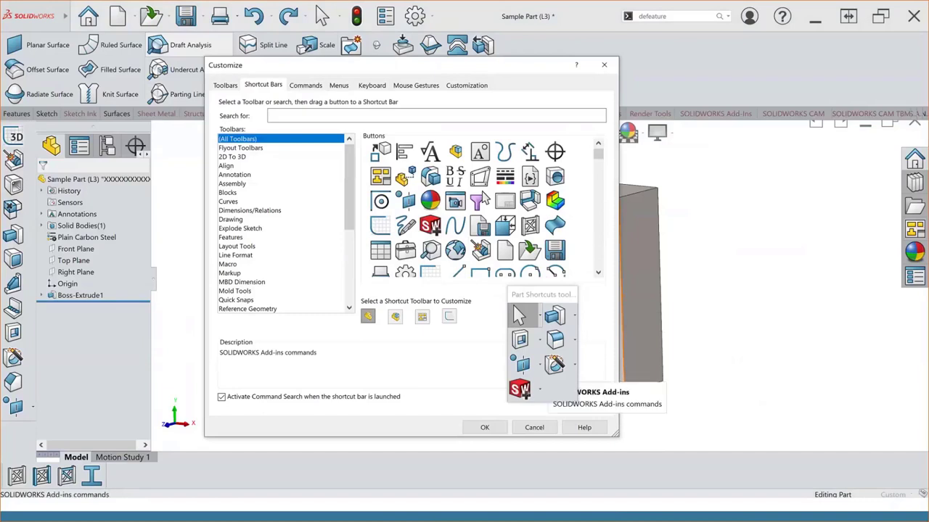
drag(520, 389, 524, 340)
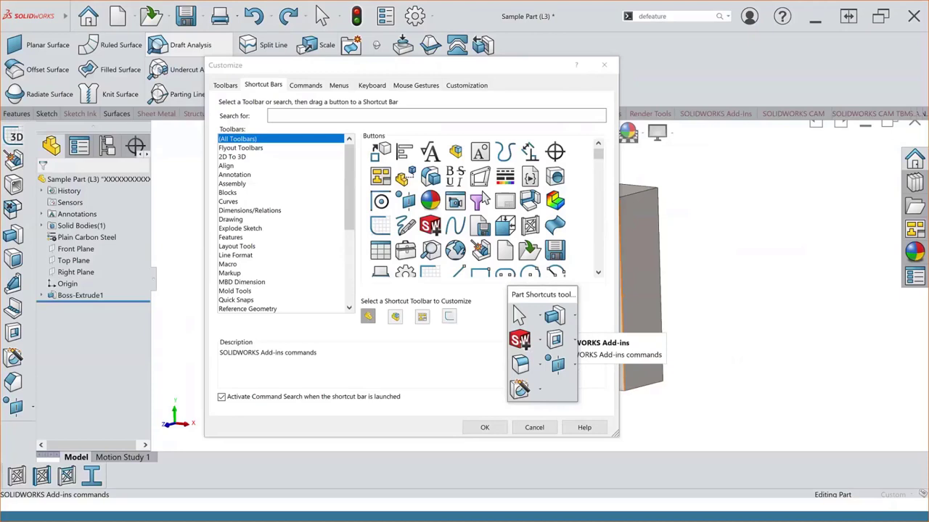
drag(519, 340, 716, 343)
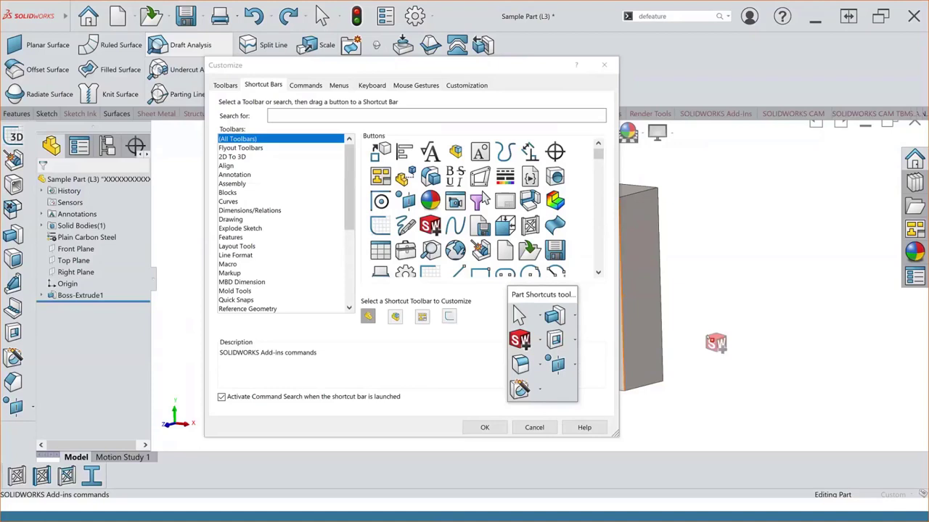
drag(715, 343, 715, 343)
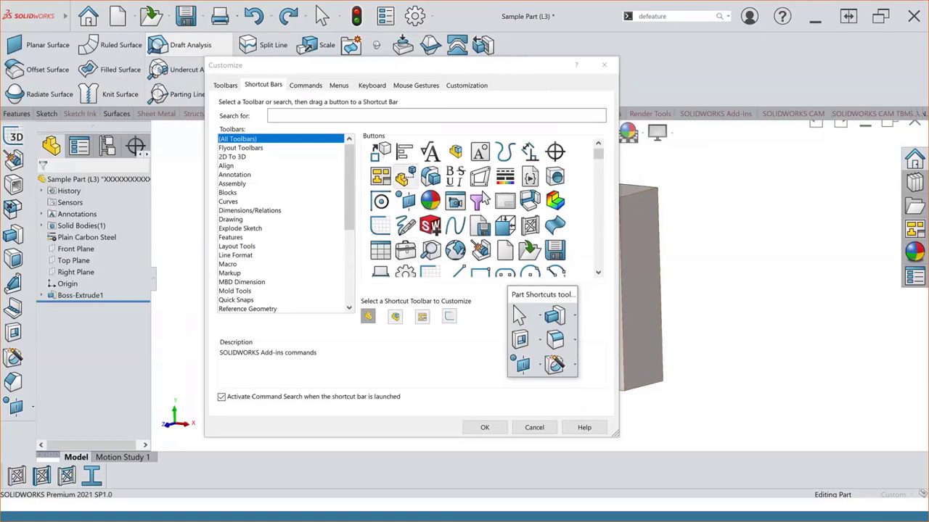
Browse the buttons available for shortcut bars by category, including Annotation, Assembly, Blocks, Dimensions/Relations and Explode Sketch
scroll(600, 156, down, 2)
scroll(599, 160, down, 3)
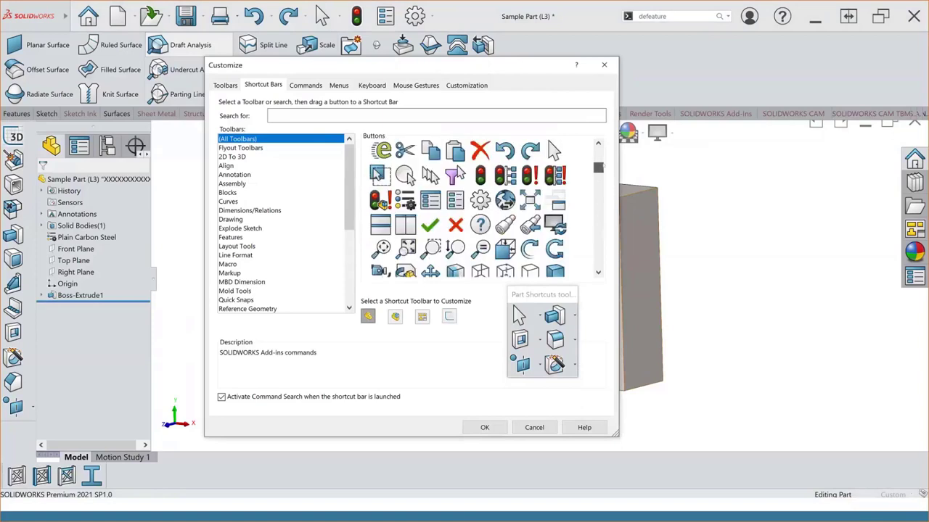
scroll(376, 171, up, 3)
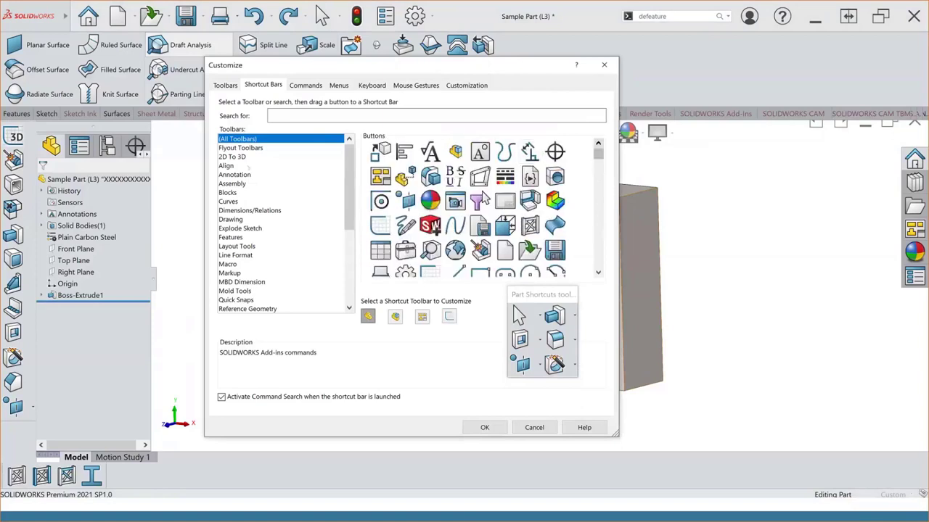
click(234, 174)
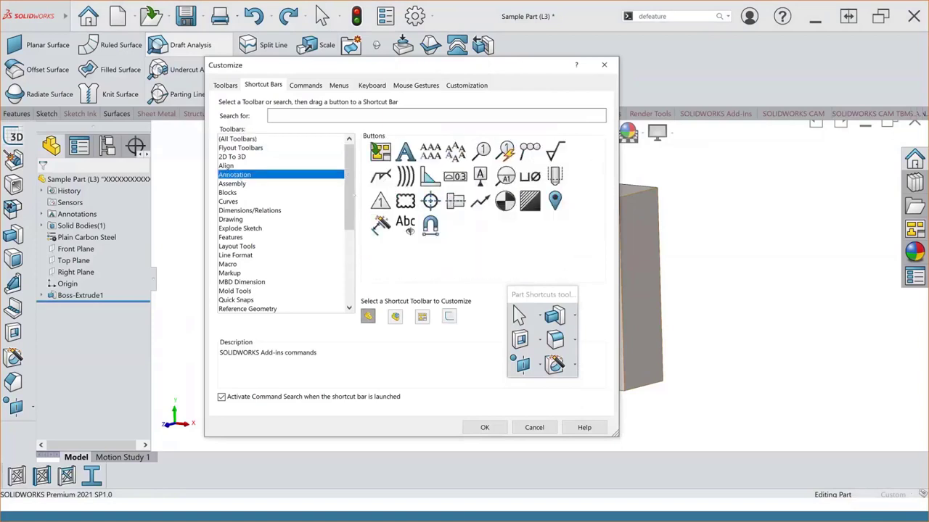
click(232, 183)
click(228, 193)
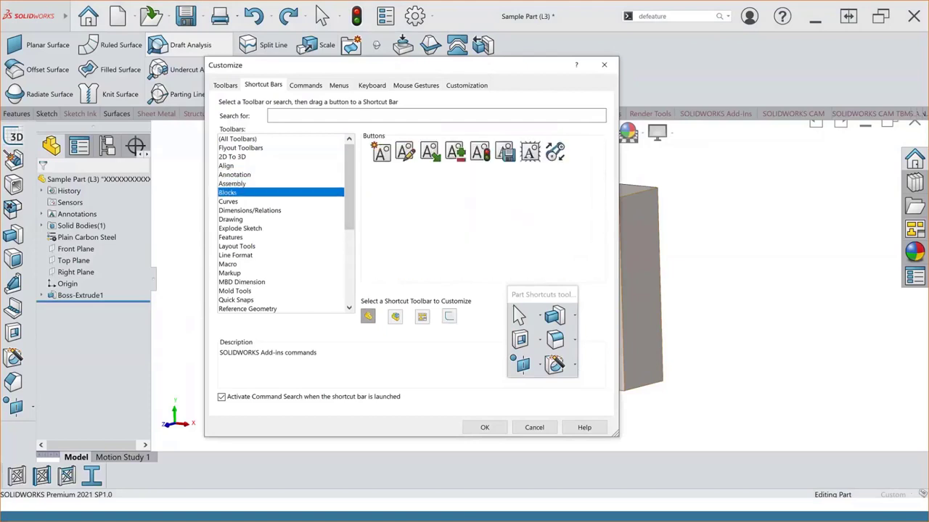
click(247, 211)
click(240, 228)
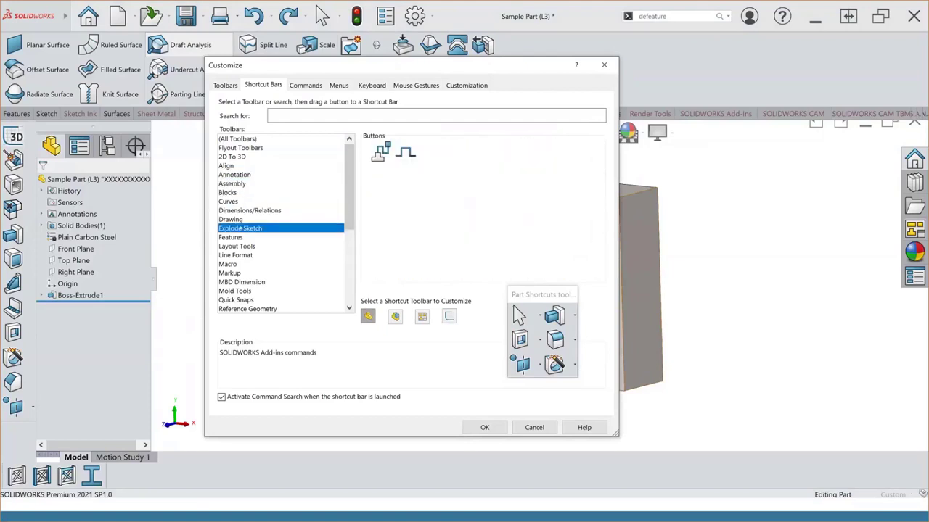
click(298, 116)
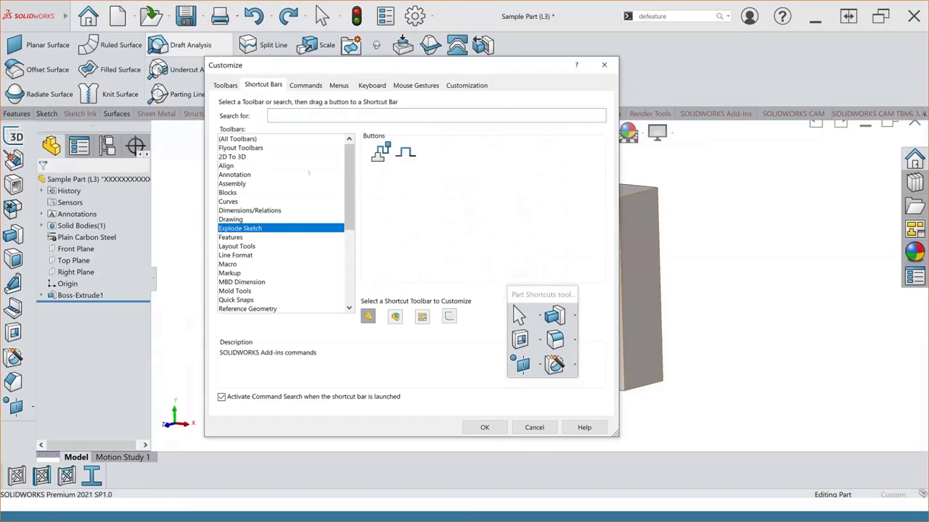
Add the SOLIDWORKS Add-ins command to the end of the heads-up view toolbar and remove it again
key(ctrl+Tab)
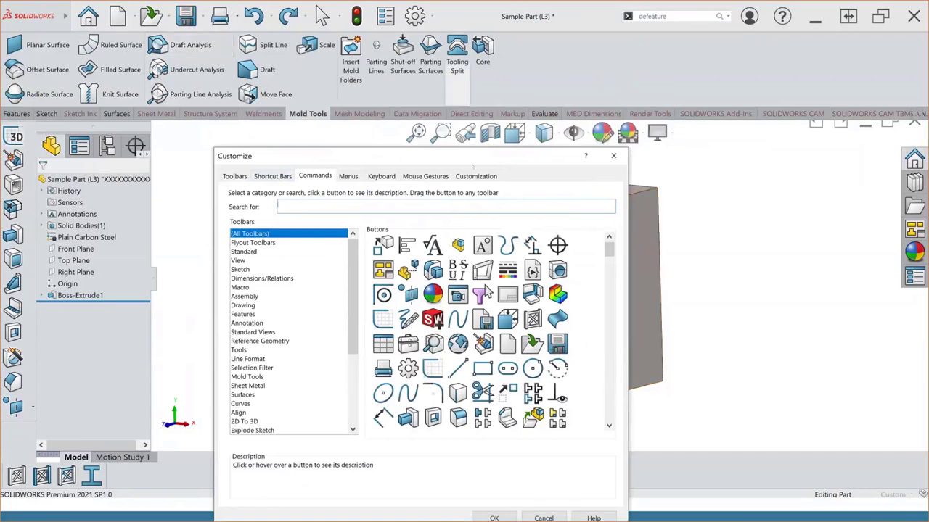
drag(399, 156, 366, 181)
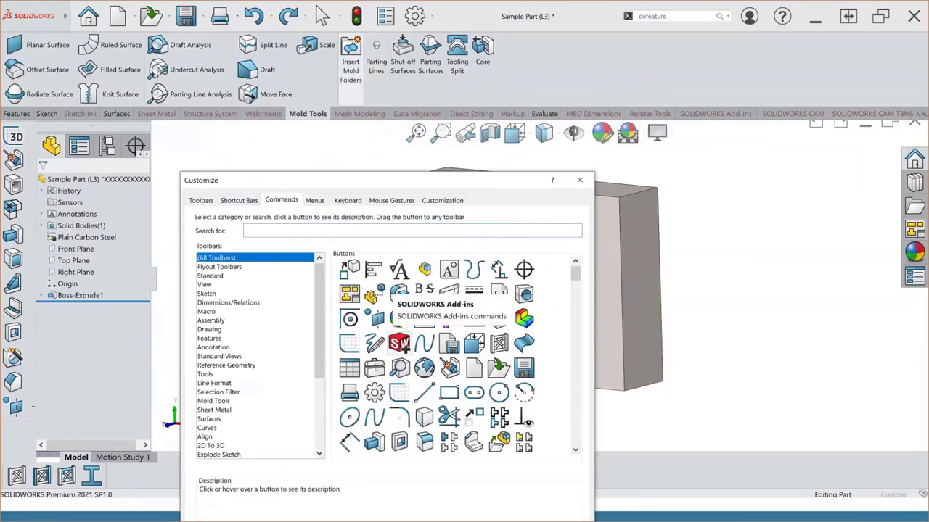
mouse_move(399, 343)
mouse_down()
mouse_move(680, 135)
mouse_move(568, 65)
mouse_move(682, 142)
mouse_up()
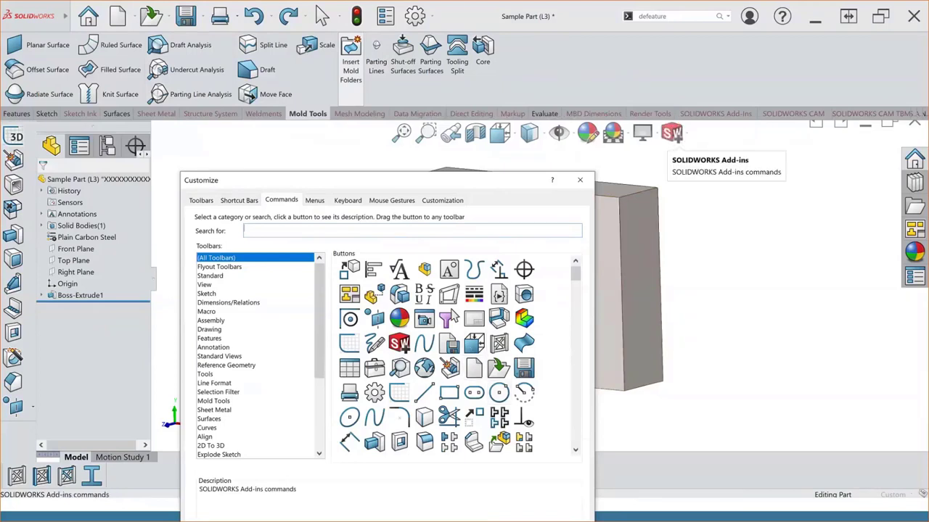
drag(672, 132, 795, 246)
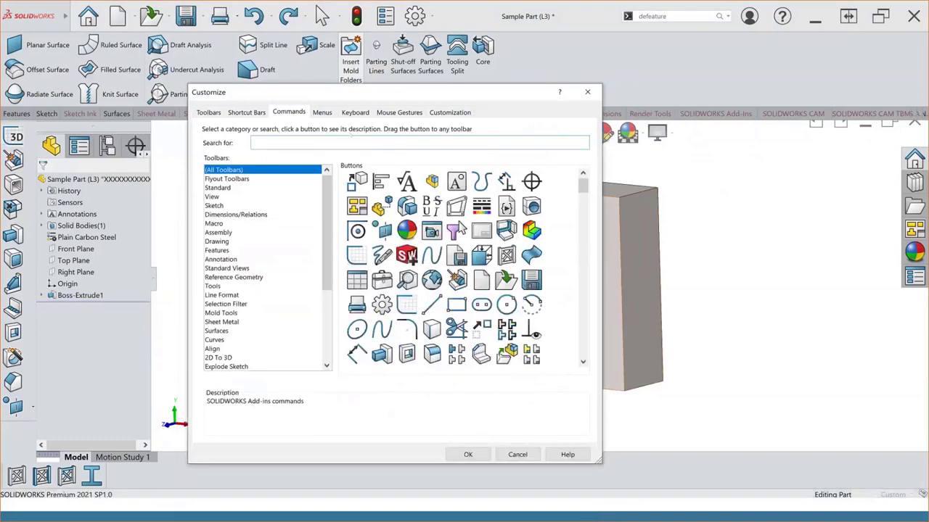
Assign the keyboard shortcut Ctrl+Shift+E to the Boss/Base Extrude command, apply the customization and test the shortcut
click(355, 112)
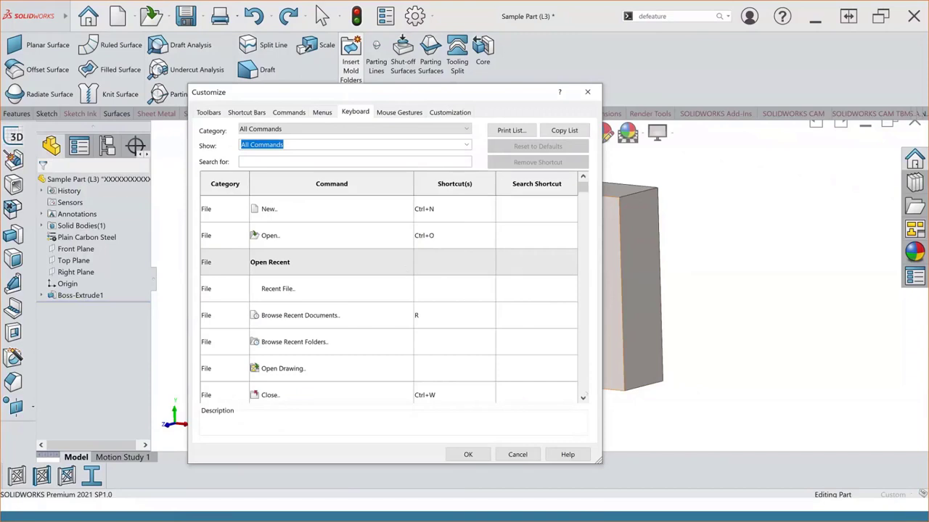
scroll(372, 224, down, 1)
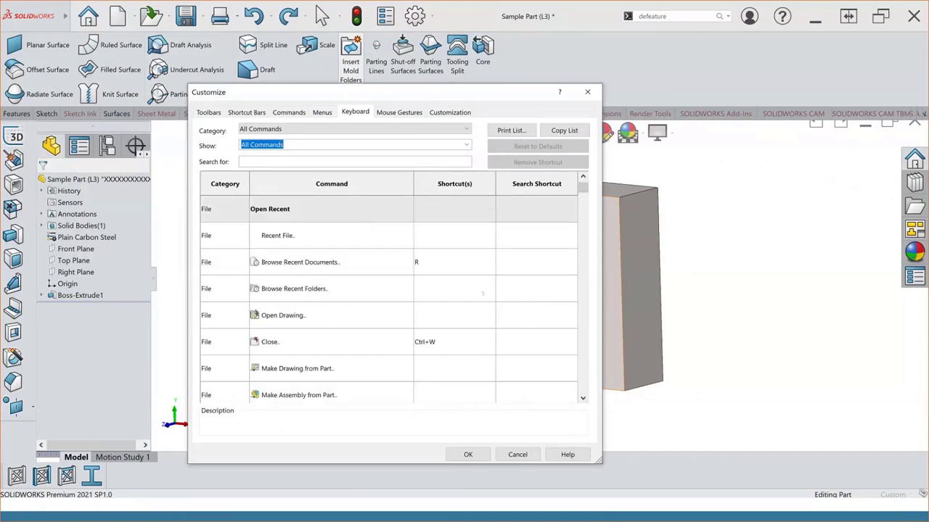
scroll(389, 290, up, 1)
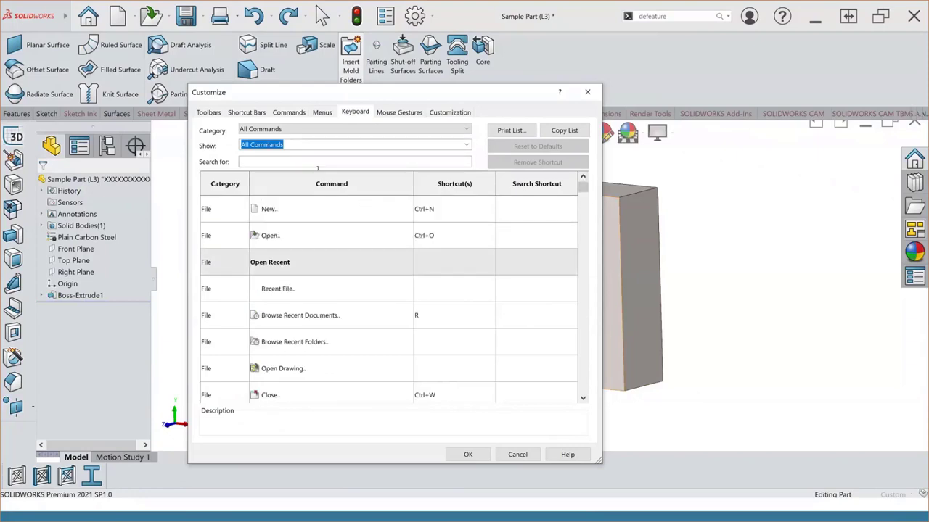
scroll(389, 290, down, 1)
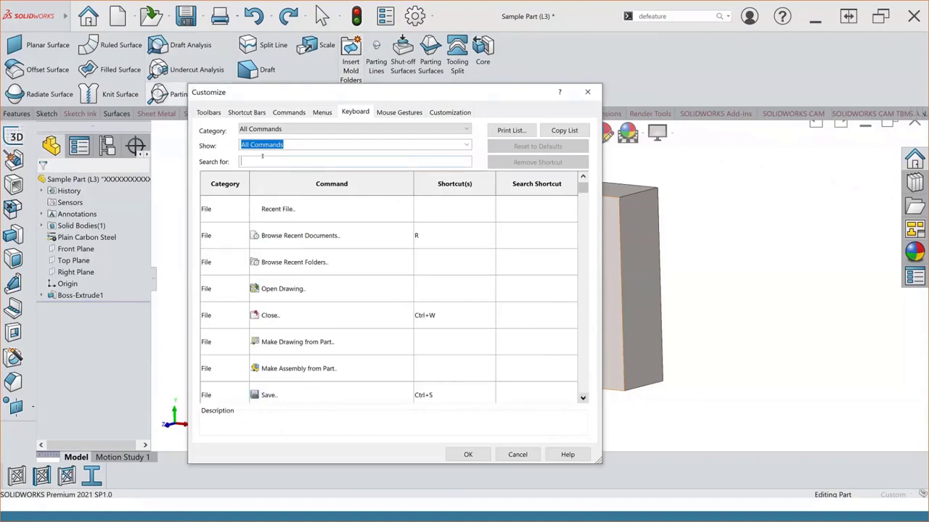
text(extr)
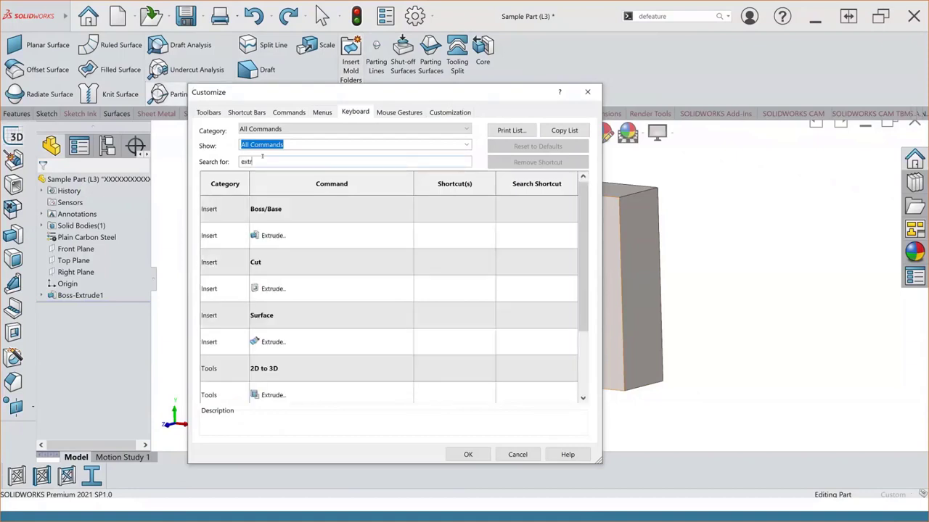
text(u)
click(428, 236)
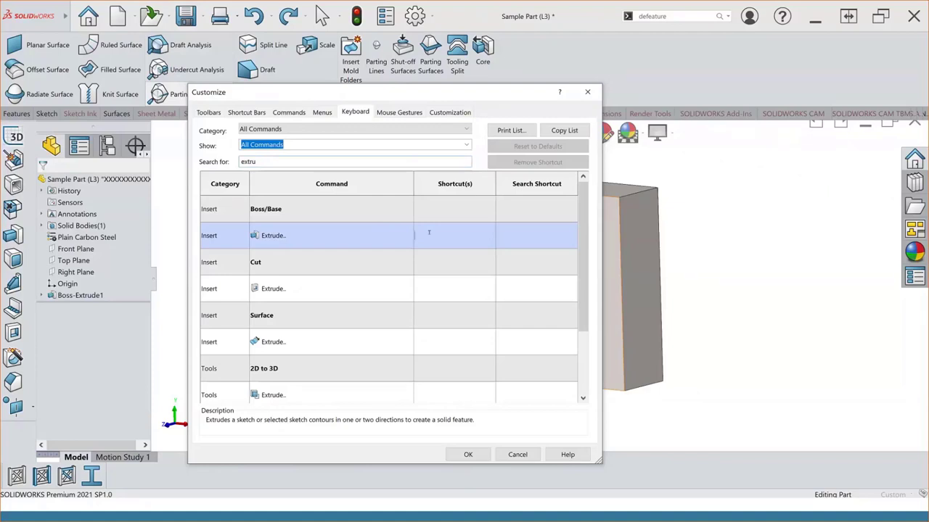
key(ctrl+shift+e)
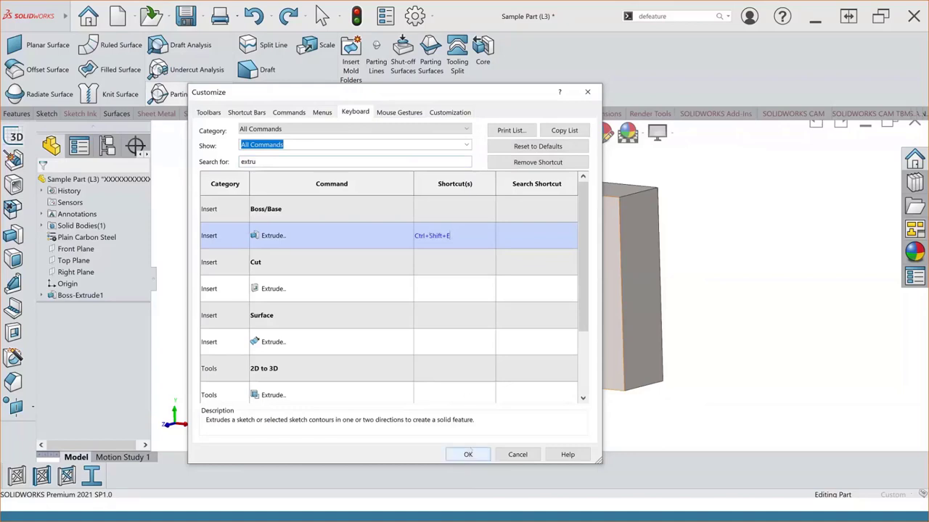
click(468, 454)
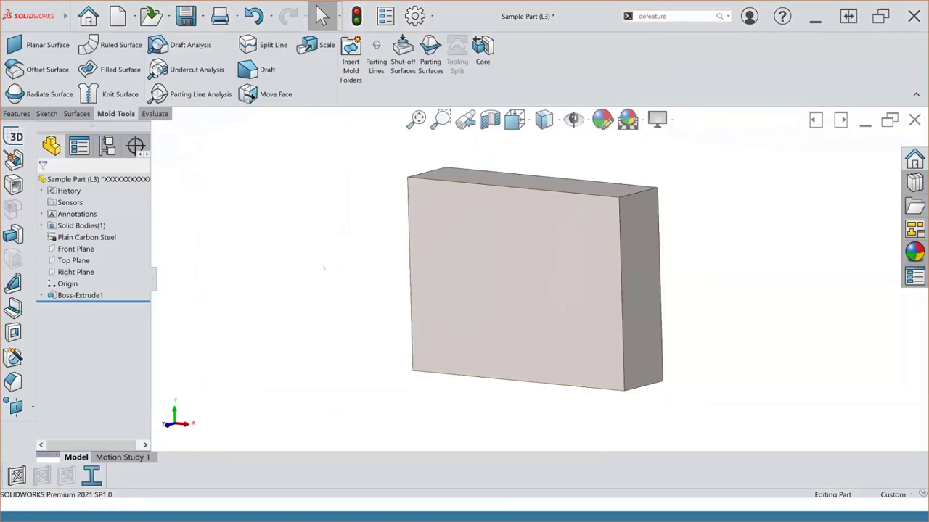
key(e)
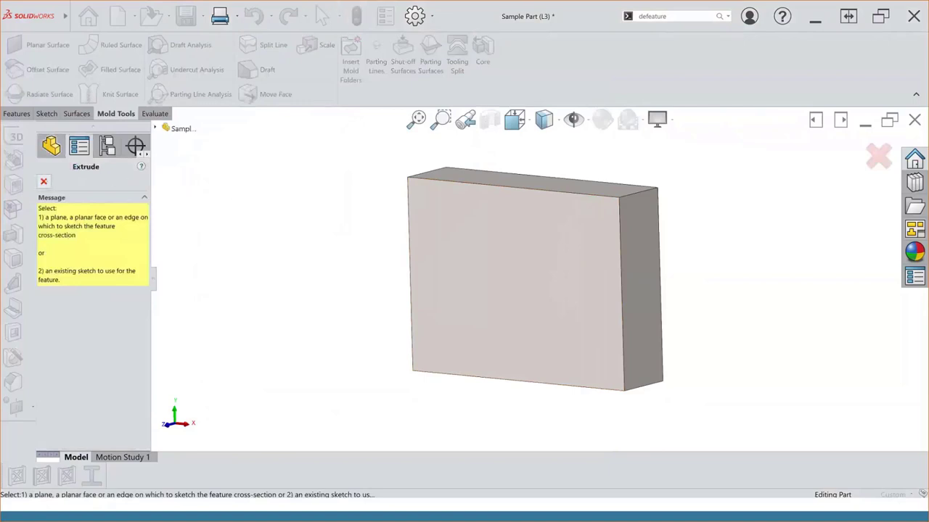
click(43, 181)
Reopen the Customize dialog and review the keyboard shortcut list for all commands with its print and copy options
right_click(148, 114)
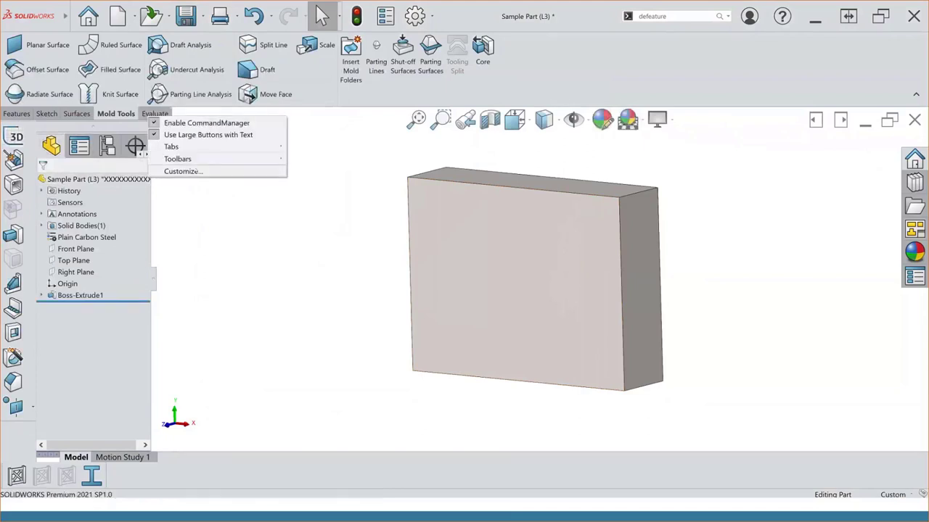
click(183, 171)
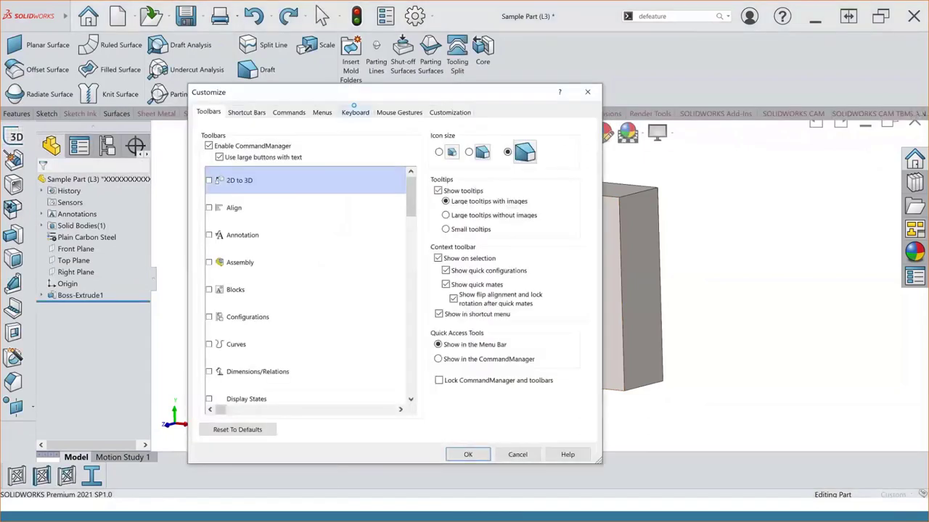
click(355, 112)
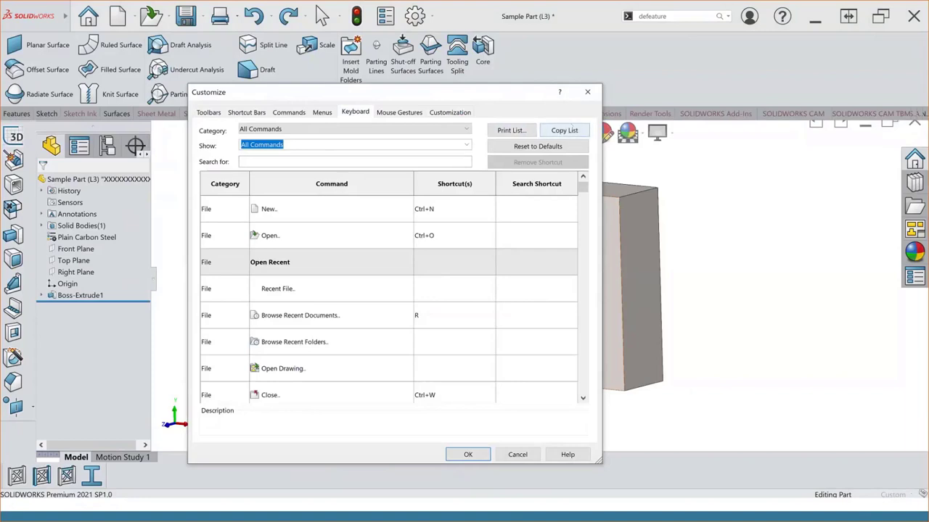
Review the mouse gesture guides for parts, sketches, assemblies and drawings in the Customize dialog and accept the settings
click(400, 114)
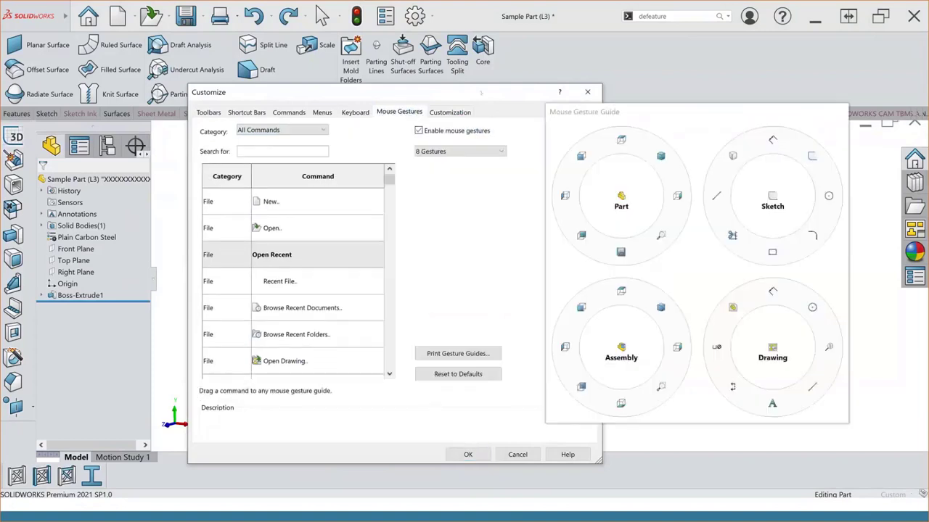
drag(303, 96, 223, 85)
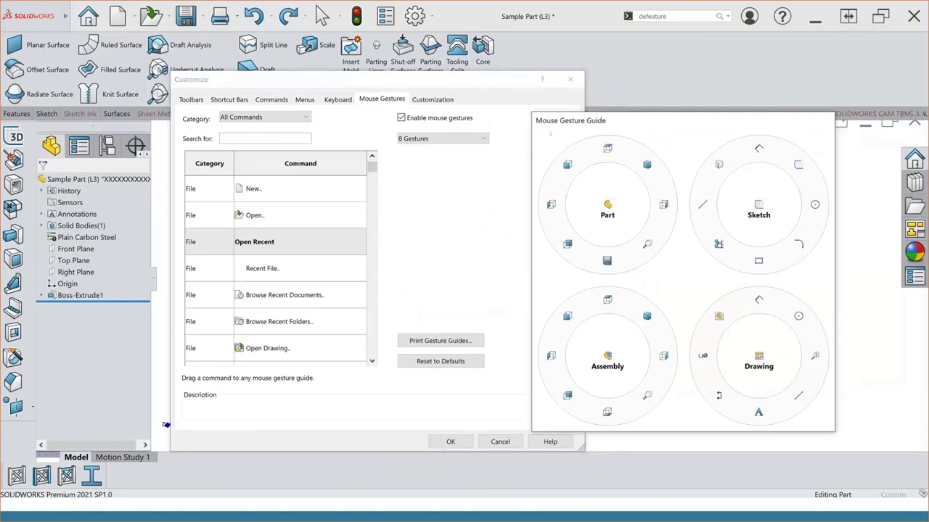
drag(578, 129, 567, 121)
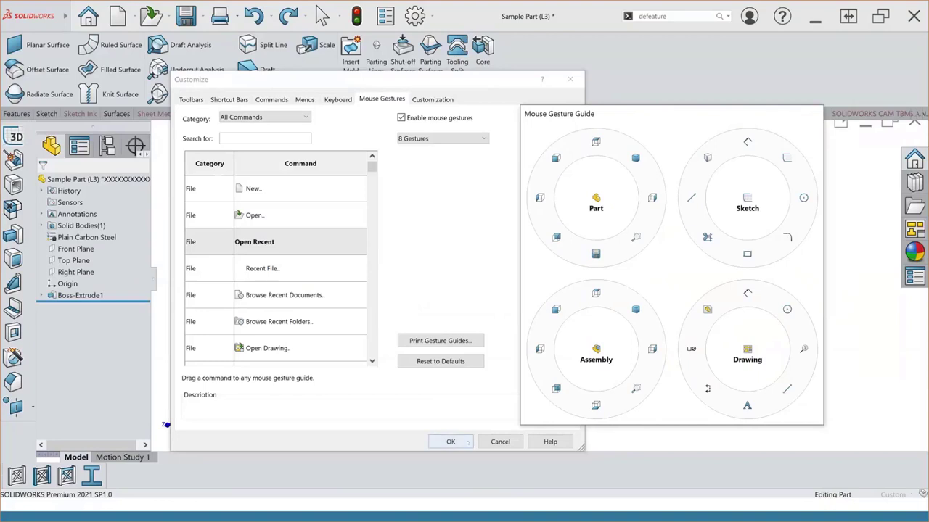
click(467, 443)
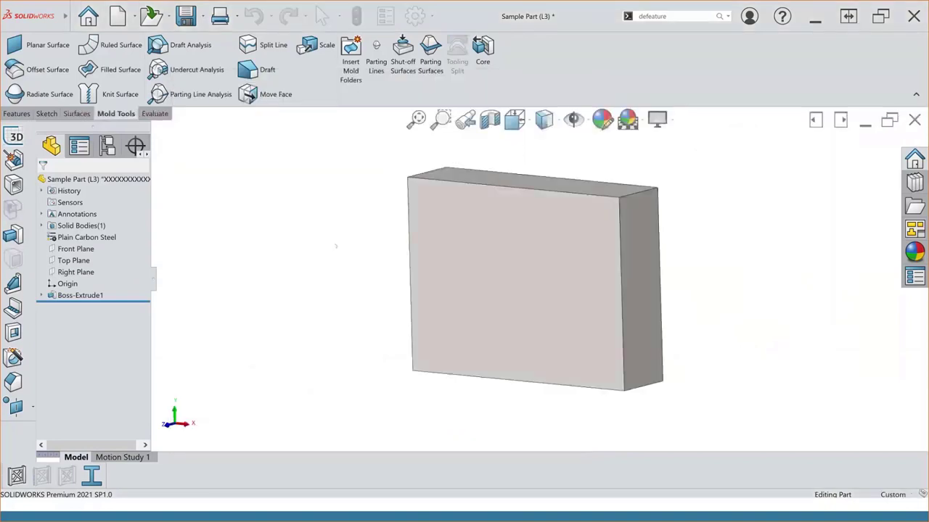
Bring up the shortcut bar beside the model and dismiss it, and save the part with a mouse gesture
key(s)
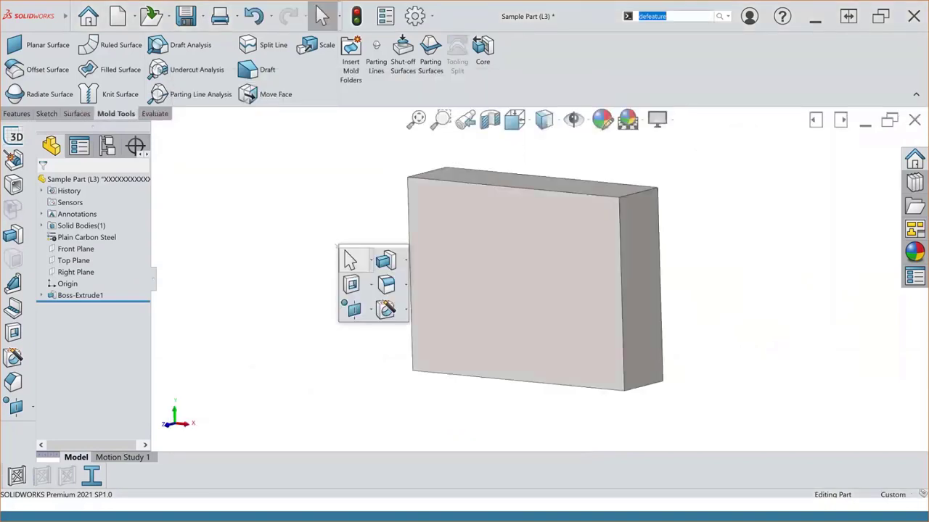
click(359, 237)
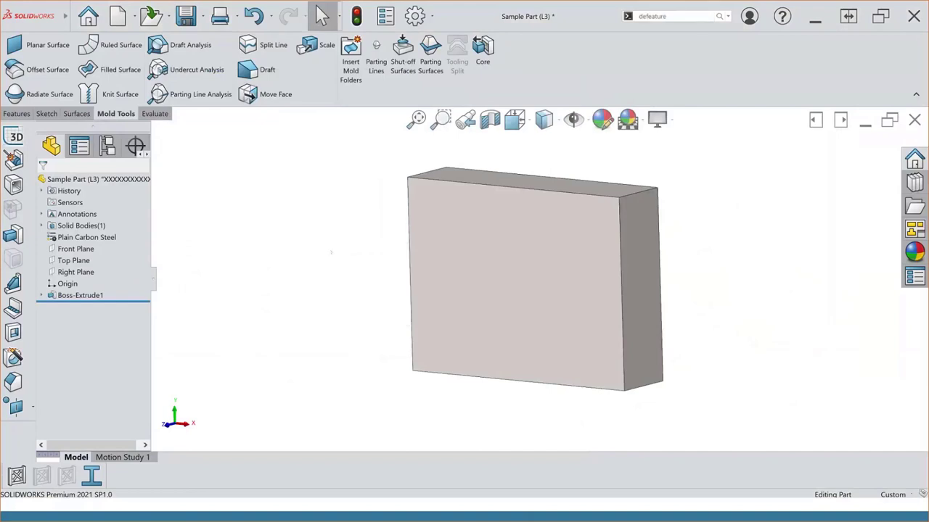
right_drag(332, 231, 300, 267)
Reopen the mouse gesture customization and replace the Save command in the Part gesture guide with Open
right_click(116, 114)
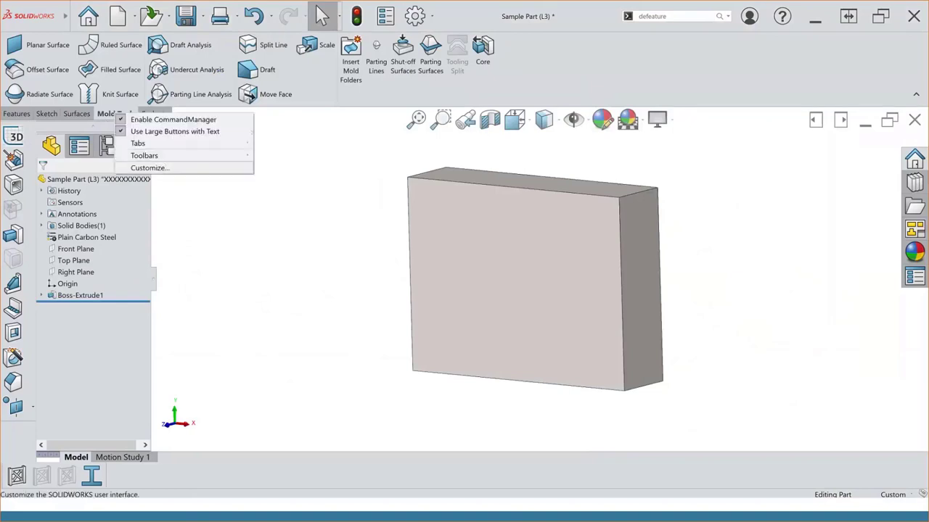
click(149, 167)
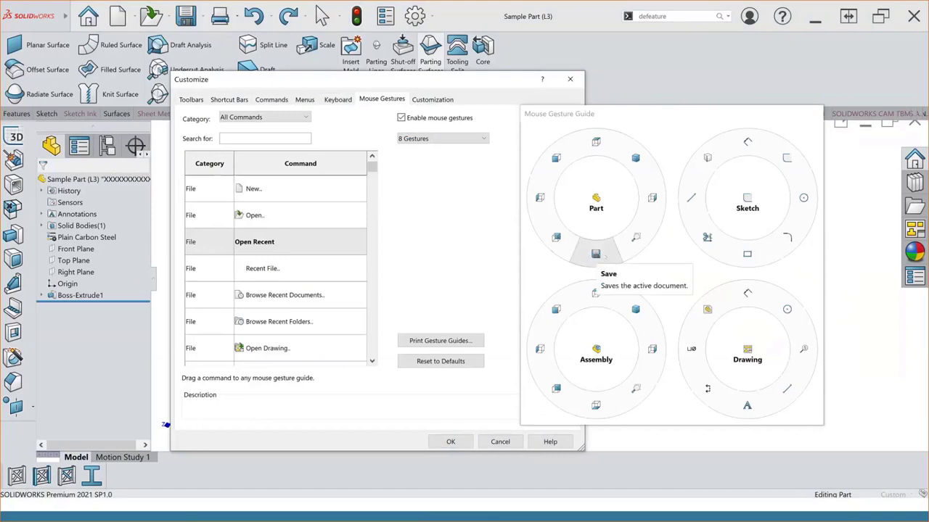
drag(596, 254, 847, 281)
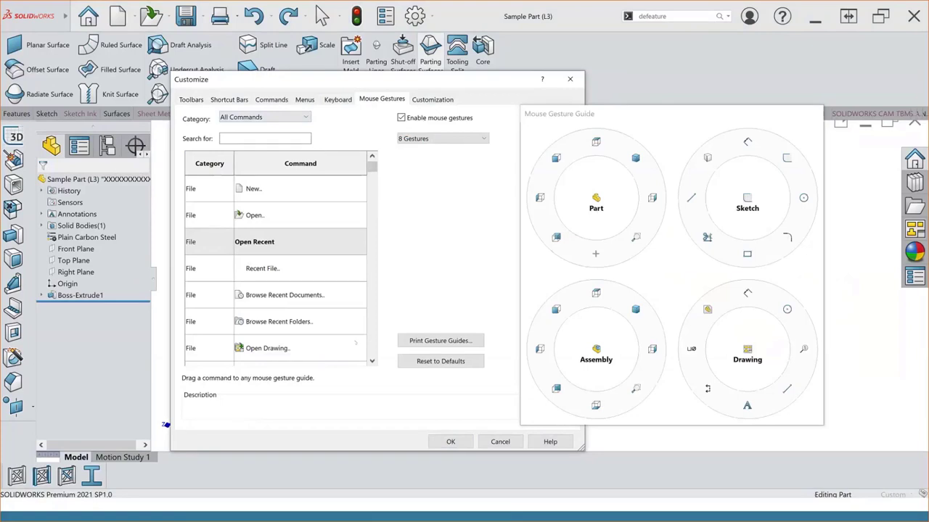
scroll(339, 249, down, 1)
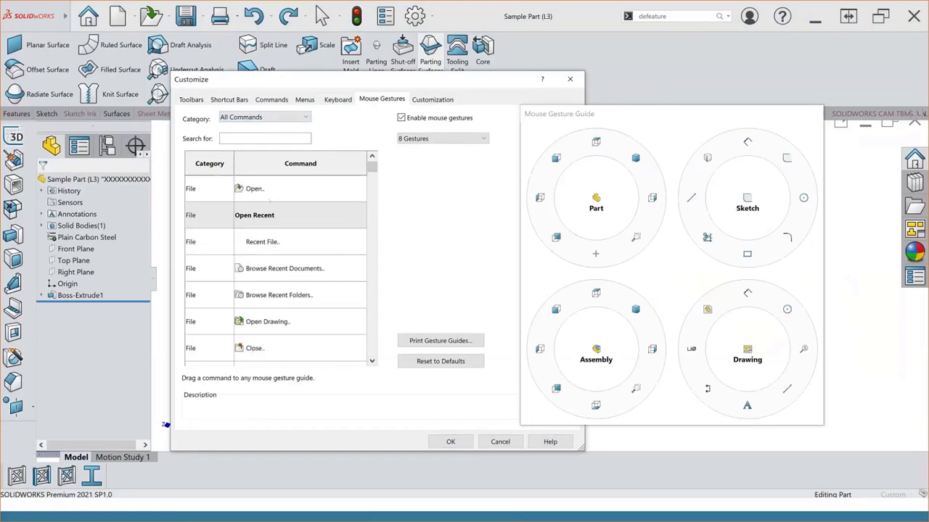
drag(253, 189, 598, 257)
Compare the mouse gesture guides with 4, 8 and 12 gestures, set the guide to 8 gestures and apply the customization
click(482, 139)
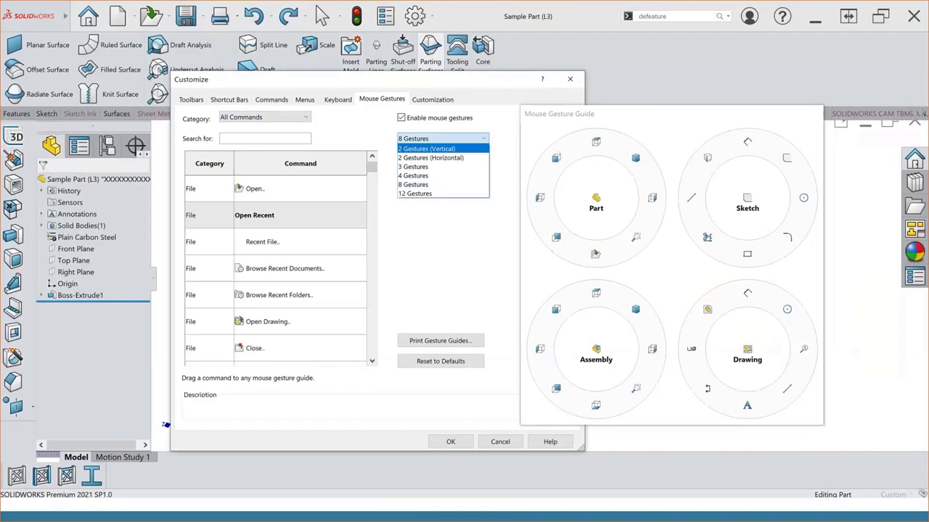
click(438, 175)
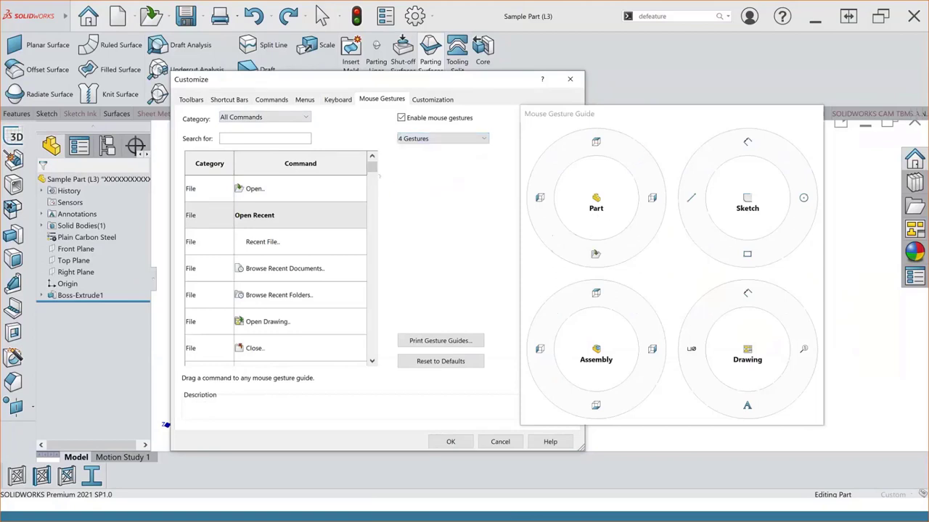
click(420, 139)
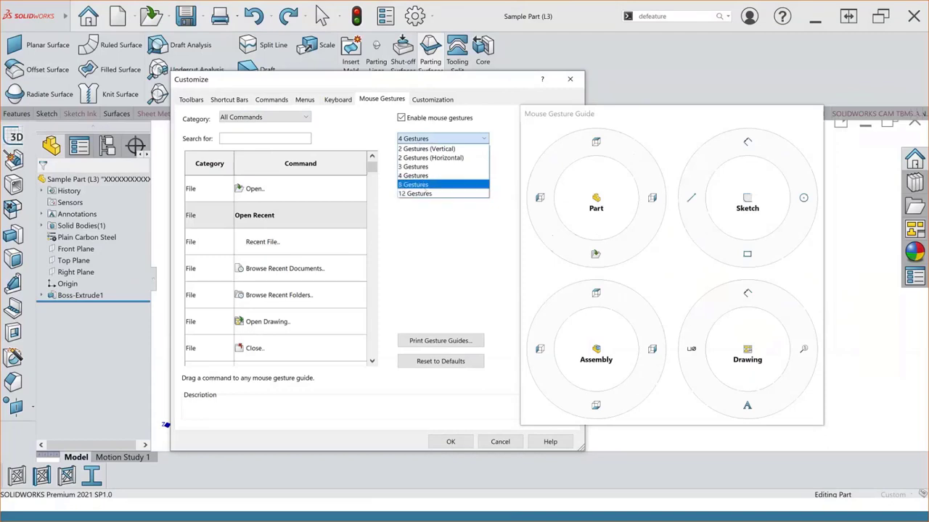
click(425, 185)
click(443, 138)
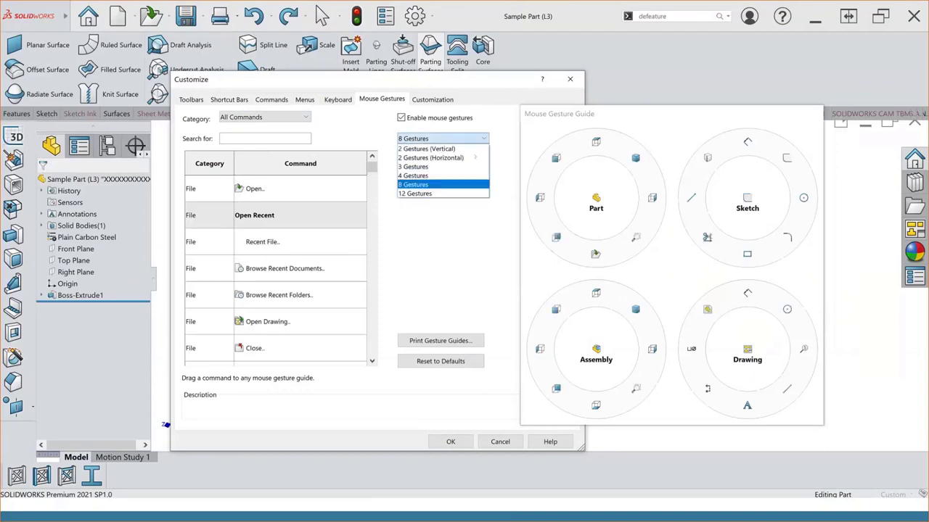
click(468, 192)
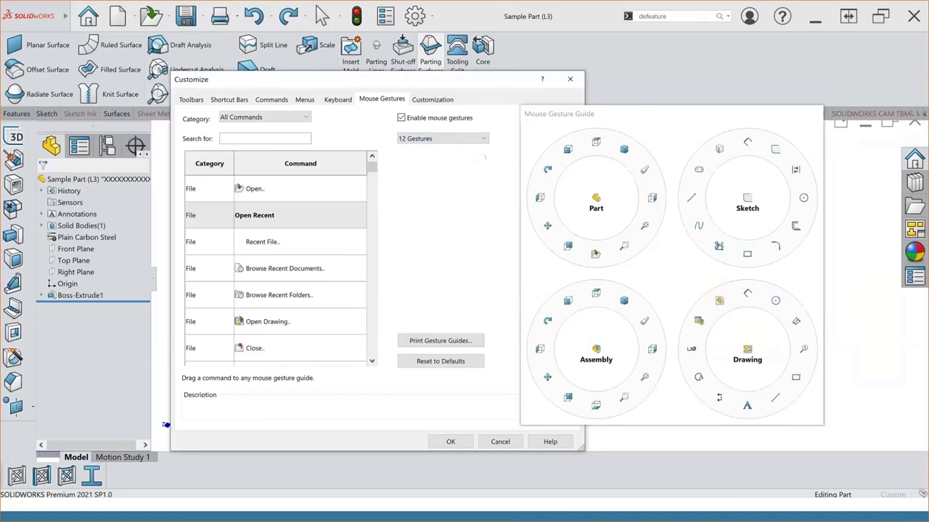
click(443, 138)
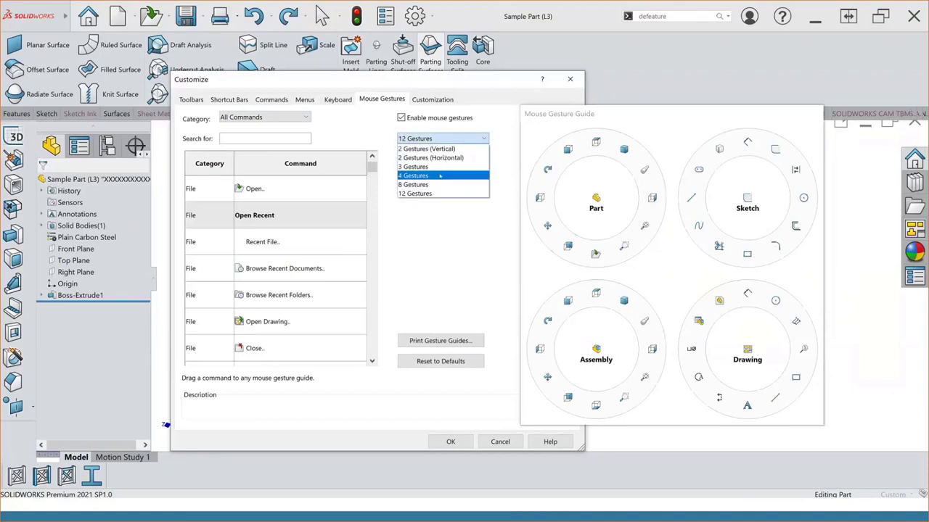
click(443, 147)
click(442, 139)
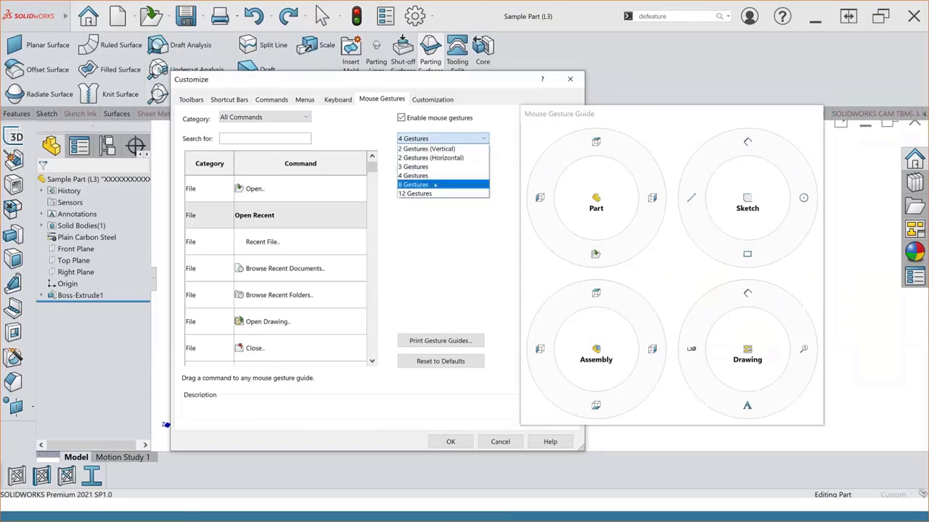
click(441, 184)
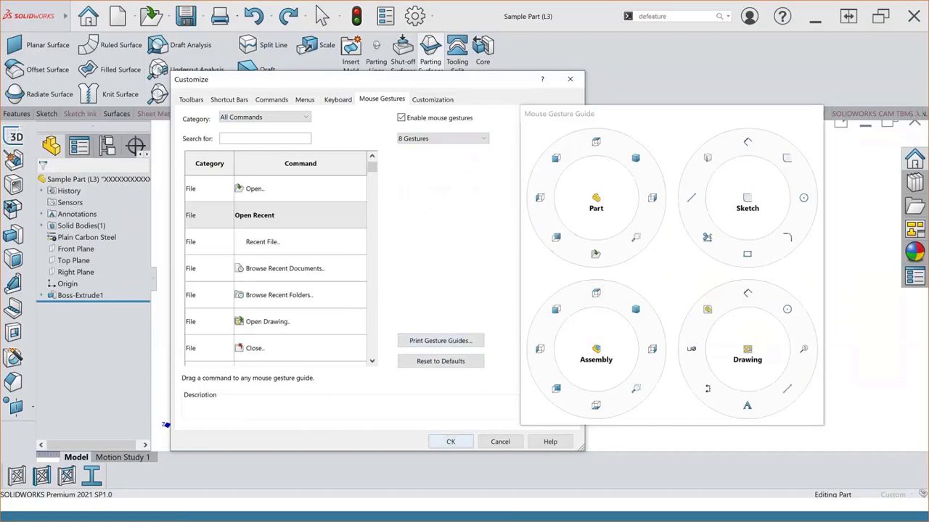
click(451, 441)
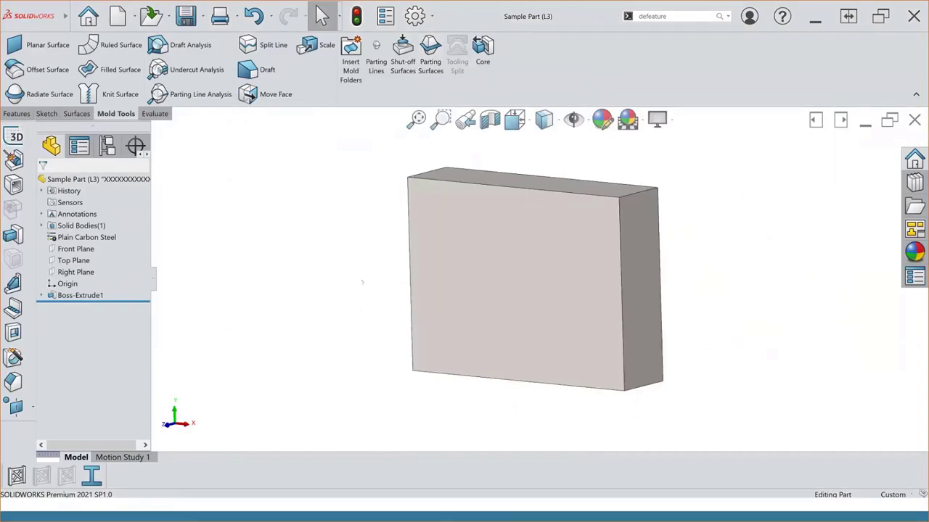
key(alt+Tab)
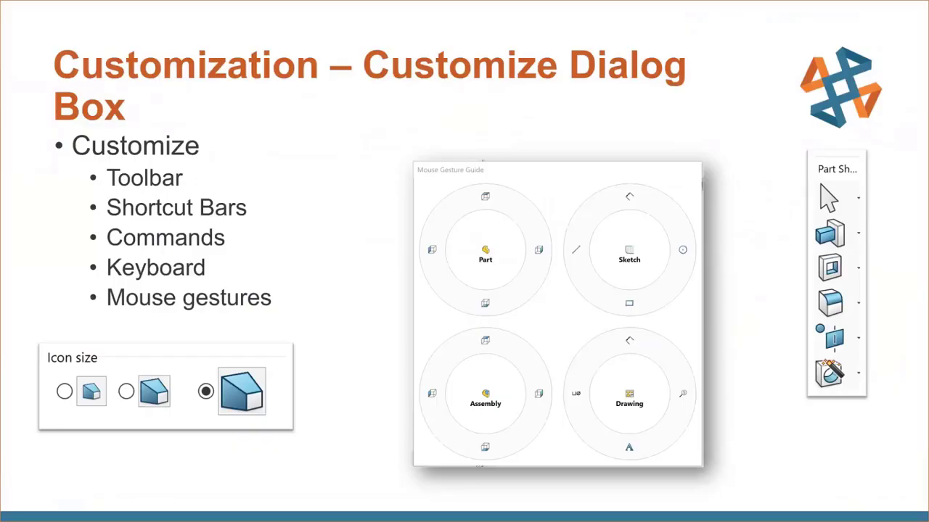
key(Right)
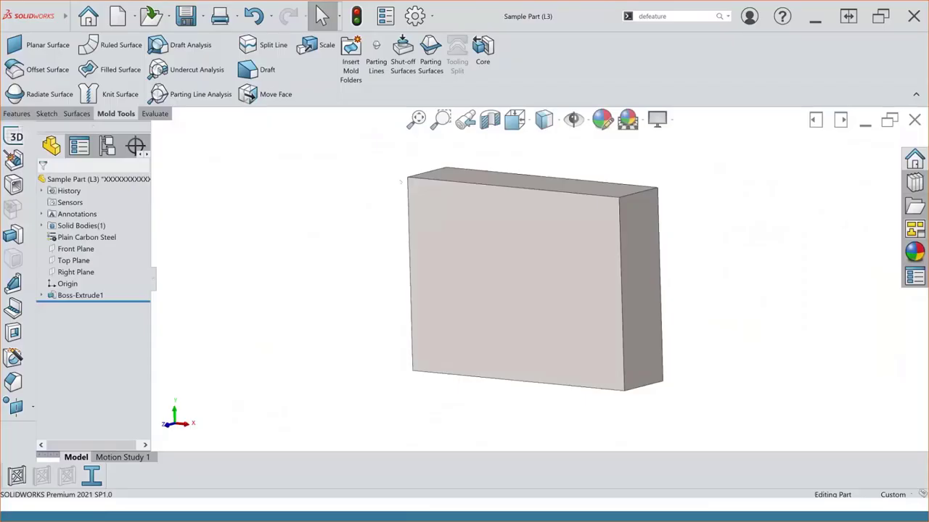
Start a sketch on the front face of the block and draw a circle with a radius of about 14 mm near its middle
right_click(519, 263)
click(524, 247)
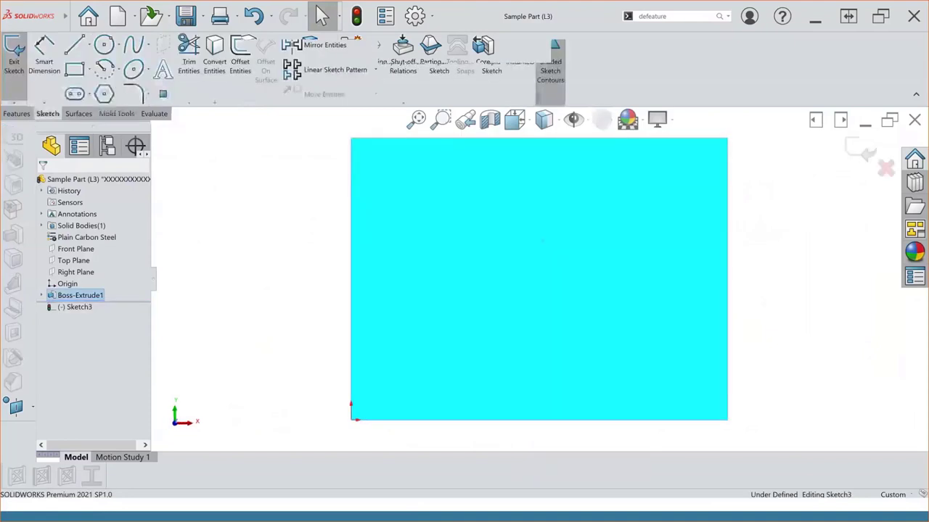
key(alt+f)
key(Escape)
key(Escape)
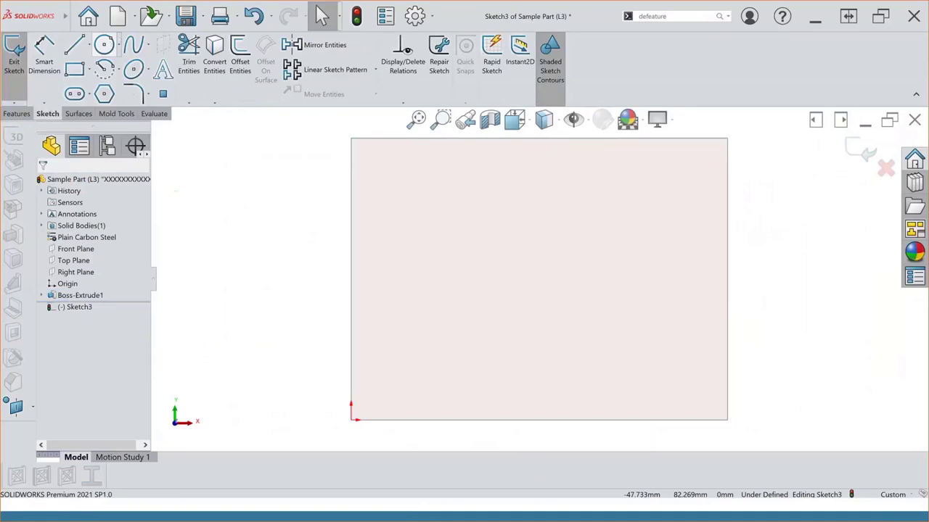
click(104, 45)
click(528, 276)
click(579, 257)
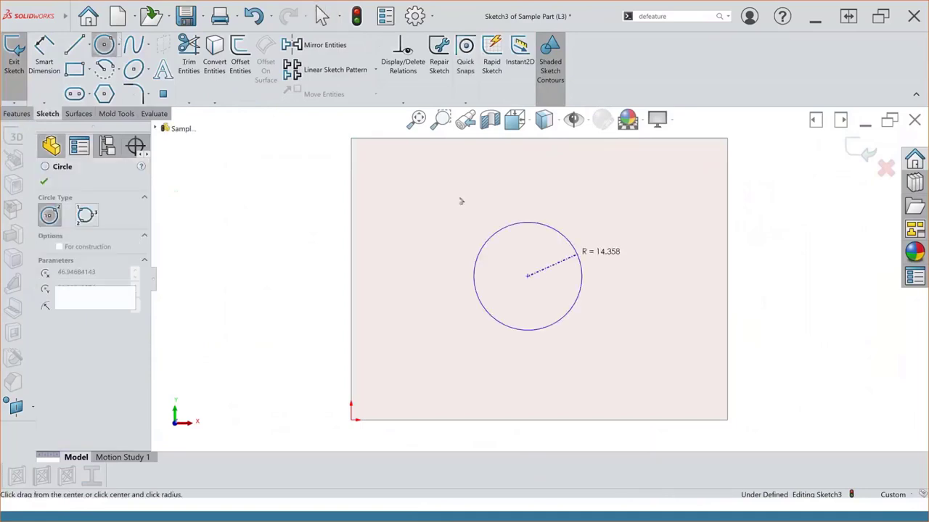
Dimension the circle's diameter as 30 mm and exit the sketch with the confirmation options brought up at the pointer
key(d)
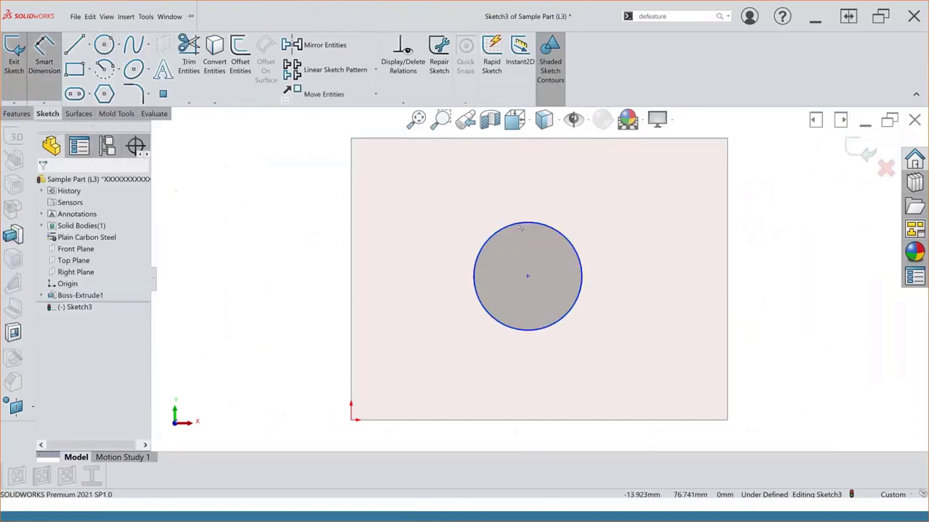
click(520, 228)
click(378, 183)
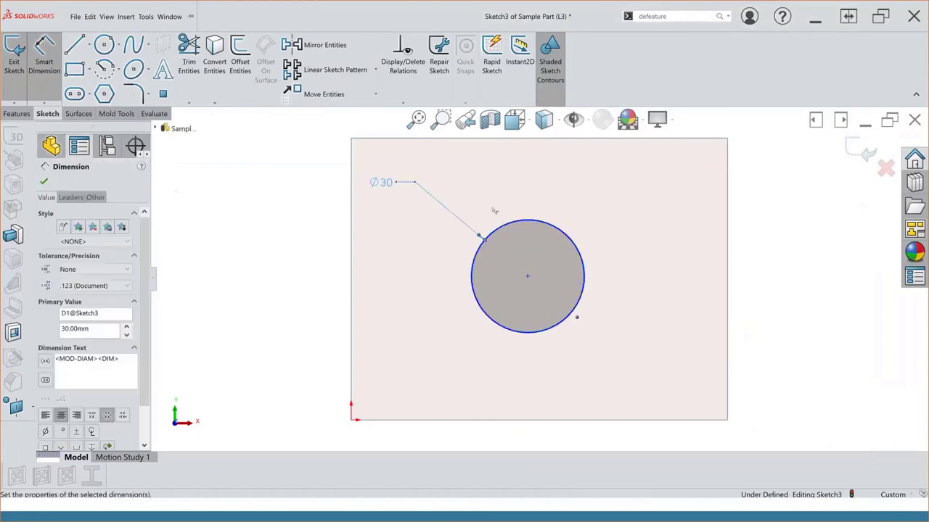
key(Escape)
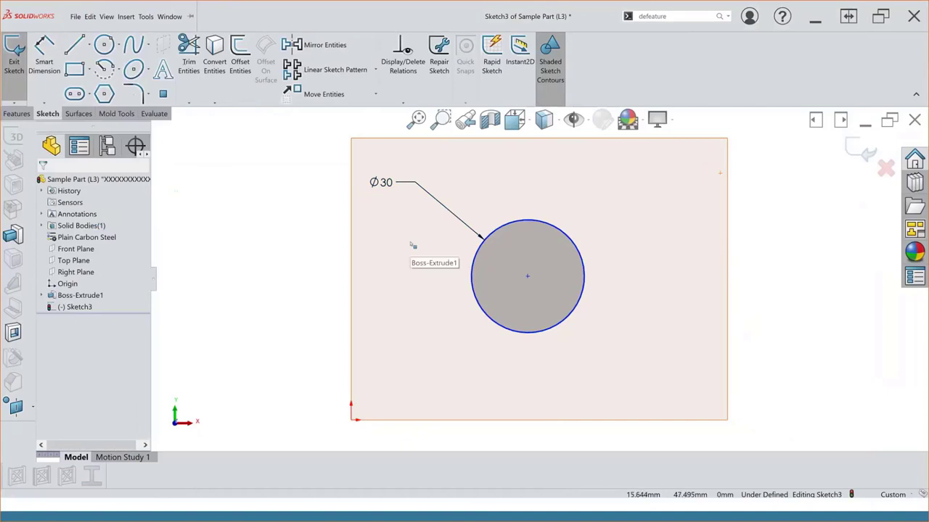
key(d)
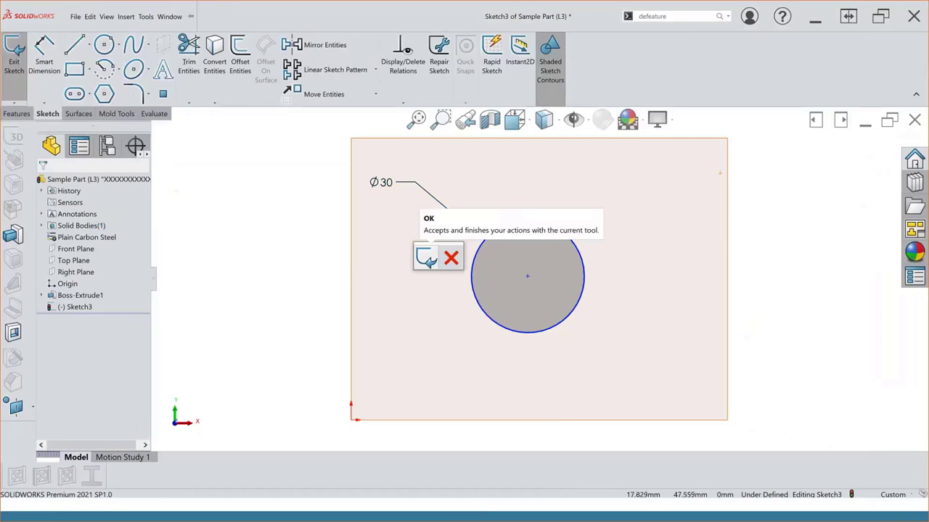
click(426, 257)
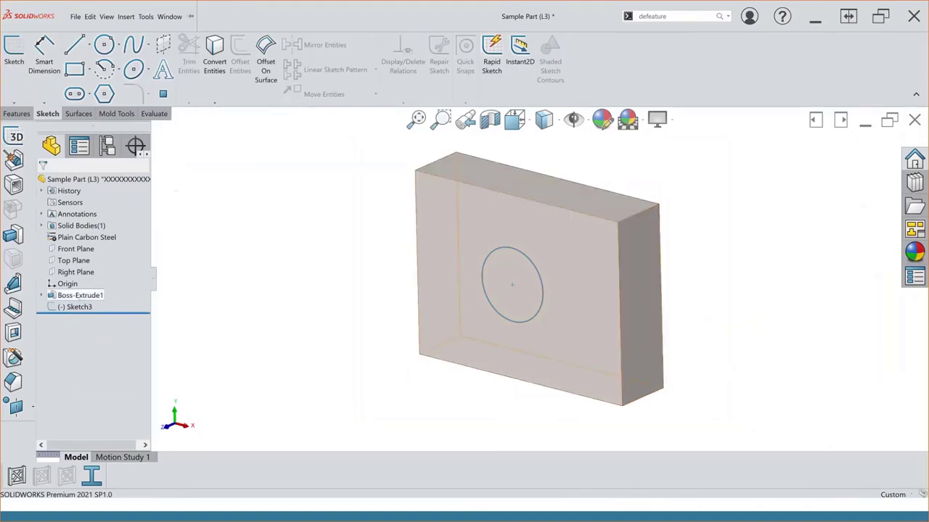
Open the Boss-Extrude1 feature for editing and accept it with the confirmation options brought up at the pointer
right_click(79, 296)
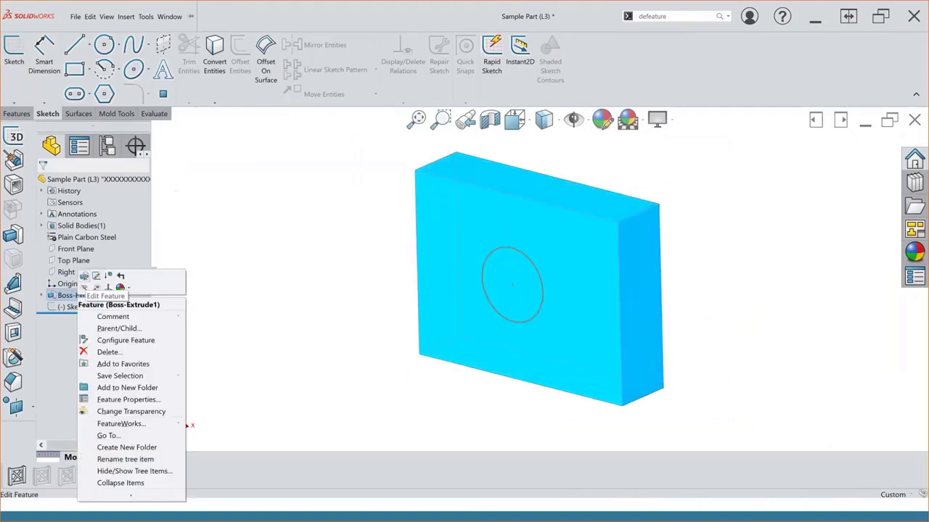
click(84, 276)
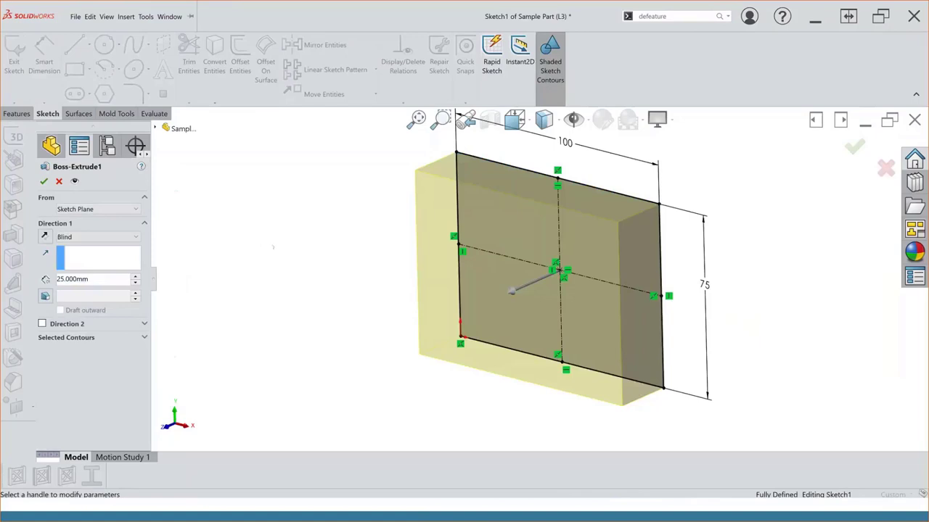
key(d)
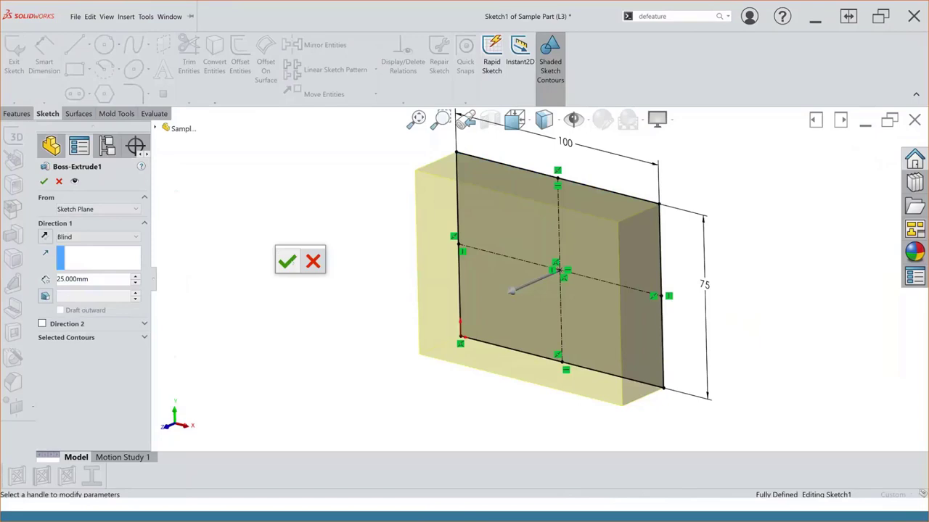
click(287, 262)
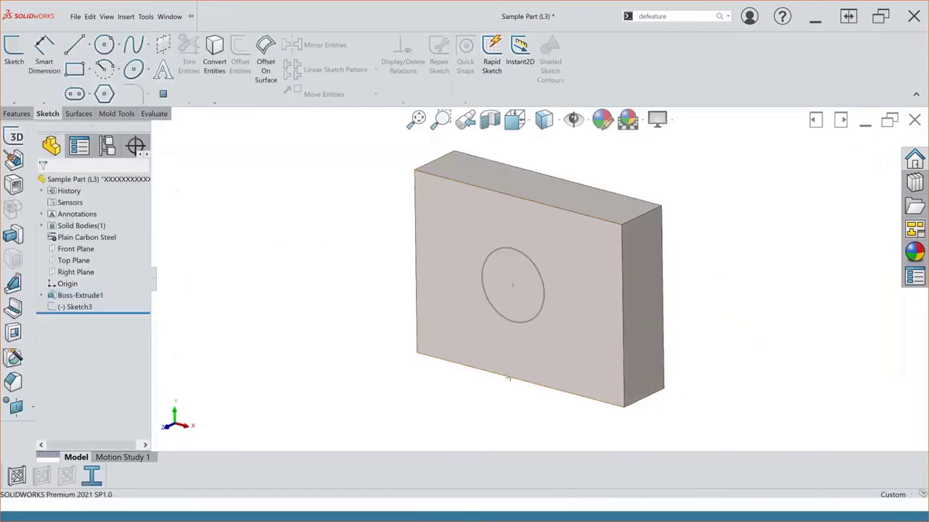
Open the circle's sketch, toggle the confirmation options to the pointer and back to their corner, and exit the sketch unchanged
click(75, 307)
click(76, 276)
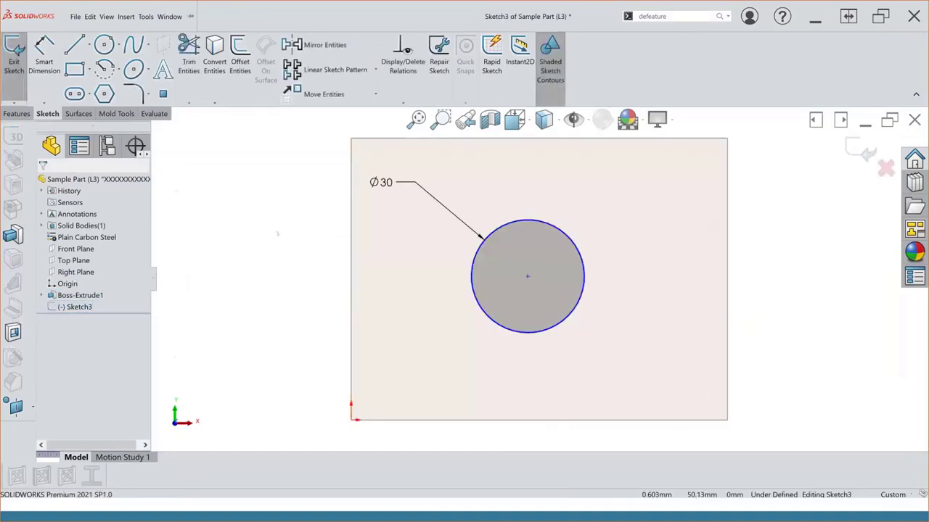
key(d)
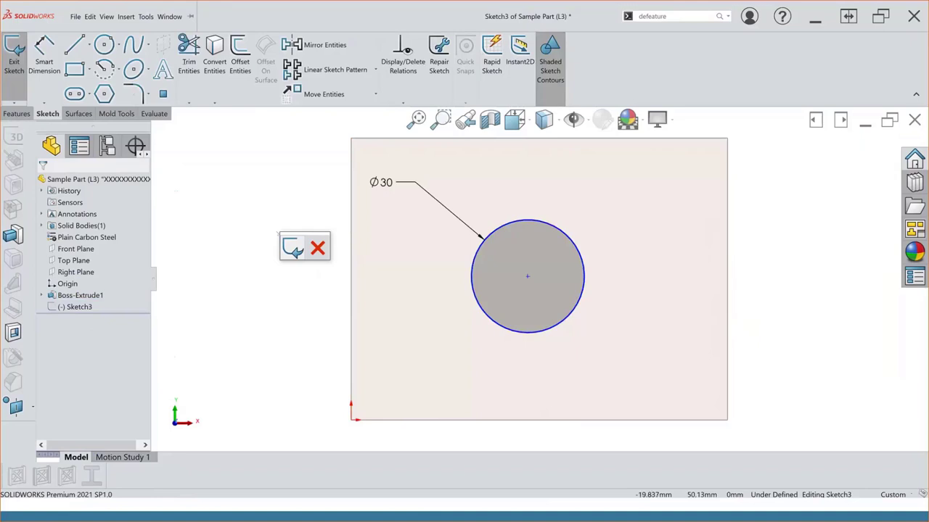
key(Escape)
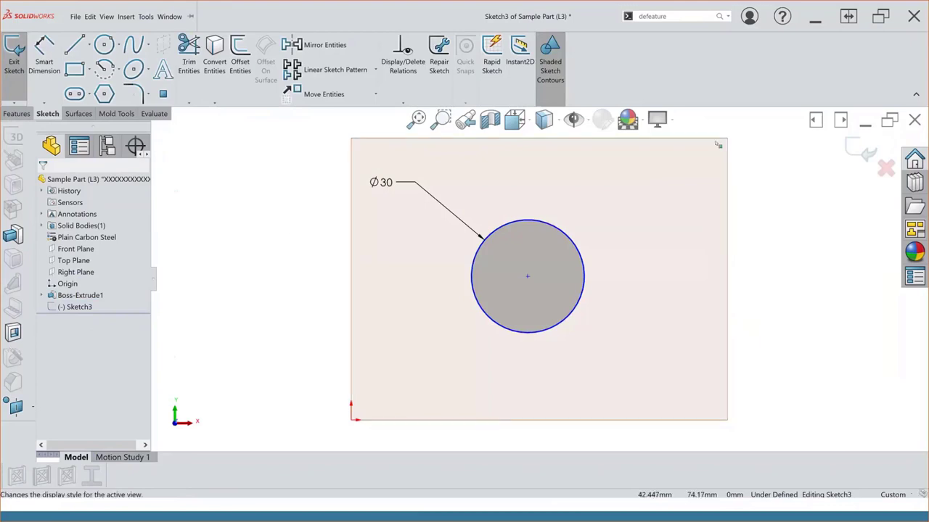
click(859, 148)
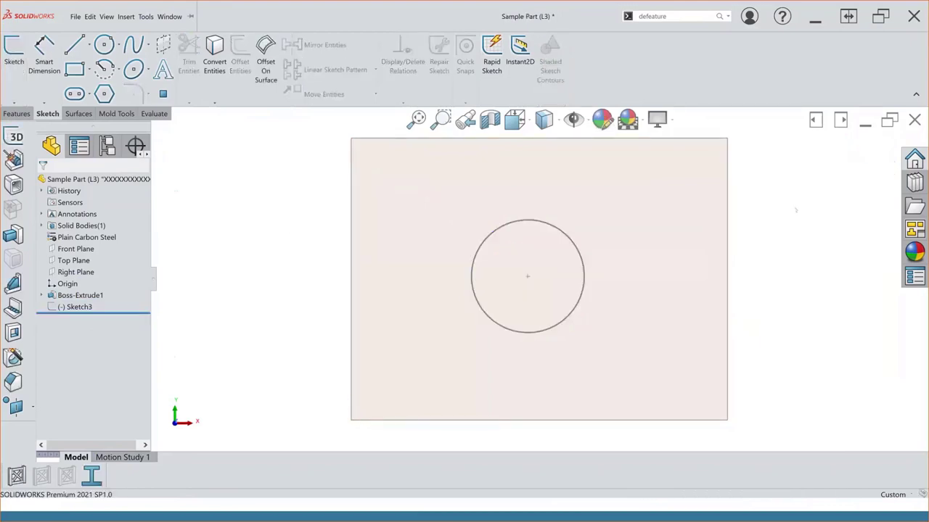
key(alt+Tab)
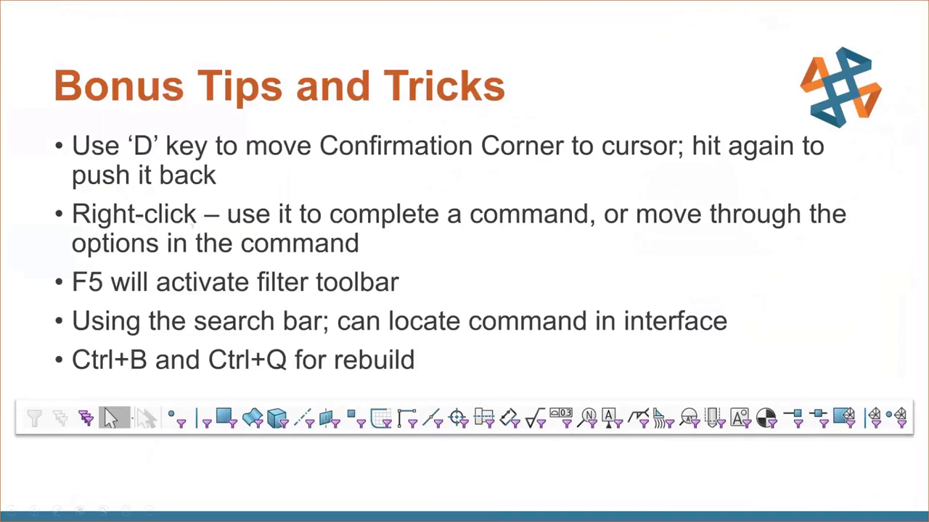
key(alt+Tab)
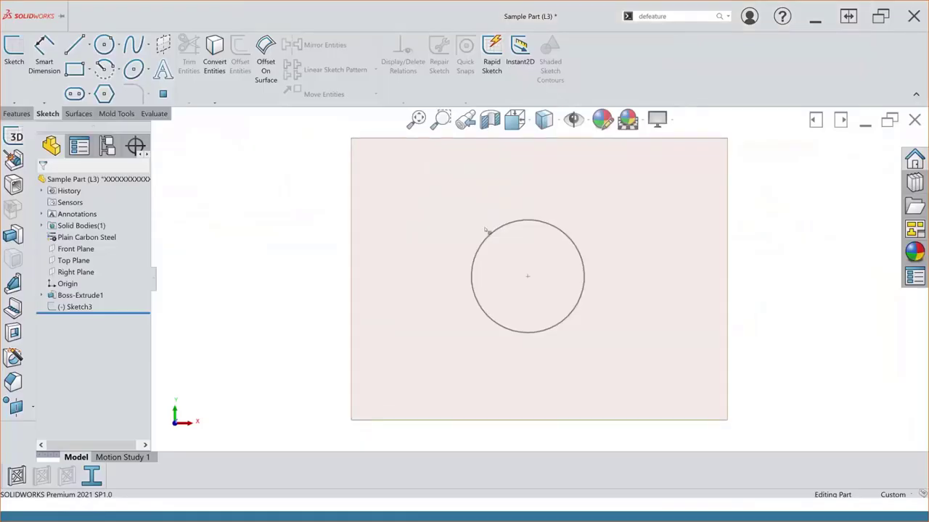
Add a full round fillet across the block's top, using the front and back faces as side faces and the top face as center
mouse_move(661, 275)
middle_down()
mouse_move(614, 305)
mouse_move(509, 215)
middle_up()
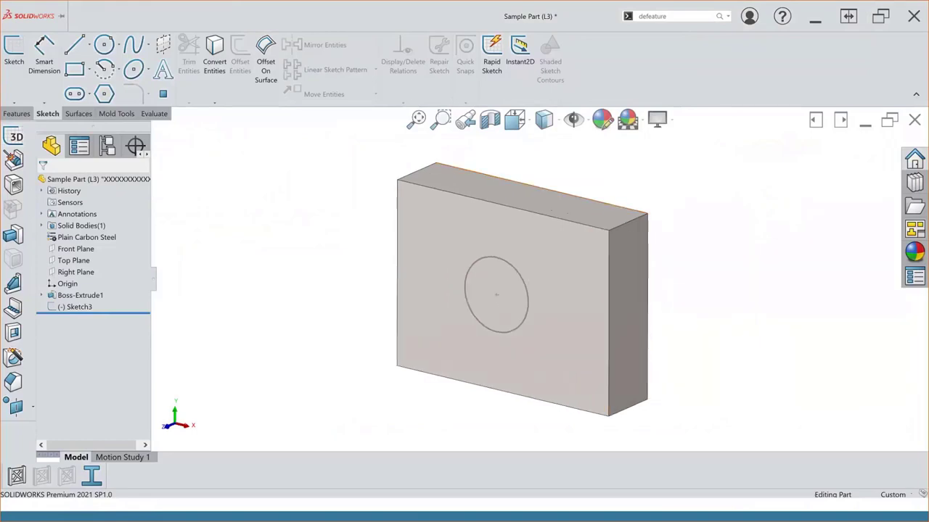
click(16, 114)
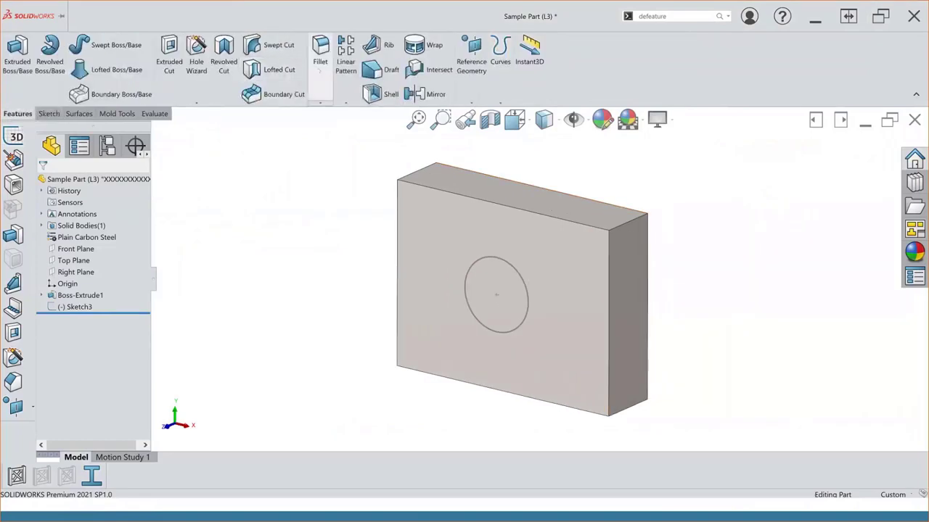
click(320, 51)
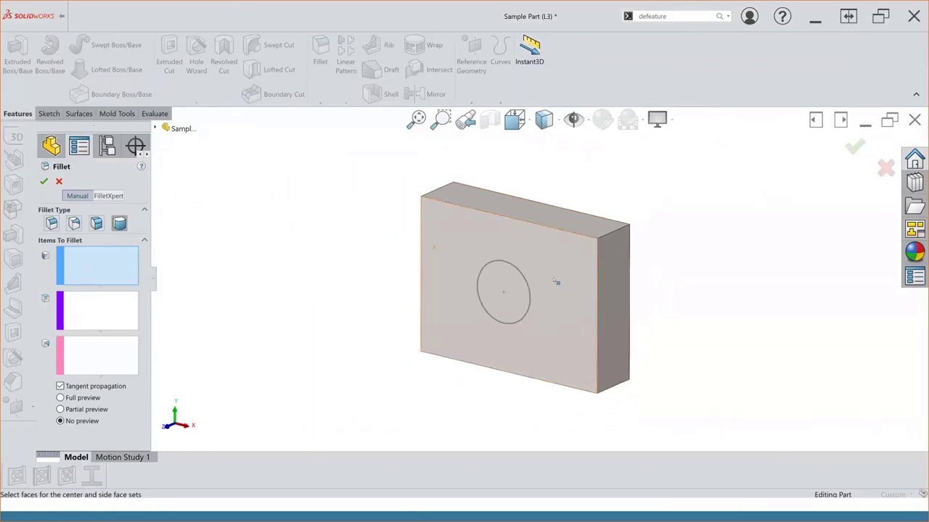
click(563, 257)
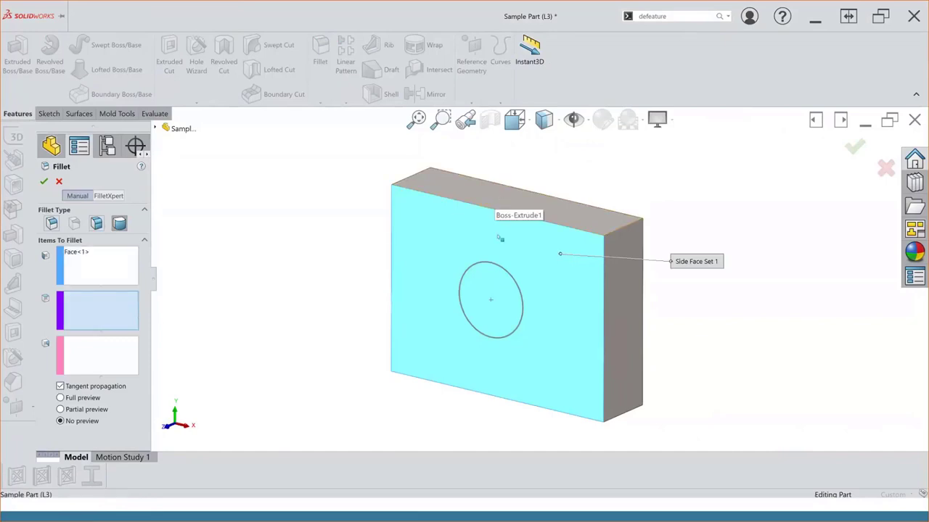
click(540, 205)
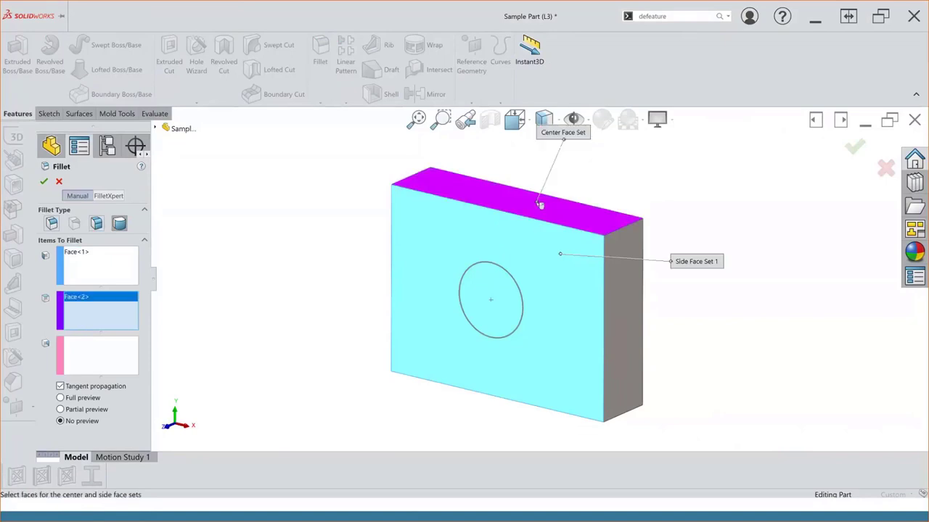
key(shift+Left)
key(shift+Left)
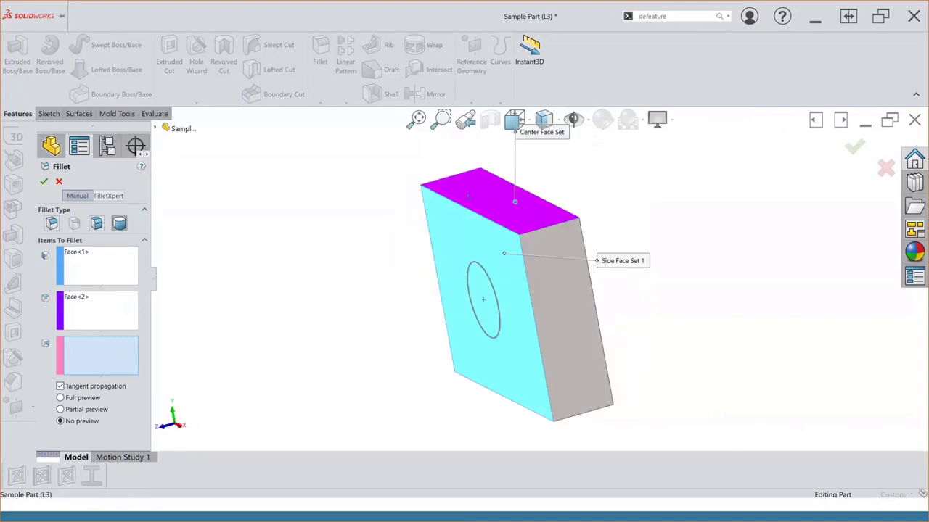
click(491, 231)
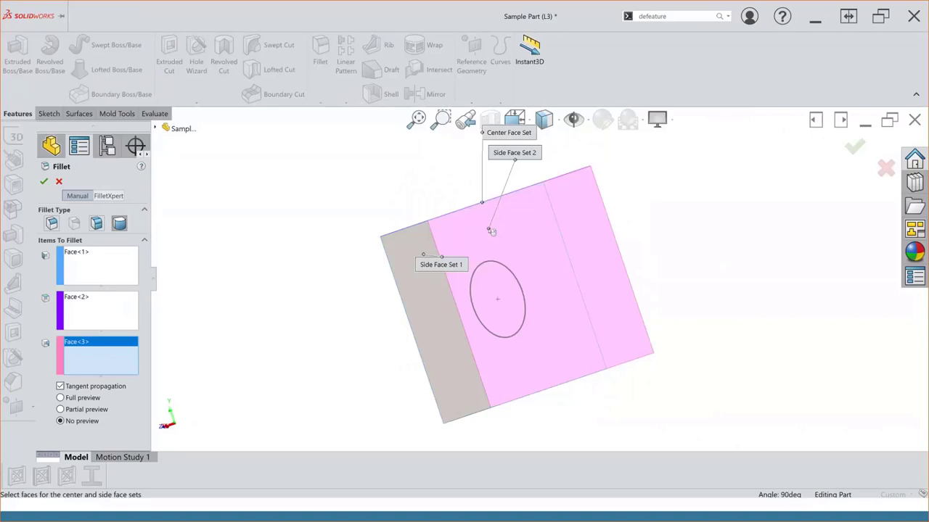
key(Return)
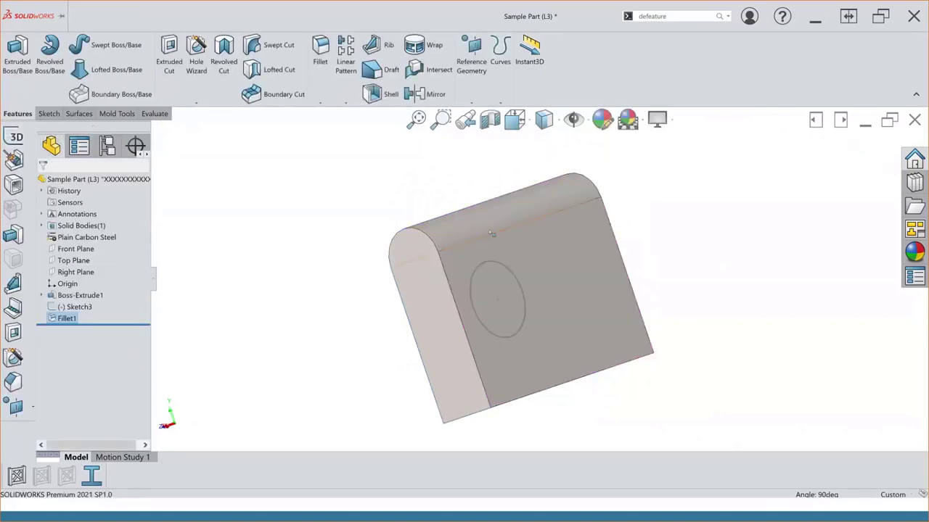
key(ctrl+7)
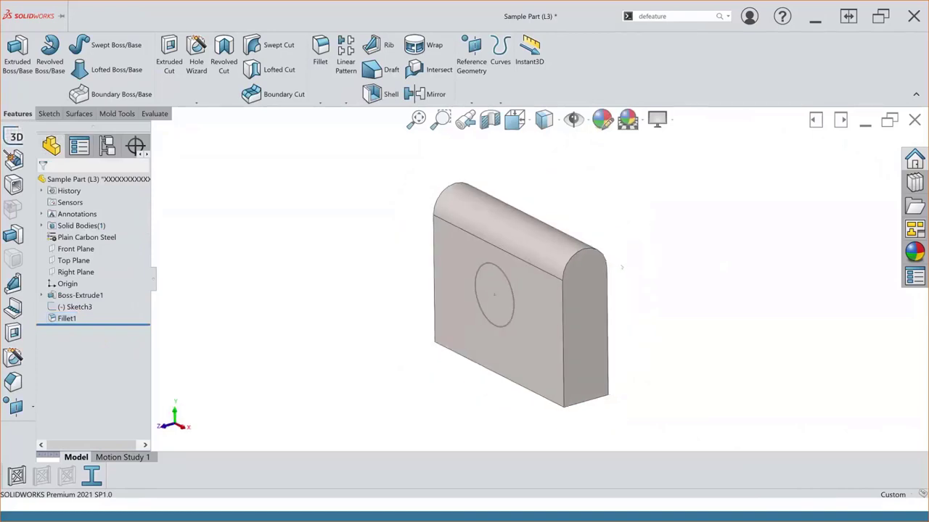
key(alt+Tab)
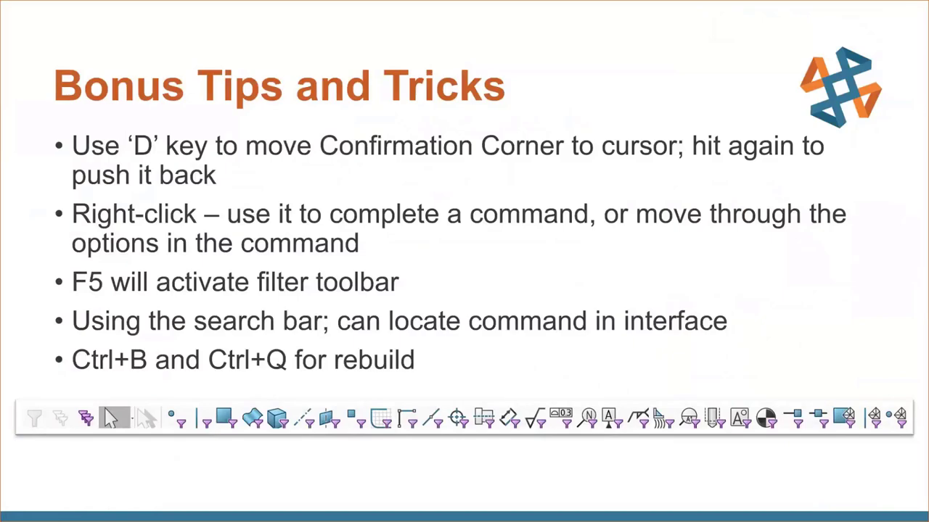
key(alt+Tab)
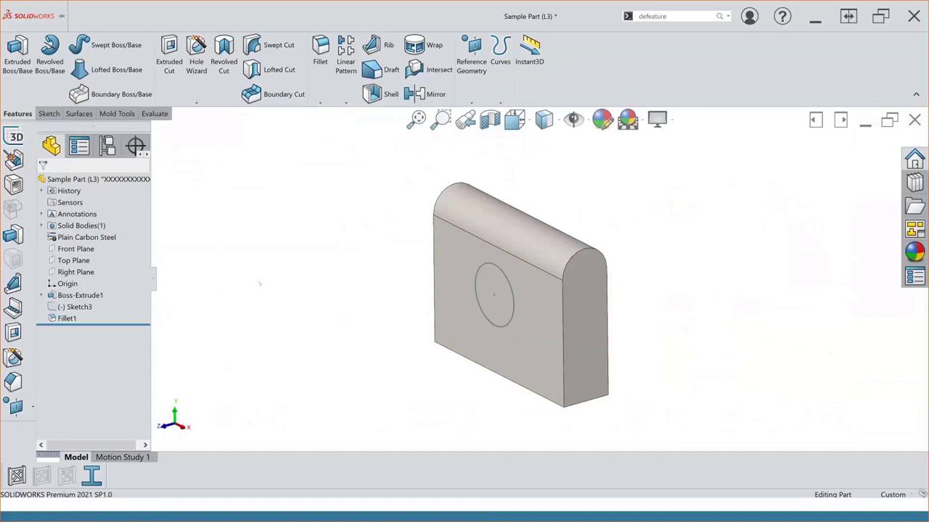
Show the selection filter toolbar and hide it again
key(F5)
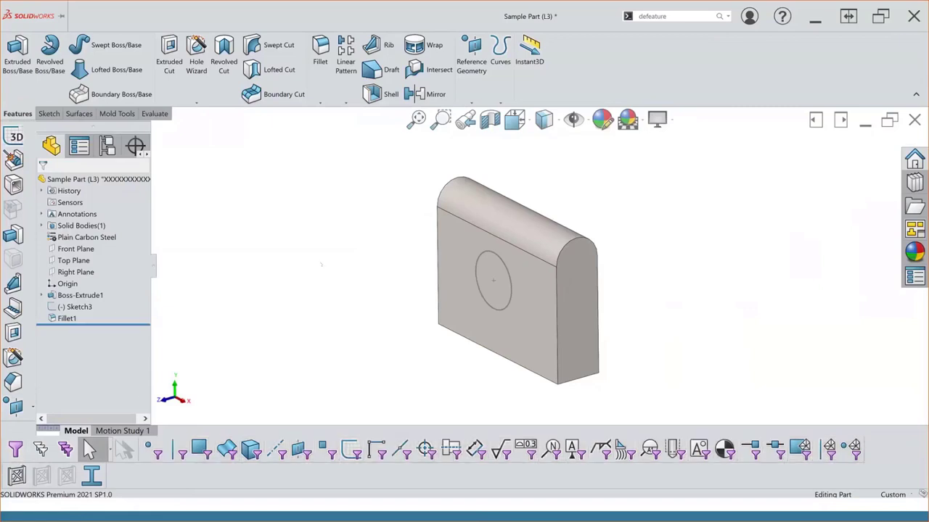
key(F5)
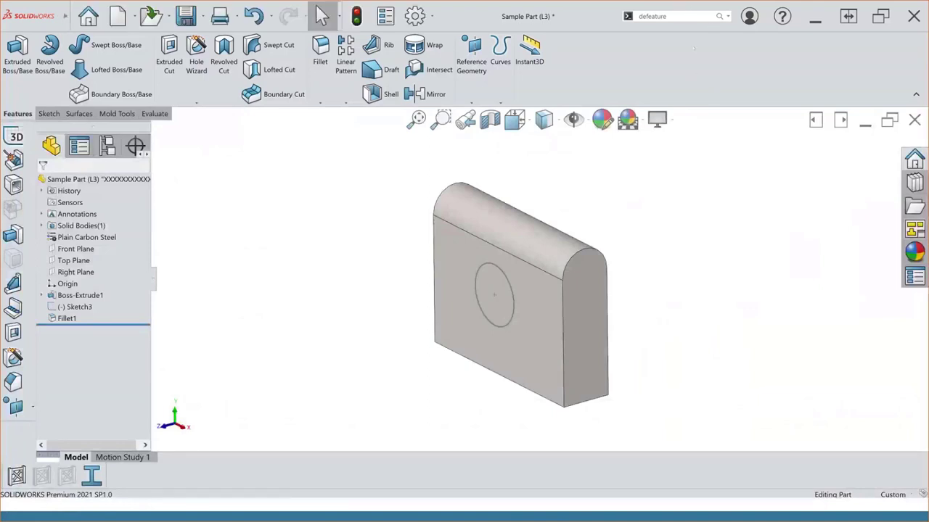
Search the commands for "sweep" and show where the Swept Boss/Base command is located in the interface
click(696, 16)
key(BackSpace)
text(sweep)
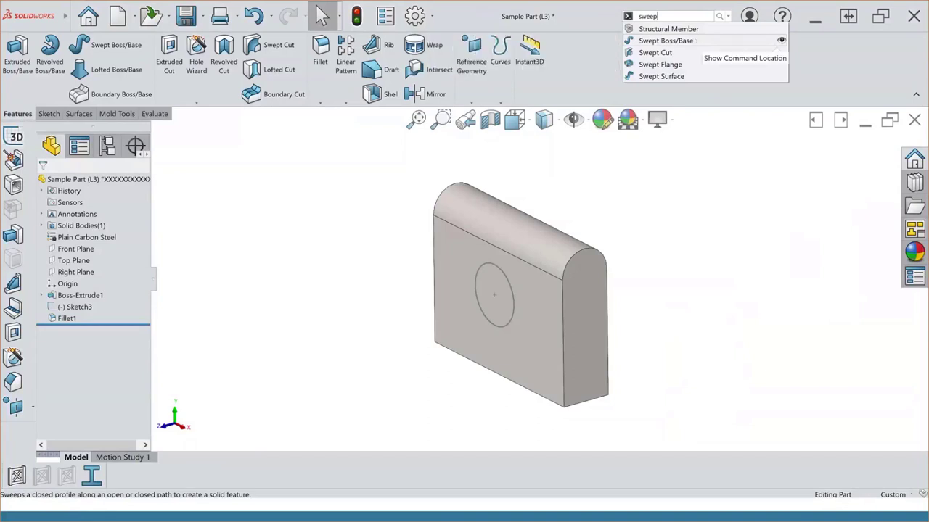
click(782, 41)
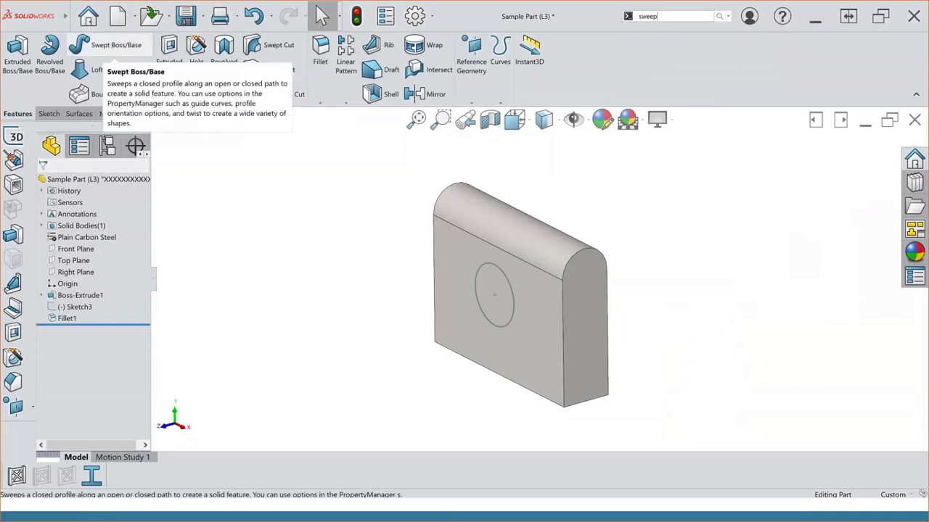